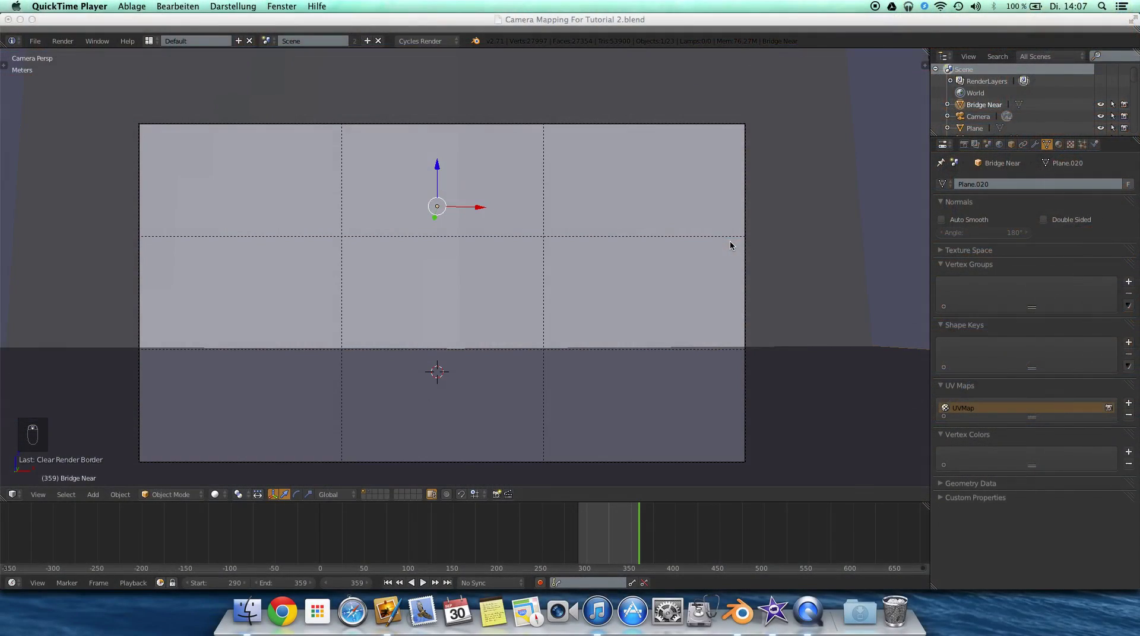
- Preview the bridge scene through the camera in rendered shading
{"action": "left_click", "coordinate": [730, 245]}
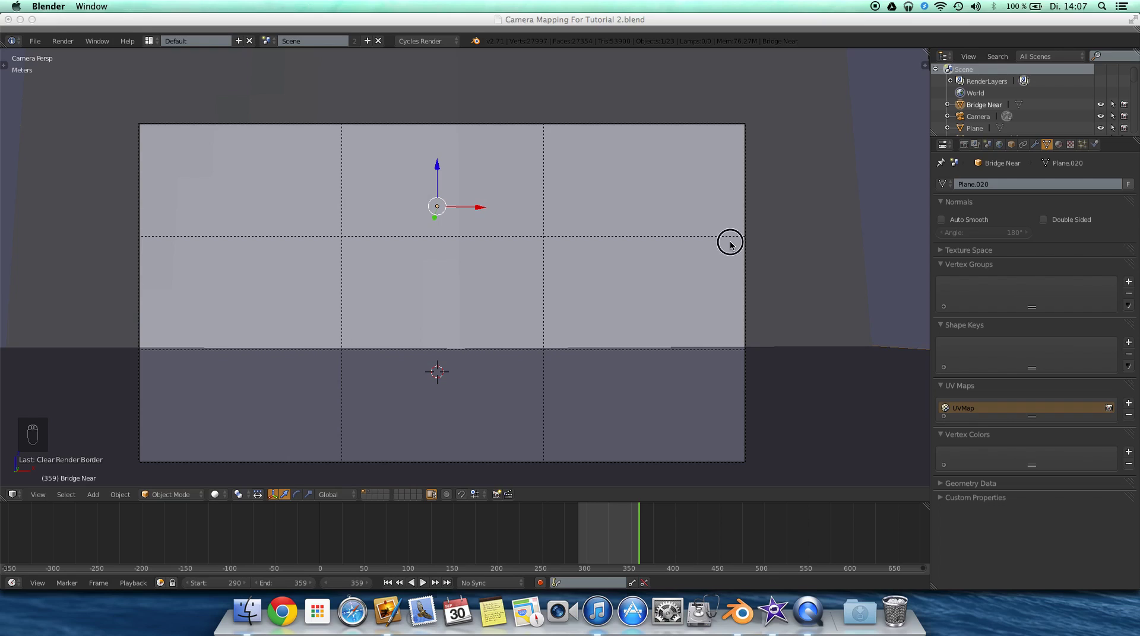
{"action": "key", "text": "shift+z"}
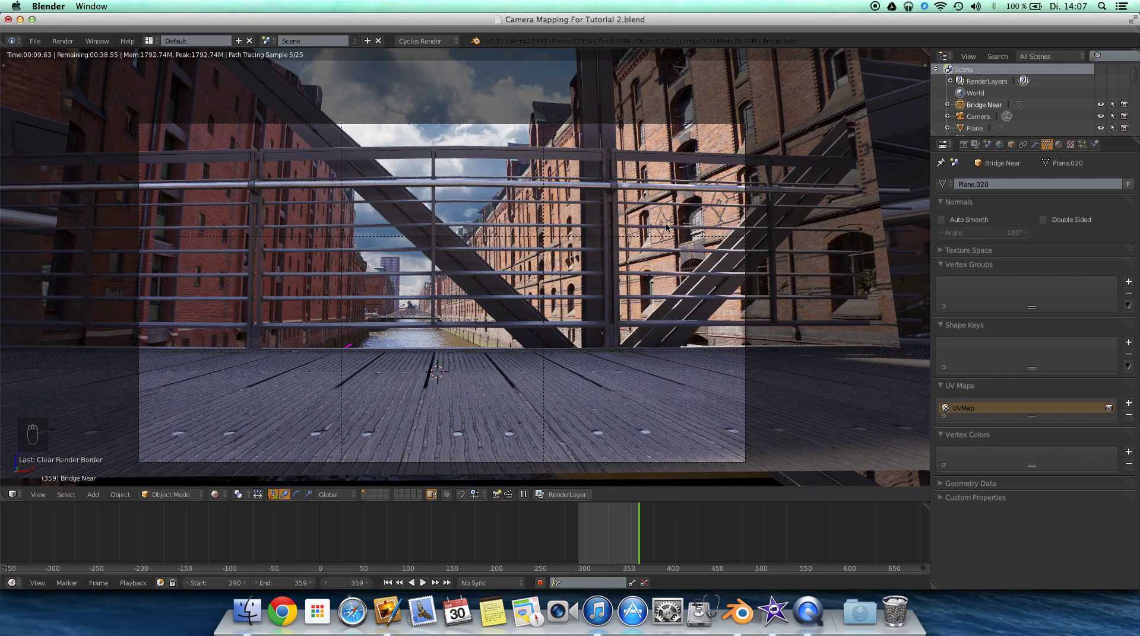
{"action": "key", "text": "shift+z"}
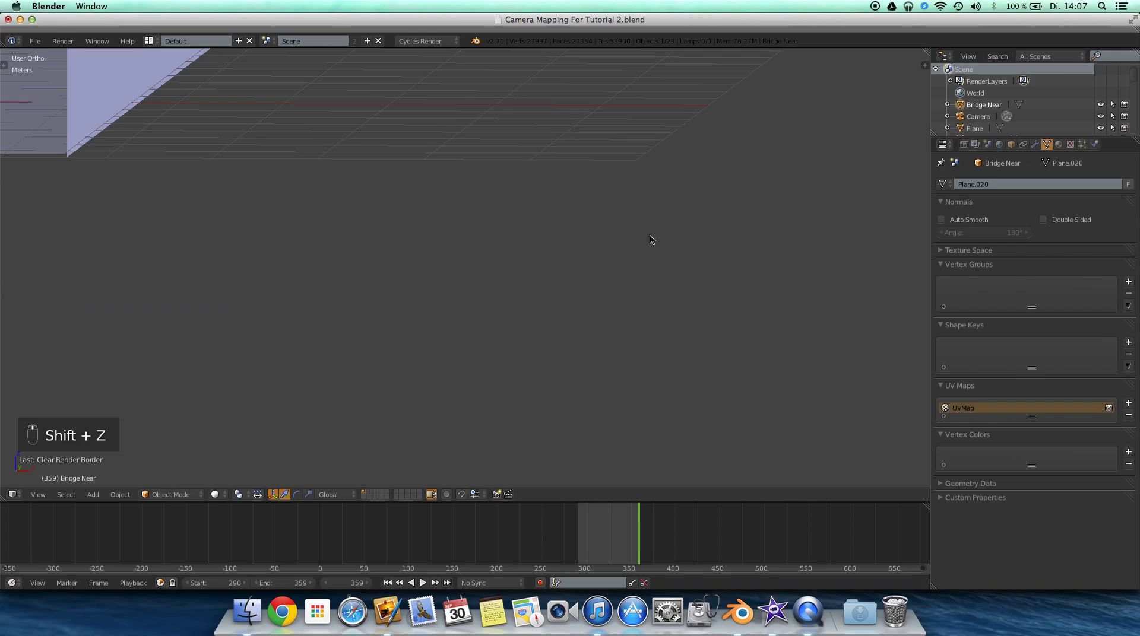
- Add a Plain Axes empty and move it in top view onto the near bridge, just in front of the camera
{"action": "key", "text": "KP_Decimal"}
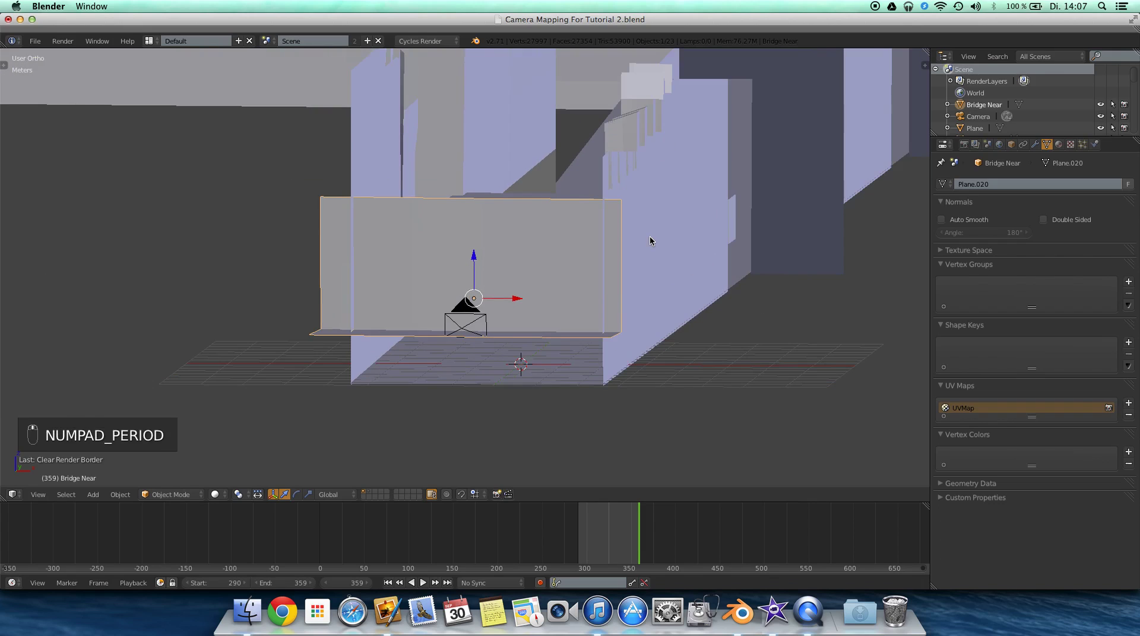
{"action": "key", "text": "KP_7"}
{"action": "scroll", "coordinate": [610, 216], "scroll_direction": "up", "scroll_amount": 2}
{"action": "scroll", "coordinate": [615, 203], "scroll_direction": "down", "scroll_amount": 3}
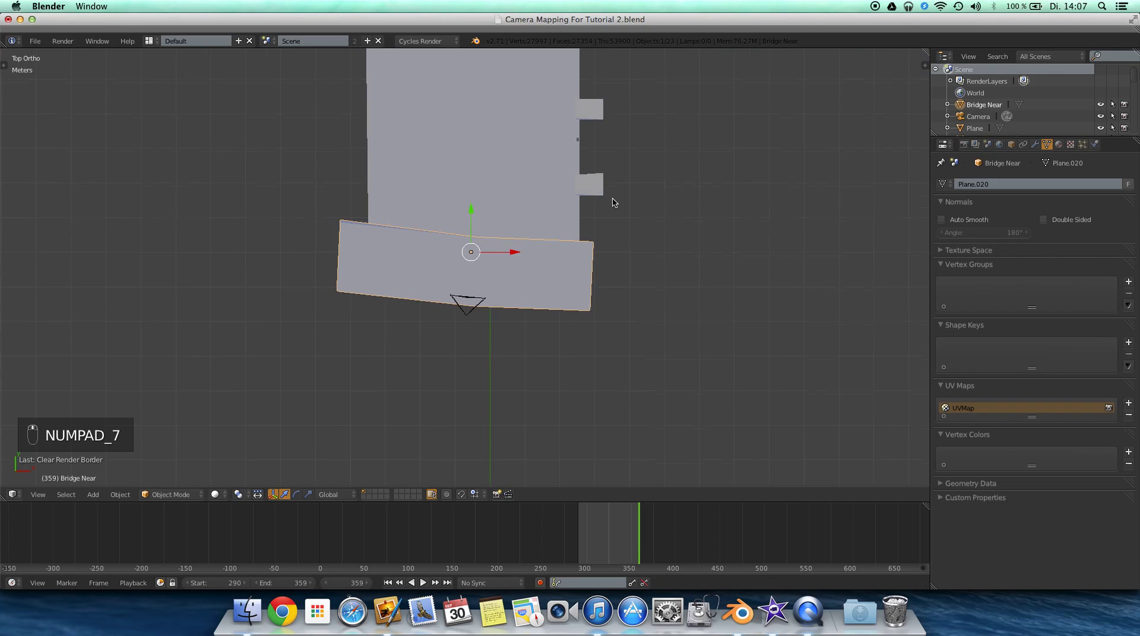
{"action": "middle_click_drag", "start_coordinate": [613, 203], "coordinate": [632, 337], "text": "shift"}
{"action": "key", "text": "shift+a"}
{"action": "mouse_move", "coordinate": [631, 335]}
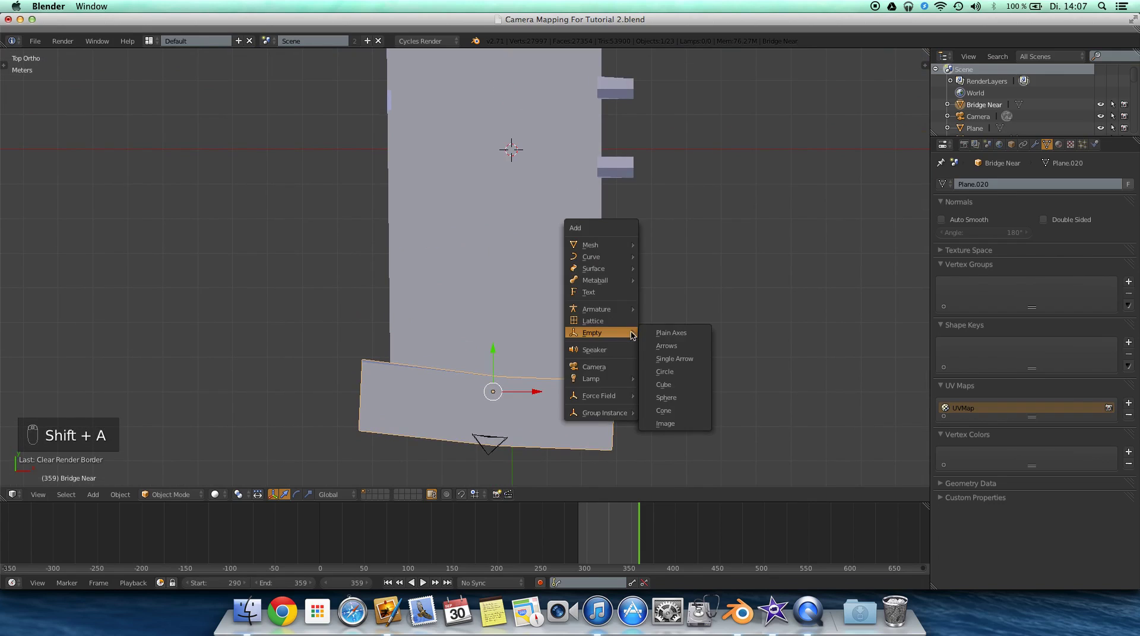
{"action": "left_click", "coordinate": [671, 333]}
{"action": "key", "text": "g"}
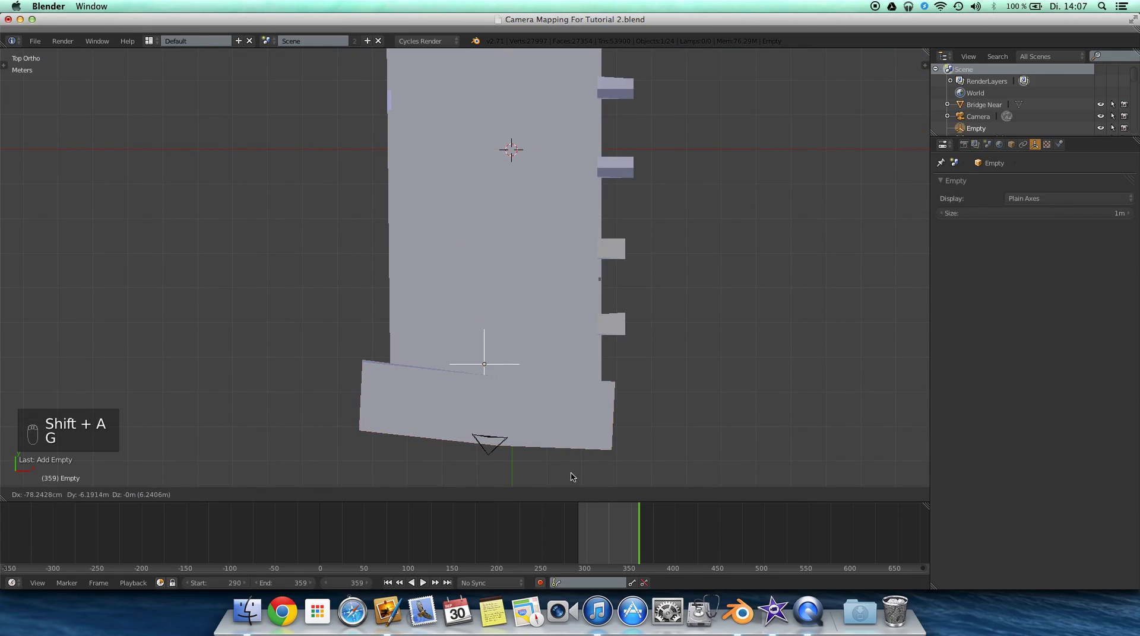
{"action": "left_click", "coordinate": [587, 486]}
- Raise the empty in the camera view, using wireframe shading, to slightly above the far edge of the bridge deck
{"action": "key", "text": "KP_0"}
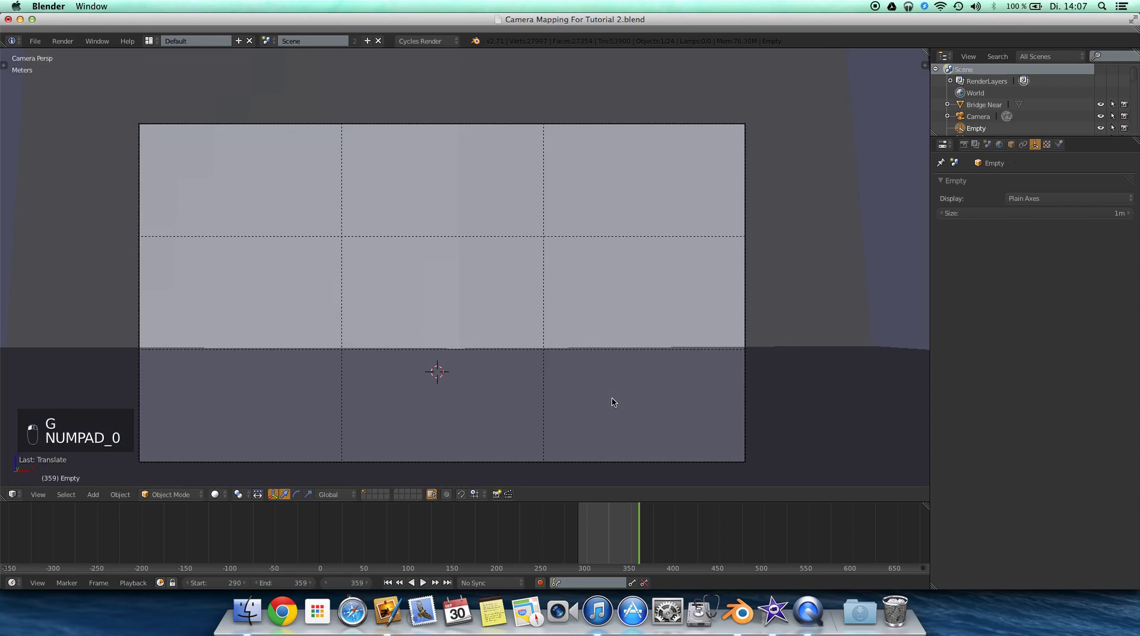
{"action": "key", "text": "z"}
{"action": "key", "text": "g"}
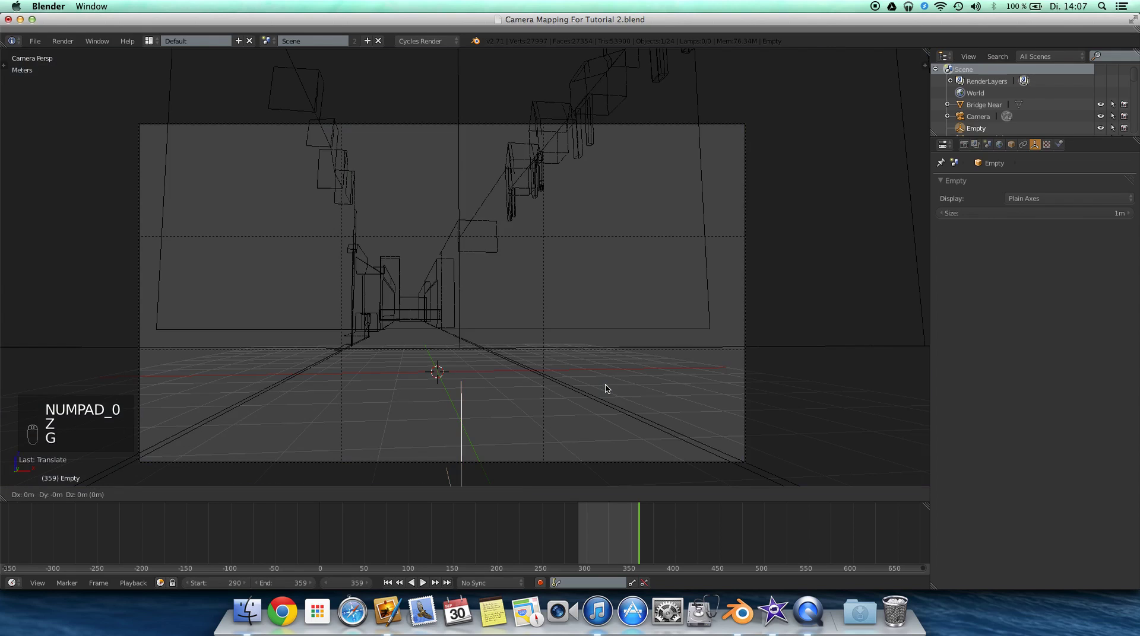
{"action": "left_click", "coordinate": [657, 155]}
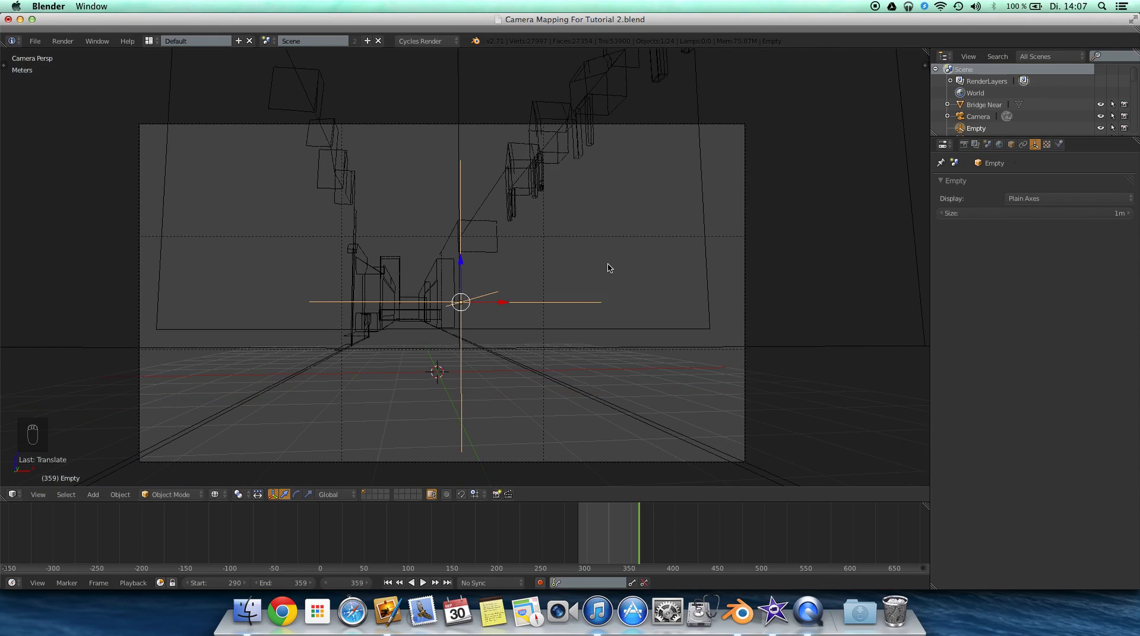
{"action": "key", "text": "z"}
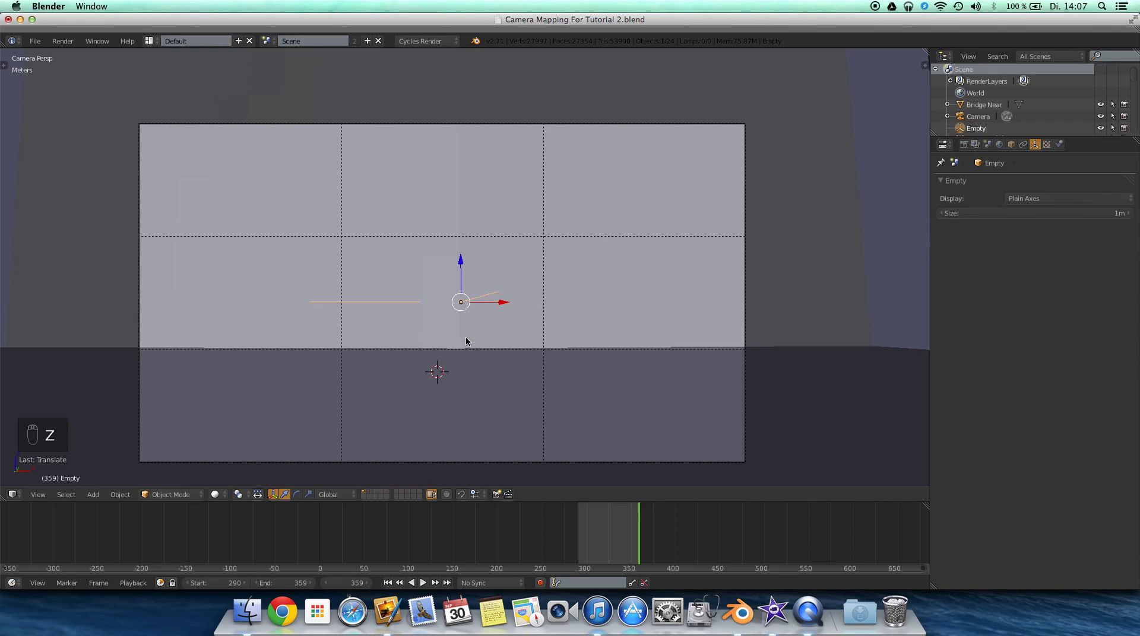
- Set a render border around the lower middle of the camera frame and preview it in rendered shading
{"action": "key", "text": "ctrl+b"}
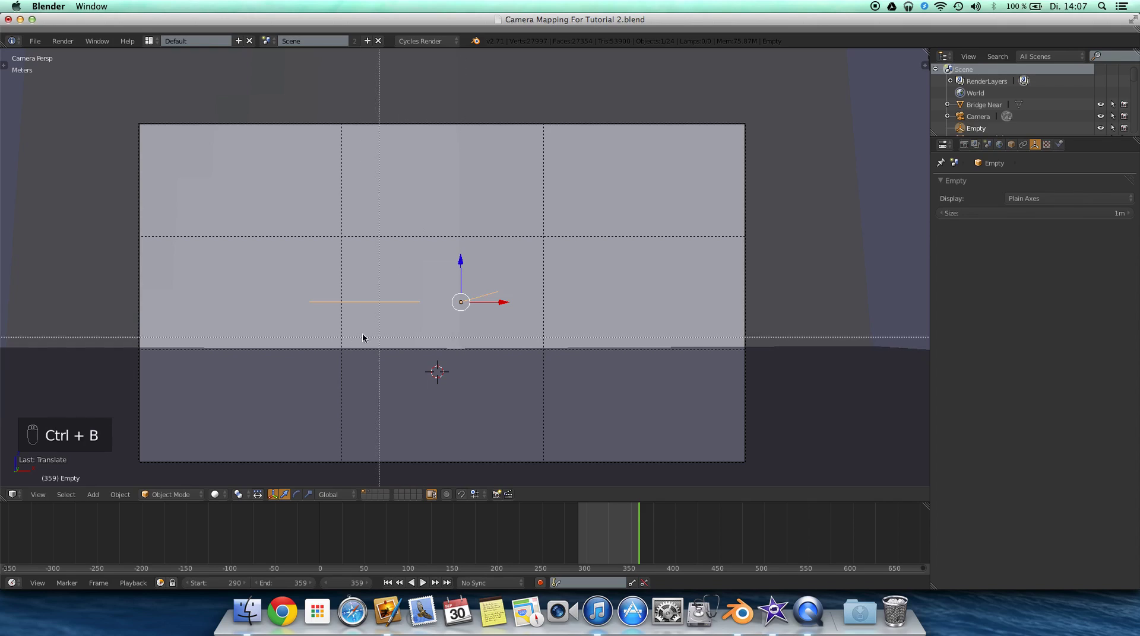
{"action": "left_click_drag", "start_coordinate": [332, 274], "coordinate": [546, 369]}
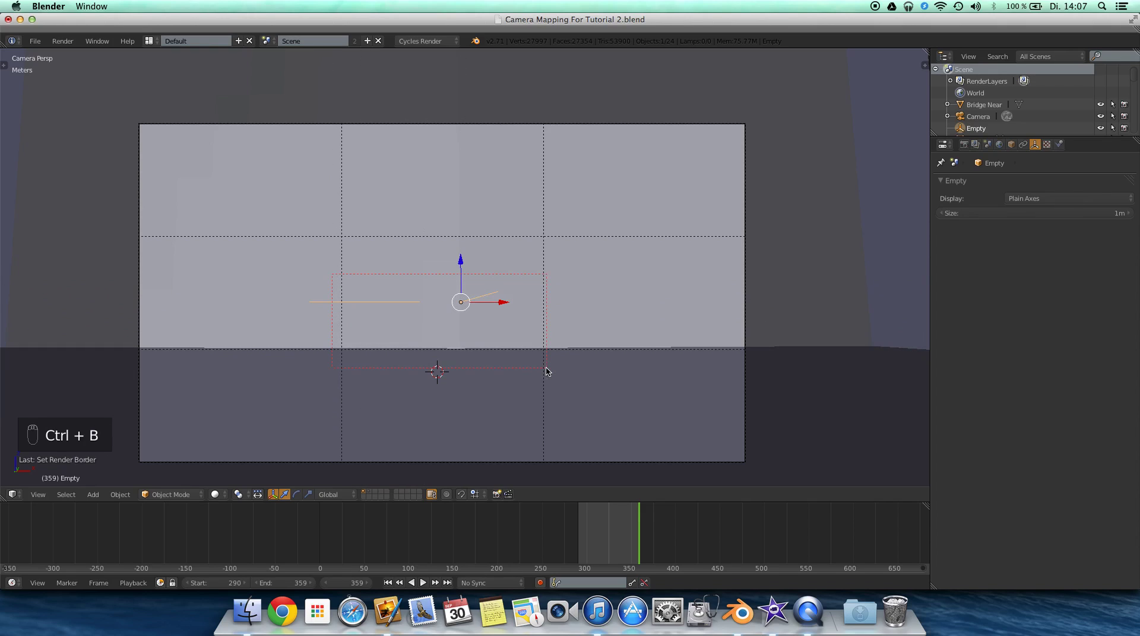
{"action": "key", "text": "shift+z"}
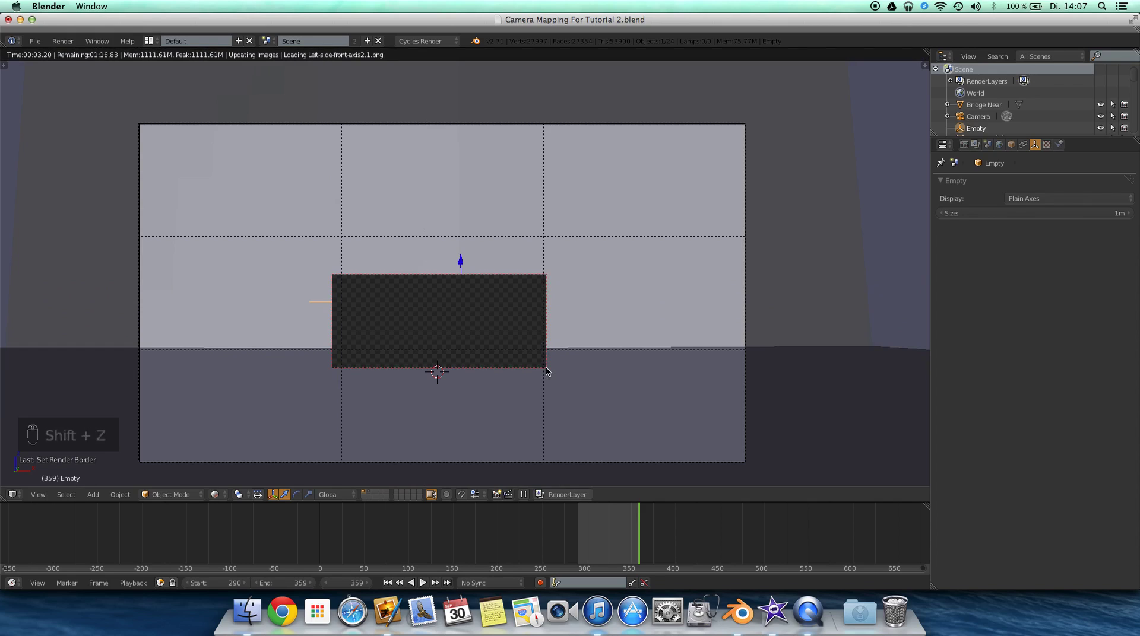
- Select the camera and enable its Limits display, checking the limit line from outside in solid shading
{"action": "right_click", "coordinate": [745, 264]}
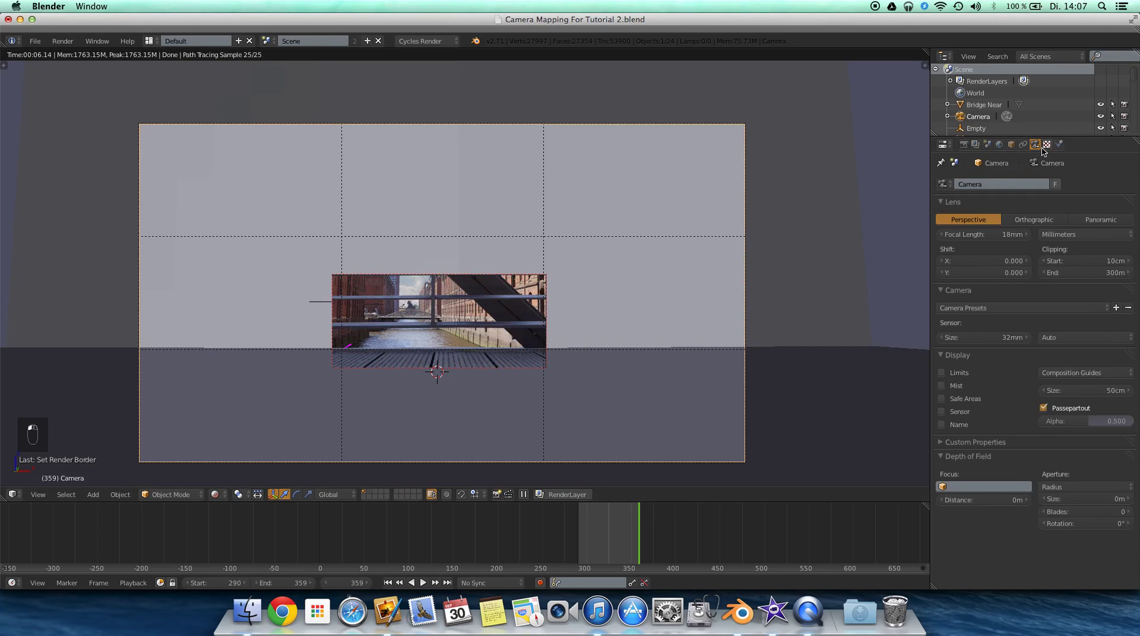
{"action": "left_click", "coordinate": [962, 374]}
{"action": "key", "text": "shift+z"}
{"action": "middle_click_drag", "start_coordinate": [787, 358], "coordinate": [702, 381]}
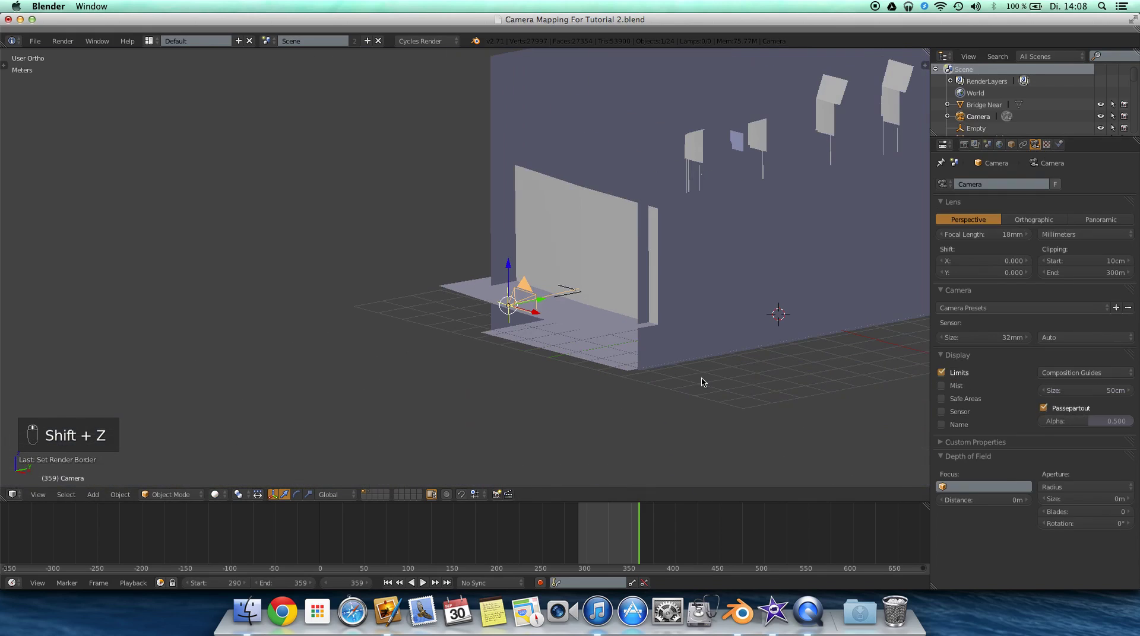
{"action": "left_click", "coordinate": [940, 372]}
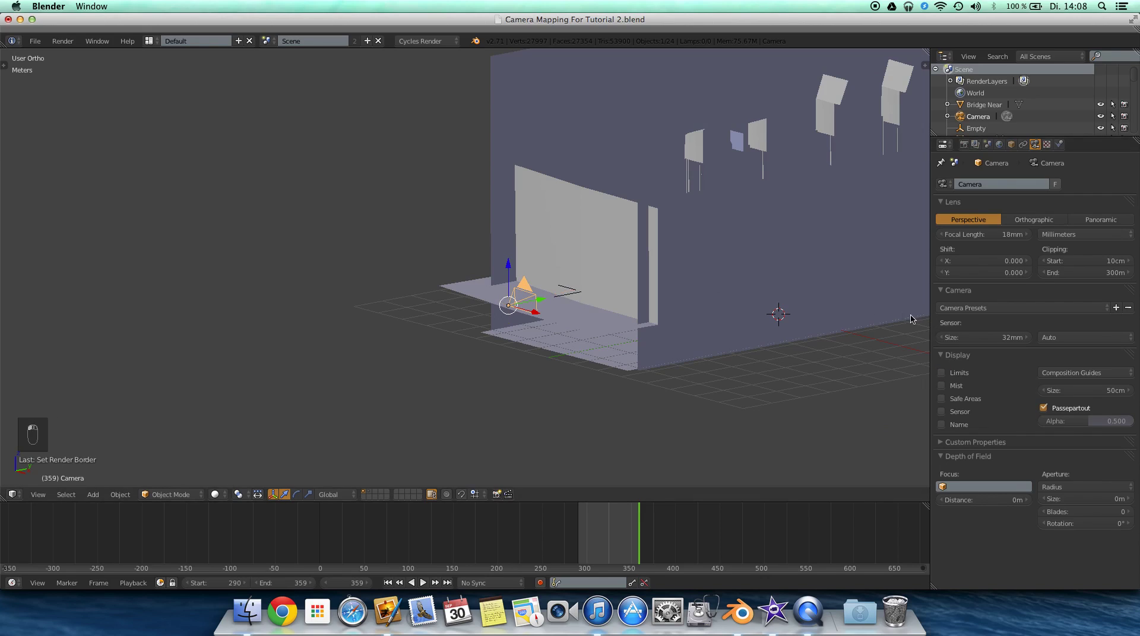
{"action": "left_click", "coordinate": [941, 372]}
{"action": "scroll", "coordinate": [665, 299], "scroll_direction": "up", "scroll_amount": 2}
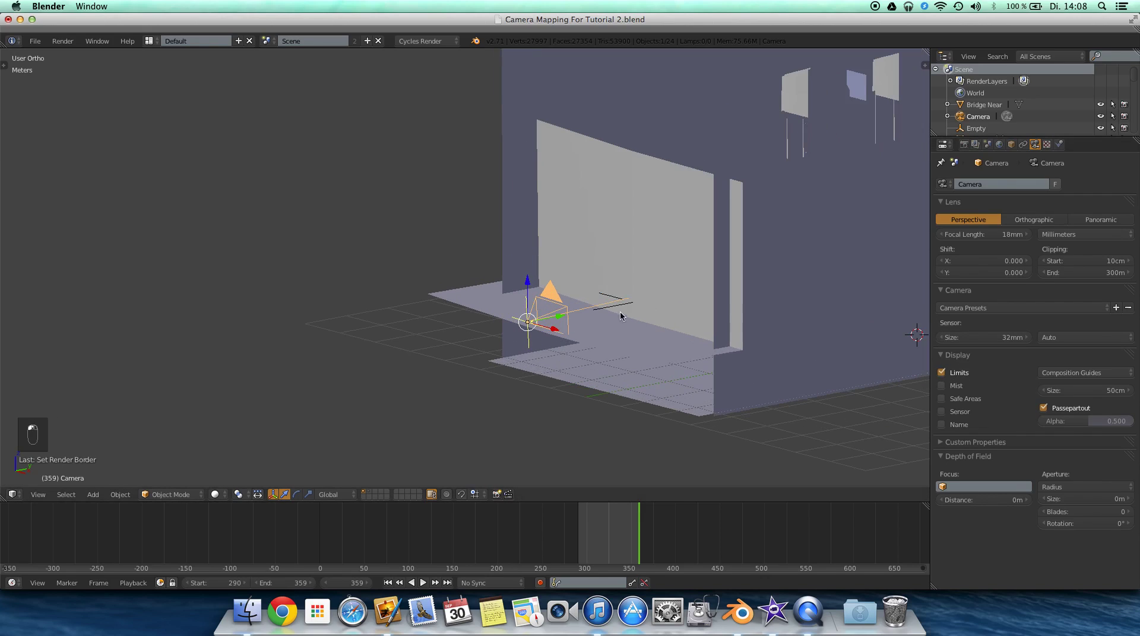
- Set the camera's depth of field to focus on Empty with an aperture size of 0.0195 m
{"action": "left_click", "coordinate": [992, 487]}
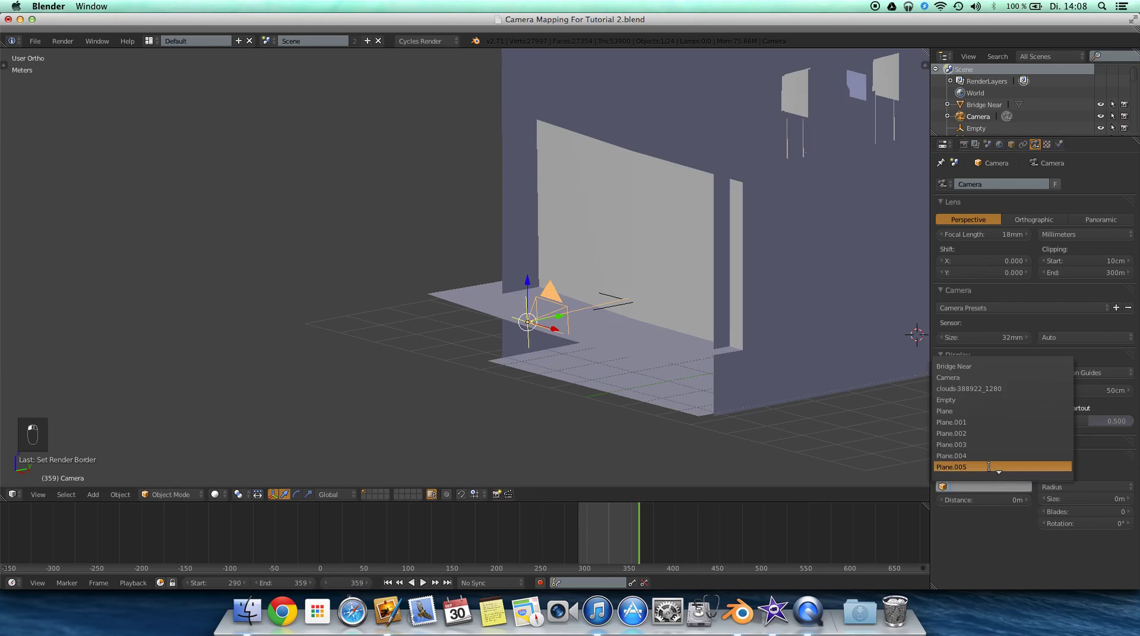
{"action": "left_click", "coordinate": [987, 400]}
{"action": "right_click", "coordinate": [612, 303]}
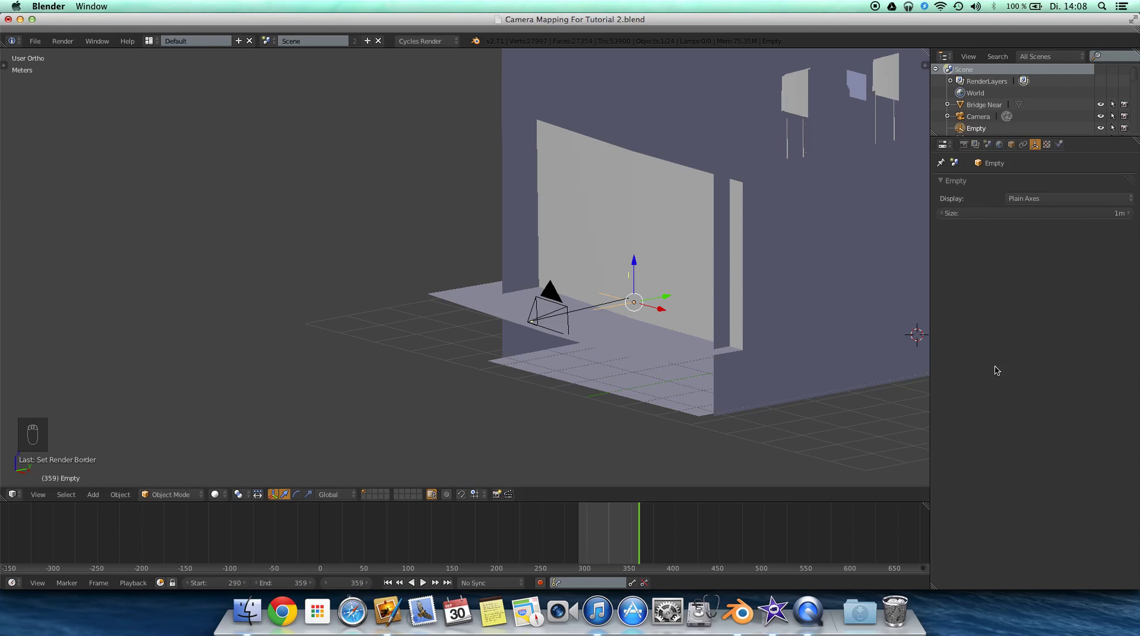
{"action": "right_click", "coordinate": [556, 314]}
{"action": "right_click", "coordinate": [555, 314]}
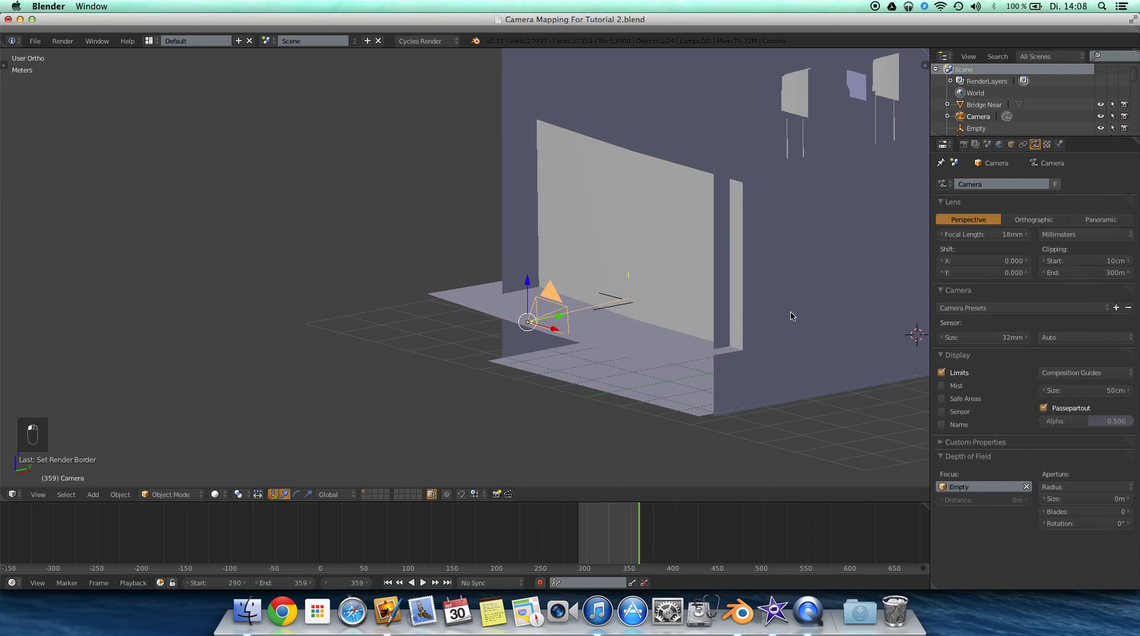
{"action": "left_click", "coordinate": [1081, 499]}
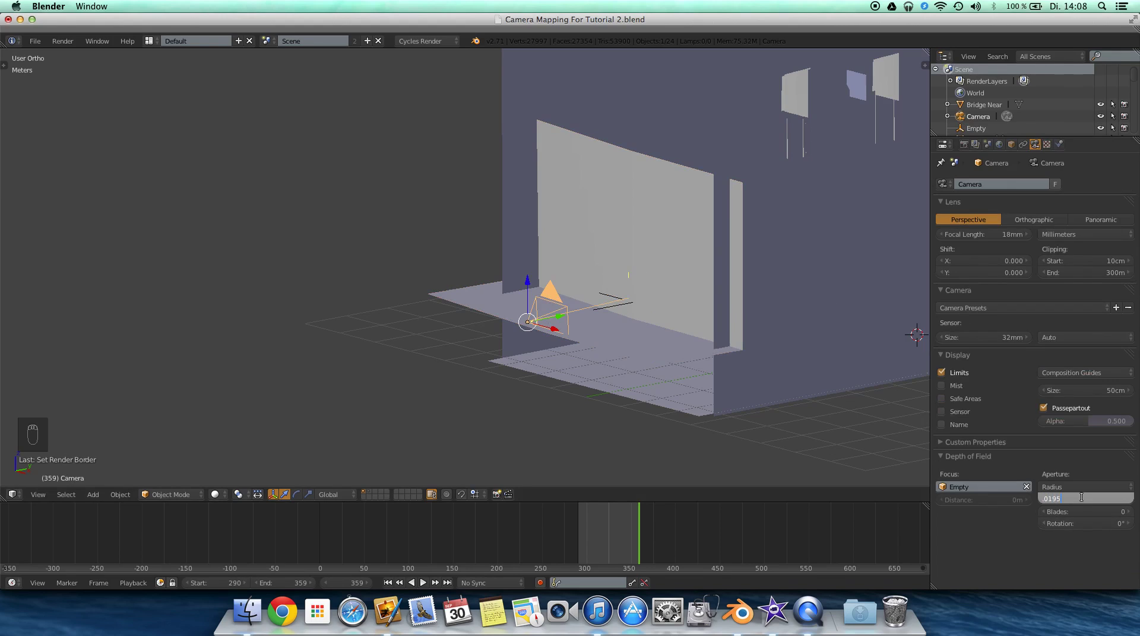
{"action": "key", "text": "Return"}
- Examine the depth-of-field blur in the bordered camera preview and clear the render border
{"action": "key", "text": "KP_0"}
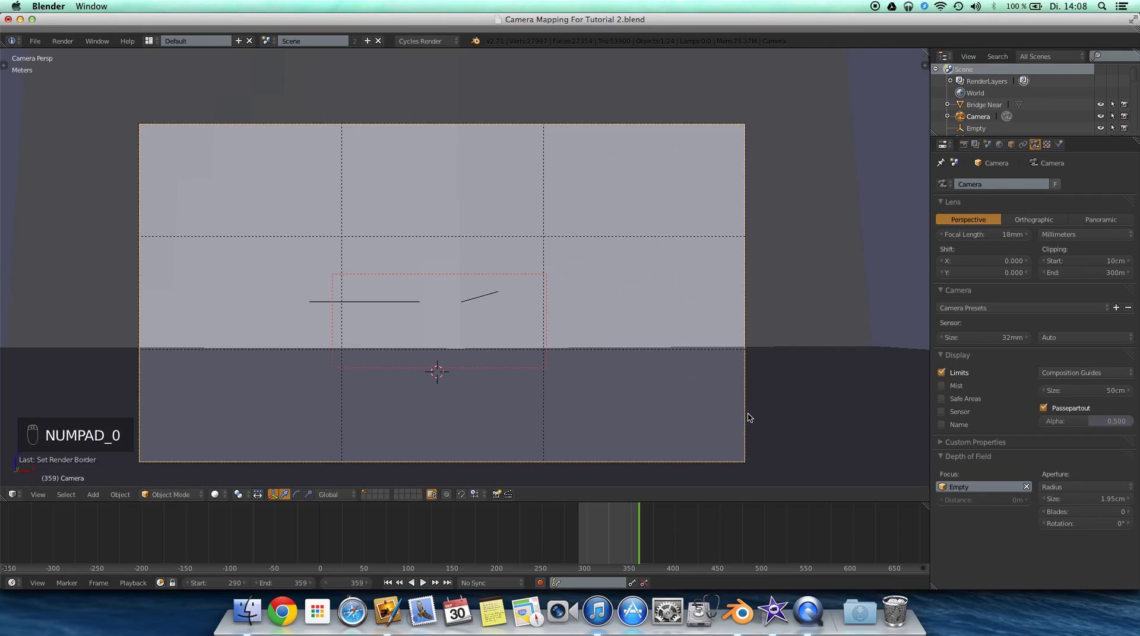
{"action": "key", "text": "shift+z"}
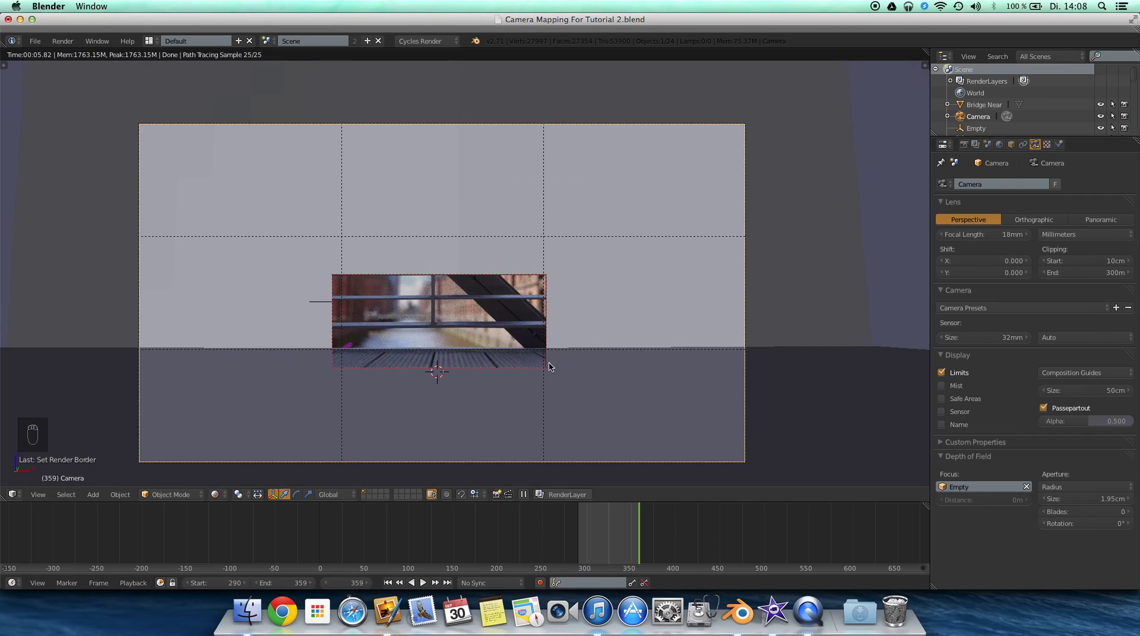
{"action": "scroll", "coordinate": [370, 303], "scroll_direction": "up", "scroll_amount": 4}
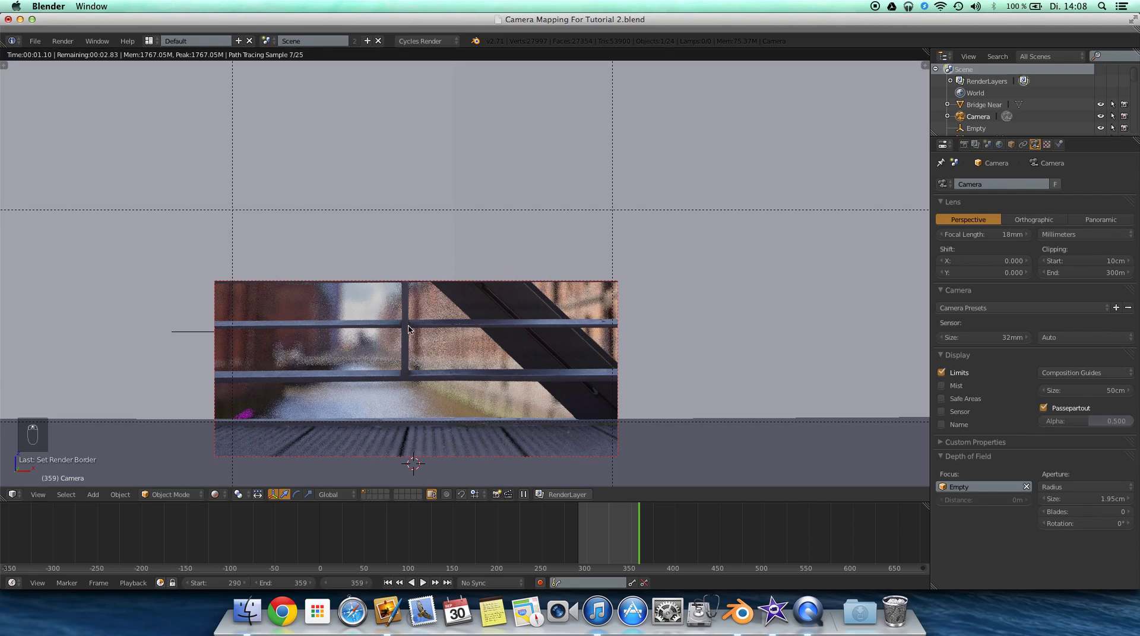
{"action": "scroll", "coordinate": [467, 377], "scroll_direction": "down", "scroll_amount": 5}
{"action": "scroll", "coordinate": [467, 378], "scroll_direction": "up", "scroll_amount": 1}
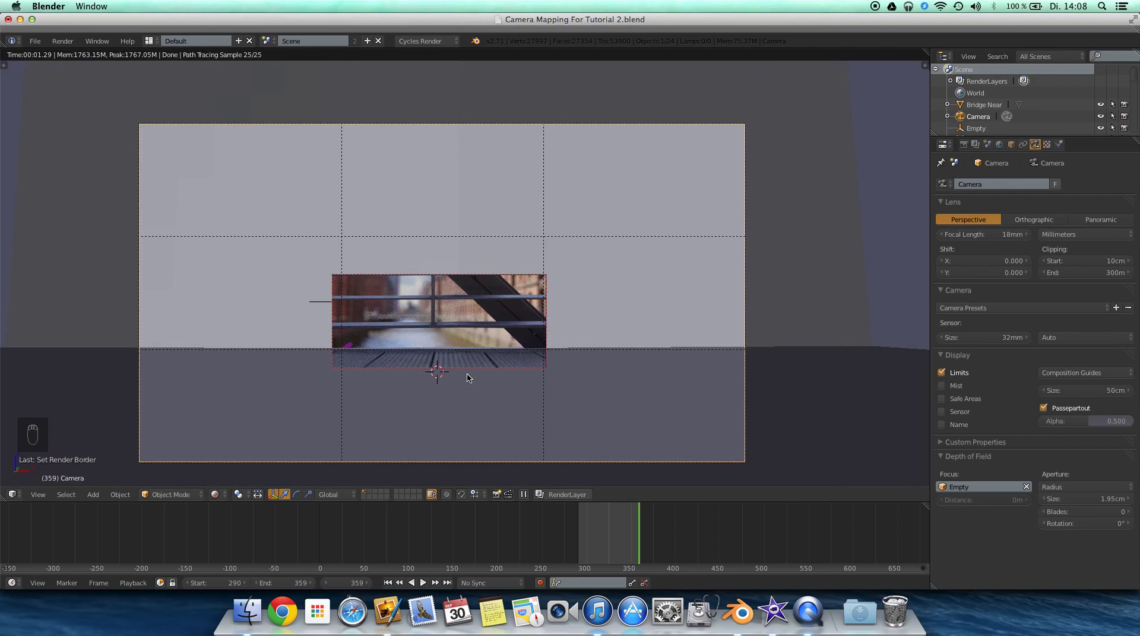
{"action": "key", "text": "ctrl+alt+b"}
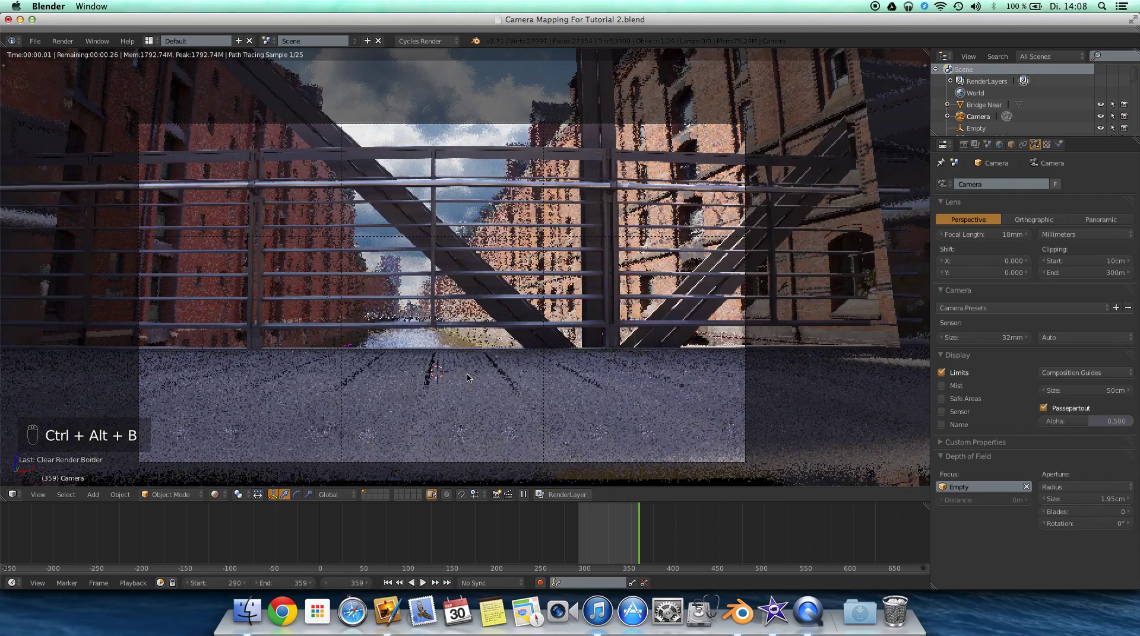
{"action": "key", "text": "shift+z"}
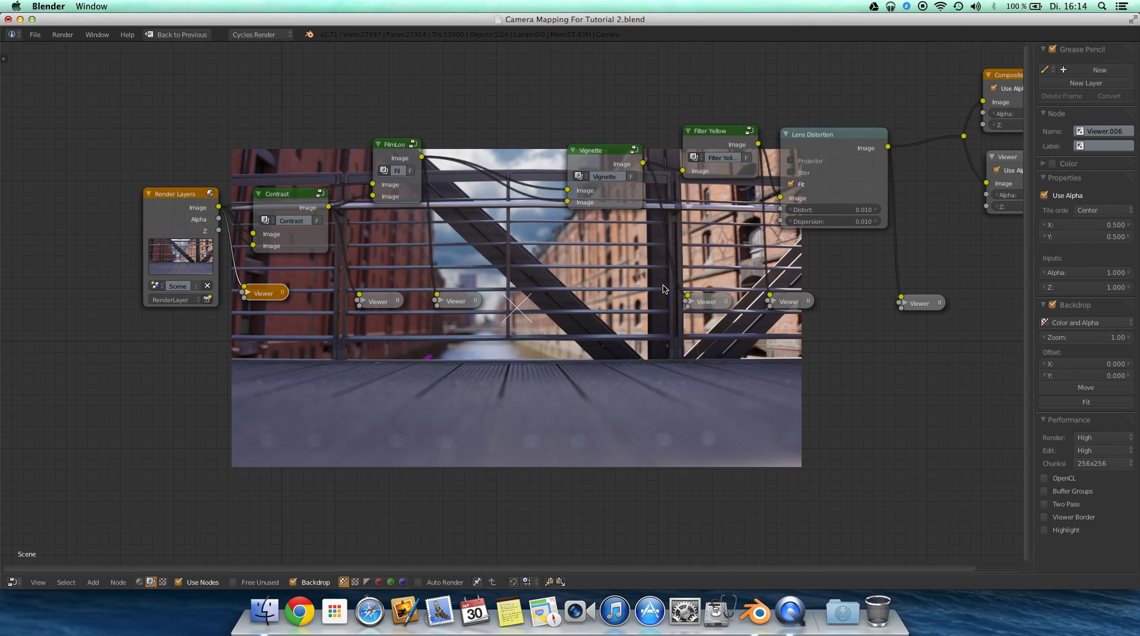
- Show the Contrast group's output in the compositor backdrop through its Viewer node
{"action": "scroll", "coordinate": [662, 289], "scroll_direction": "down", "scroll_amount": 1}
{"action": "scroll", "coordinate": [662, 289], "scroll_direction": "up", "scroll_amount": 2}
{"action": "scroll", "coordinate": [662, 289], "scroll_direction": "down", "scroll_amount": 1}
{"action": "scroll", "coordinate": [662, 289], "scroll_direction": "up", "scroll_amount": 1}
{"action": "scroll", "coordinate": [662, 289], "scroll_direction": "down", "scroll_amount": 1}
{"action": "middle_click_drag", "start_coordinate": [547, 268], "coordinate": [621, 209]}
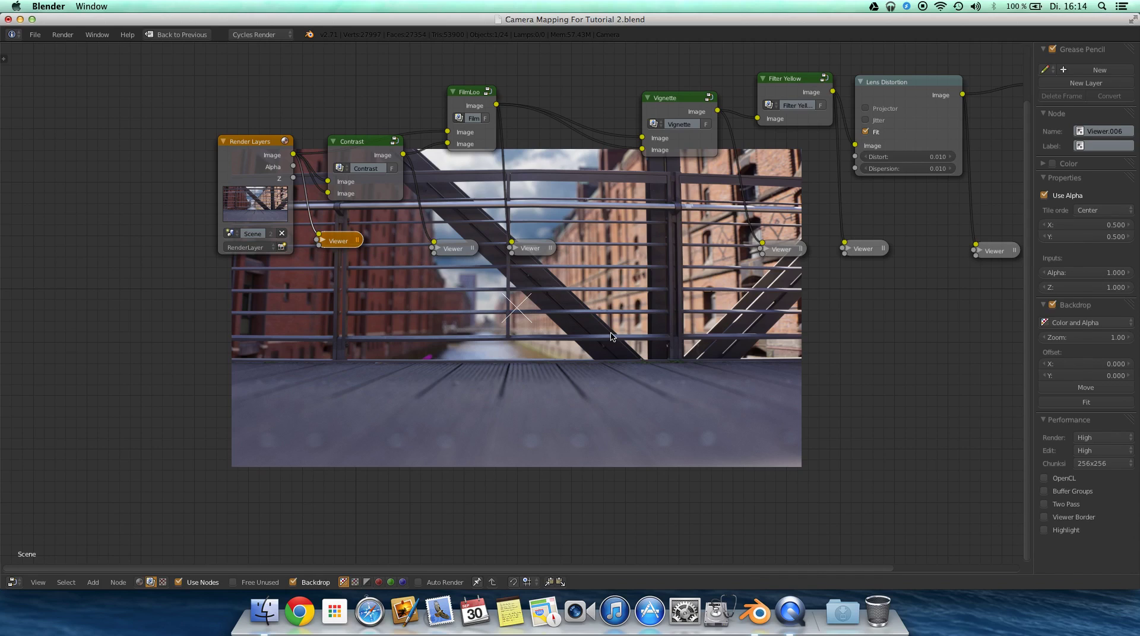
{"action": "left_click", "coordinate": [362, 146]}
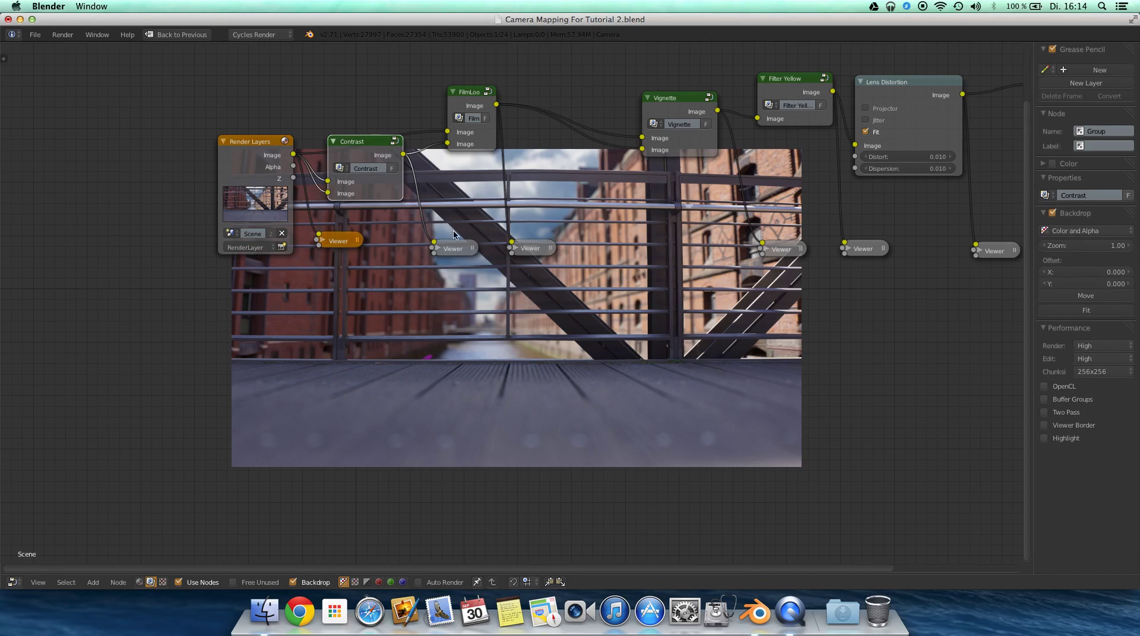
{"action": "left_click", "coordinate": [454, 248]}
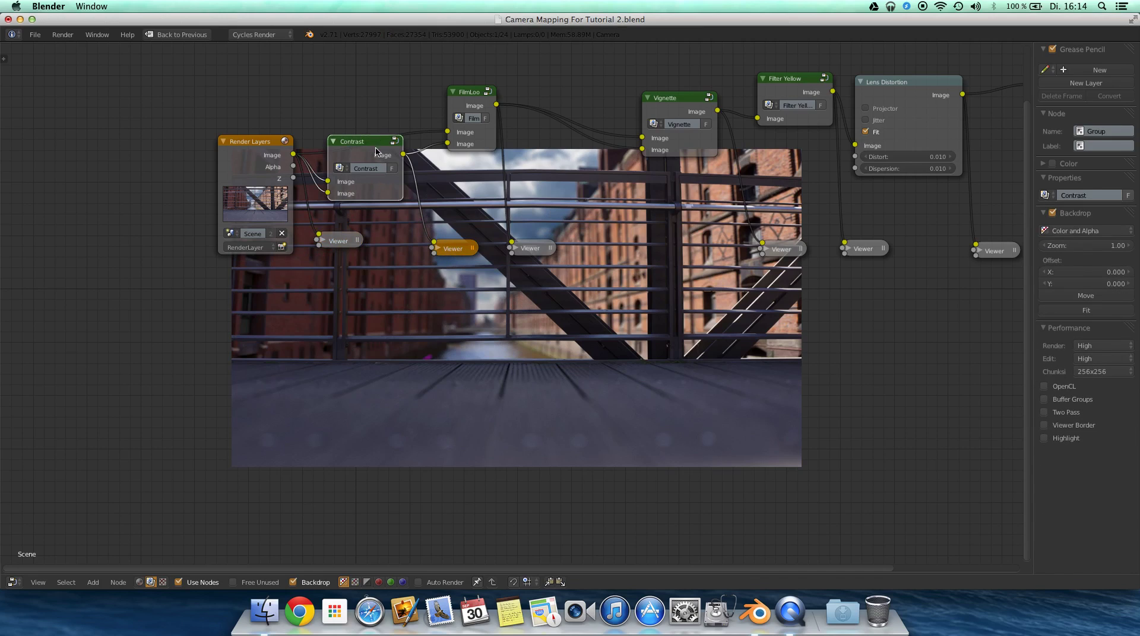
{"action": "left_click", "coordinate": [457, 247]}
- Open the Contrast node group for editing
{"action": "left_click", "coordinate": [360, 158]}
{"action": "key", "text": "Tab"}
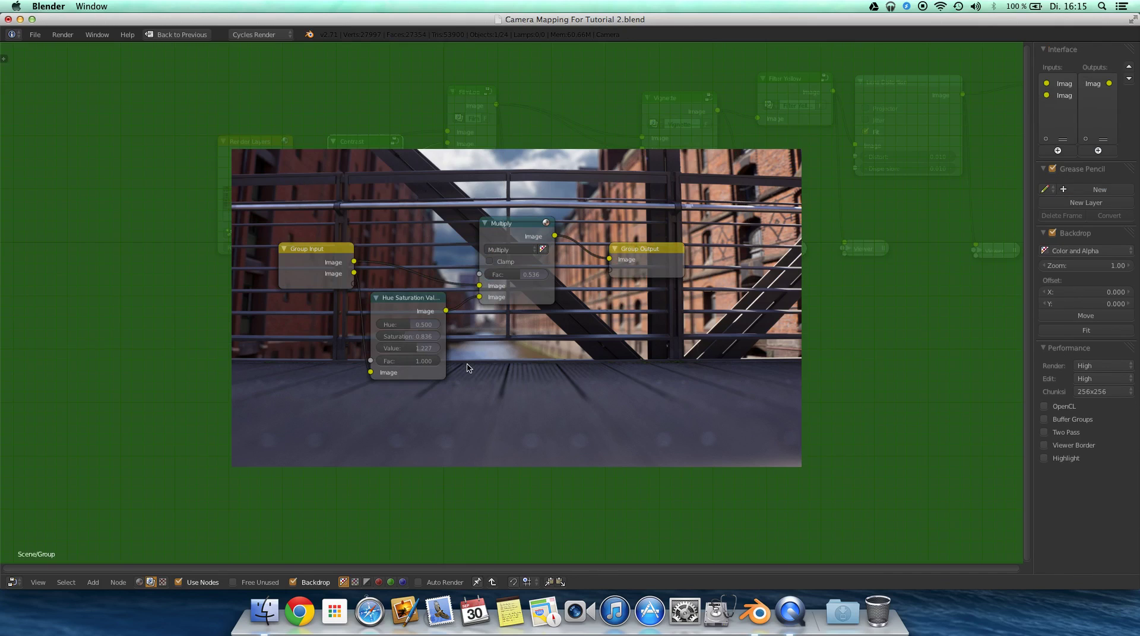
{"action": "scroll", "coordinate": [466, 368], "scroll_direction": "up", "scroll_amount": 2}
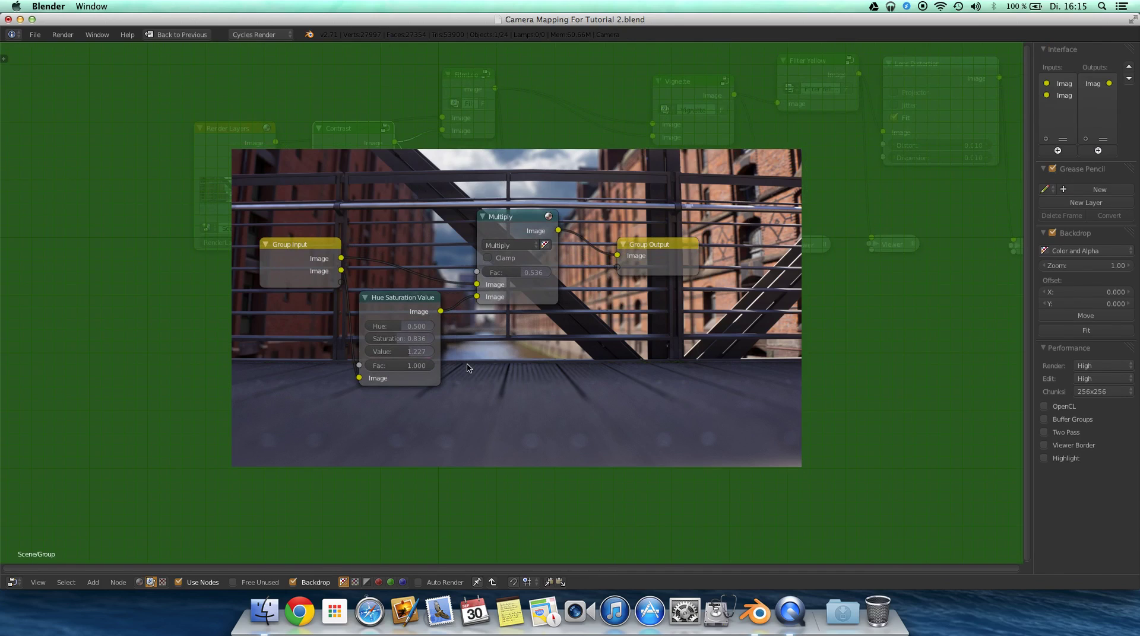
- Add a Viewer node inside the Contrast group and link the Hue Saturation Value node's output to it
{"action": "left_click", "coordinate": [467, 368], "text": "ctrl+shift"}
{"action": "key", "text": "g"}
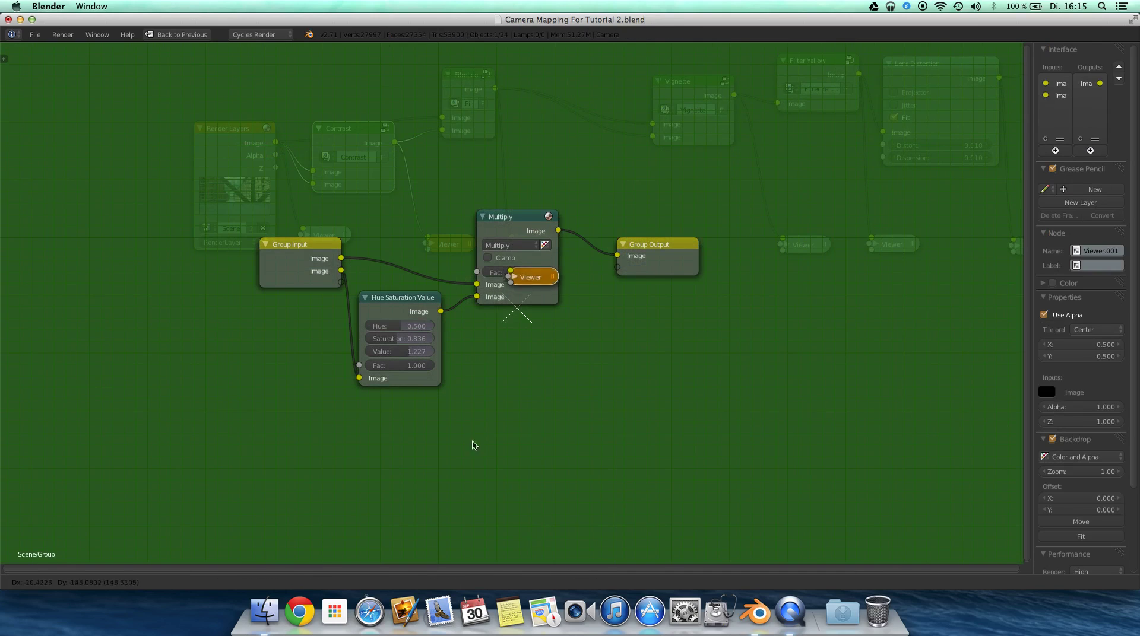
{"action": "left_click_drag", "start_coordinate": [441, 312], "coordinate": [497, 315]}
{"action": "left_click", "coordinate": [410, 304]}
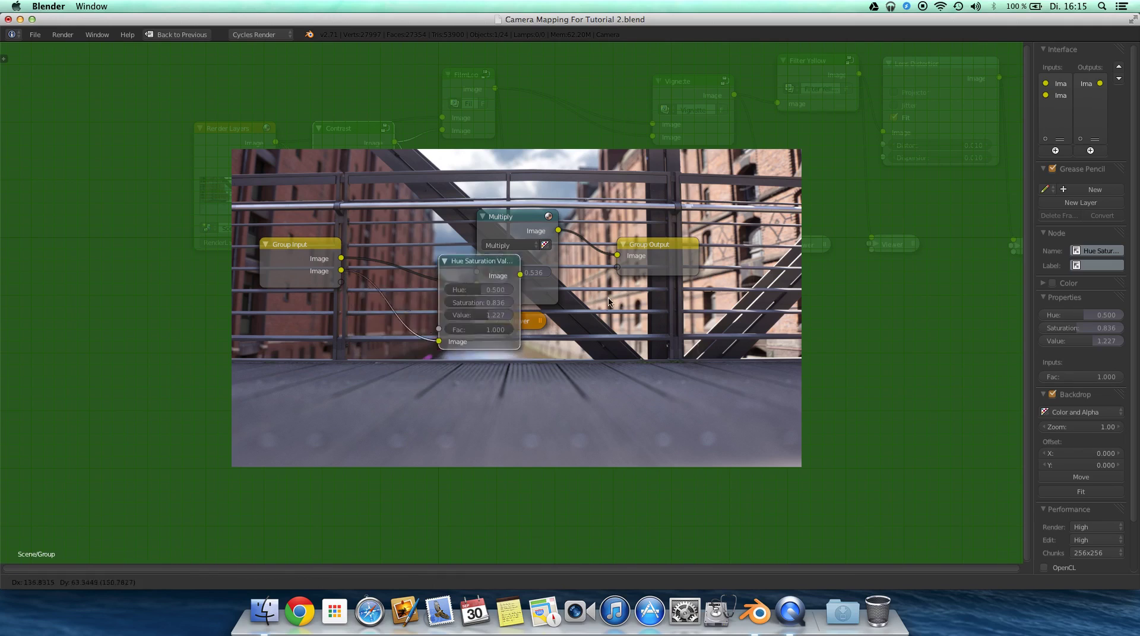
- Move the Viewer node above Group Output and link the Multiply node's output to it
{"action": "right_click", "coordinate": [532, 322]}
{"action": "left_click_drag", "start_coordinate": [533, 325], "coordinate": [666, 215]}
{"action": "left_click_drag", "start_coordinate": [561, 231], "coordinate": [632, 207]}
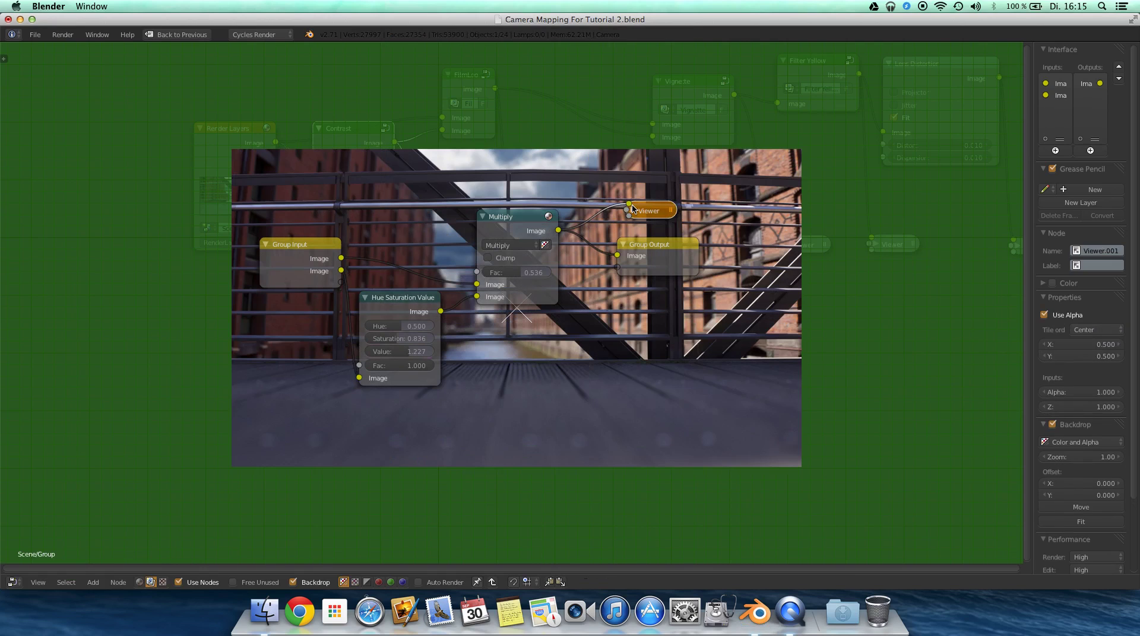
{"action": "left_click_drag", "start_coordinate": [520, 302], "coordinate": [441, 302]}
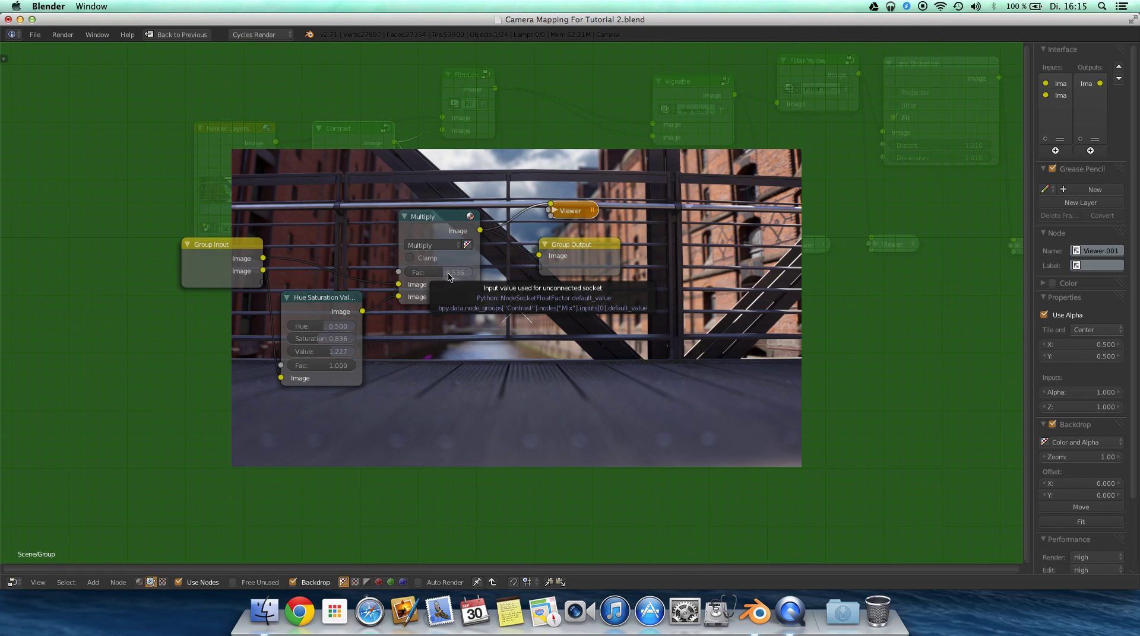
{"action": "scroll", "coordinate": [460, 294], "scroll_direction": "down", "scroll_amount": 2}
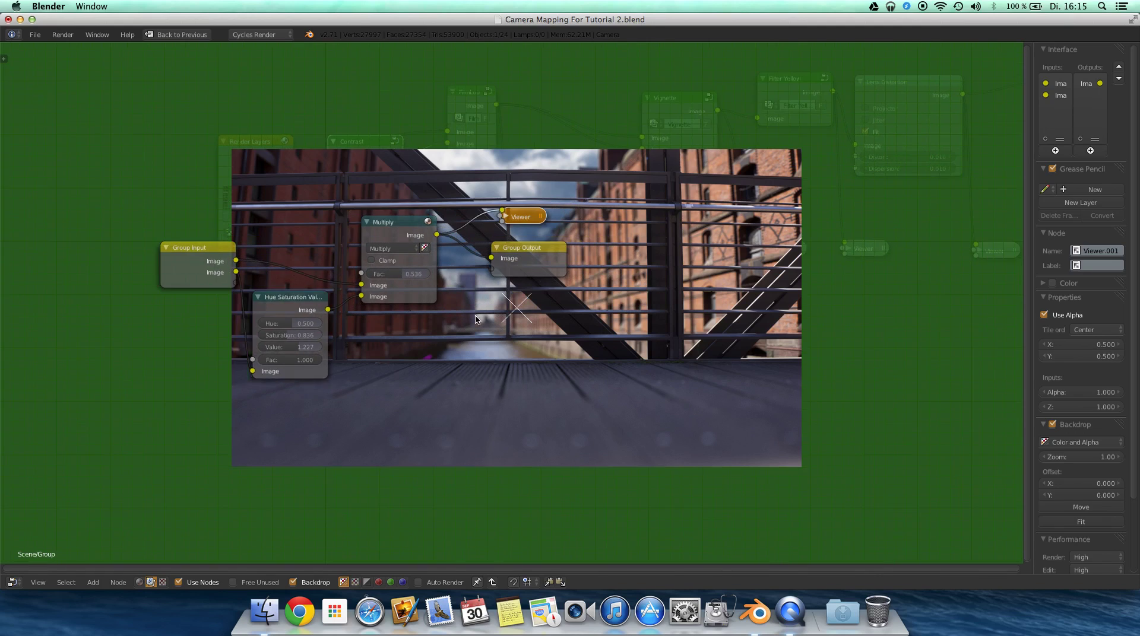
- Compare the Contrast group's first input image with the Multiply node's output by relinking the Viewer to each
{"action": "scroll", "coordinate": [474, 319], "scroll_direction": "up", "scroll_amount": 1}
{"action": "left_click_drag", "start_coordinate": [189, 253], "coordinate": [501, 197]}
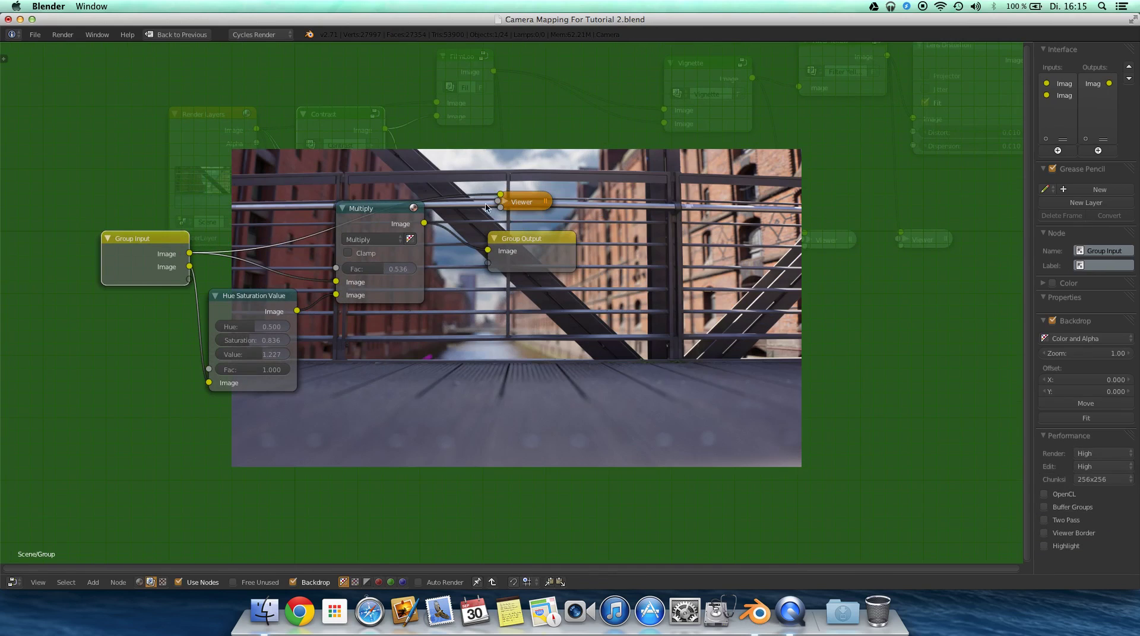
{"action": "left_click_drag", "start_coordinate": [428, 225], "coordinate": [524, 206]}
{"action": "left_click", "coordinate": [523, 206]}
- Return to the main node tree and show the FilmLook group's output in the backdrop through its Viewer node
{"action": "key", "text": "Tab"}
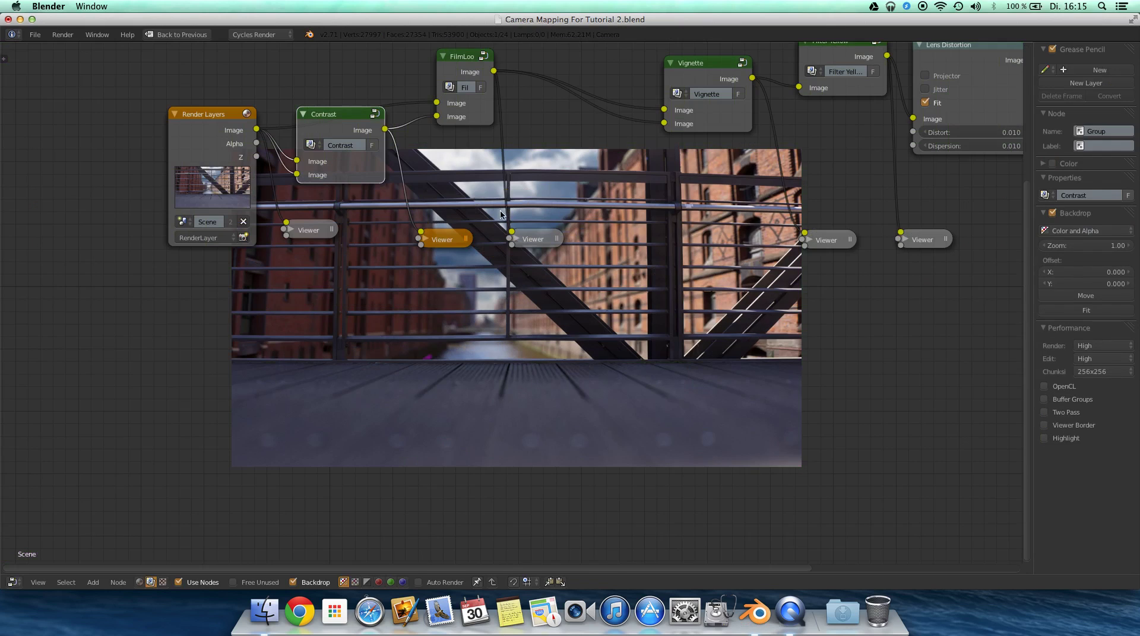
{"action": "middle_click_drag", "start_coordinate": [498, 186], "coordinate": [451, 256]}
{"action": "left_click", "coordinate": [469, 319]}
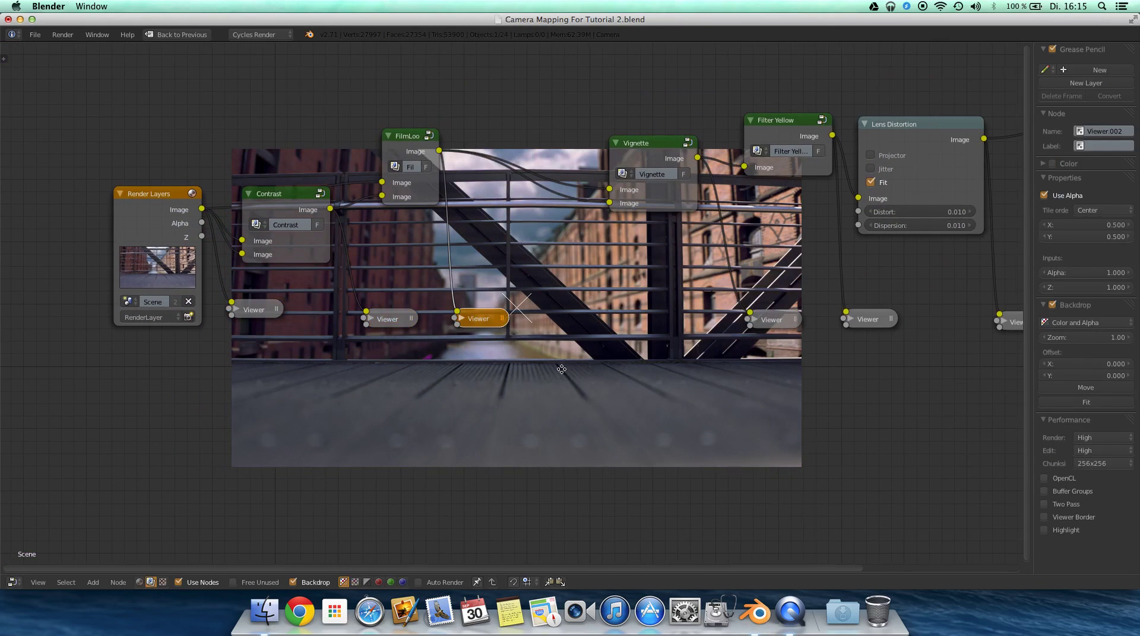
{"action": "middle_click_drag", "start_coordinate": [560, 369], "coordinate": [553, 334]}
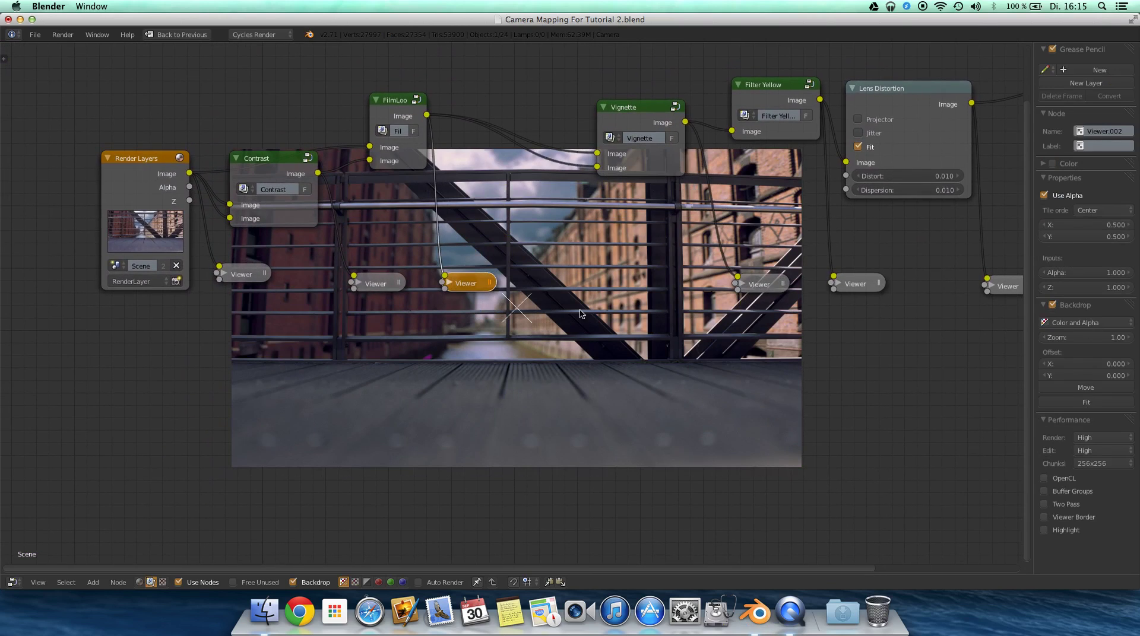
{"action": "middle_click_drag", "start_coordinate": [599, 335], "coordinate": [568, 233]}
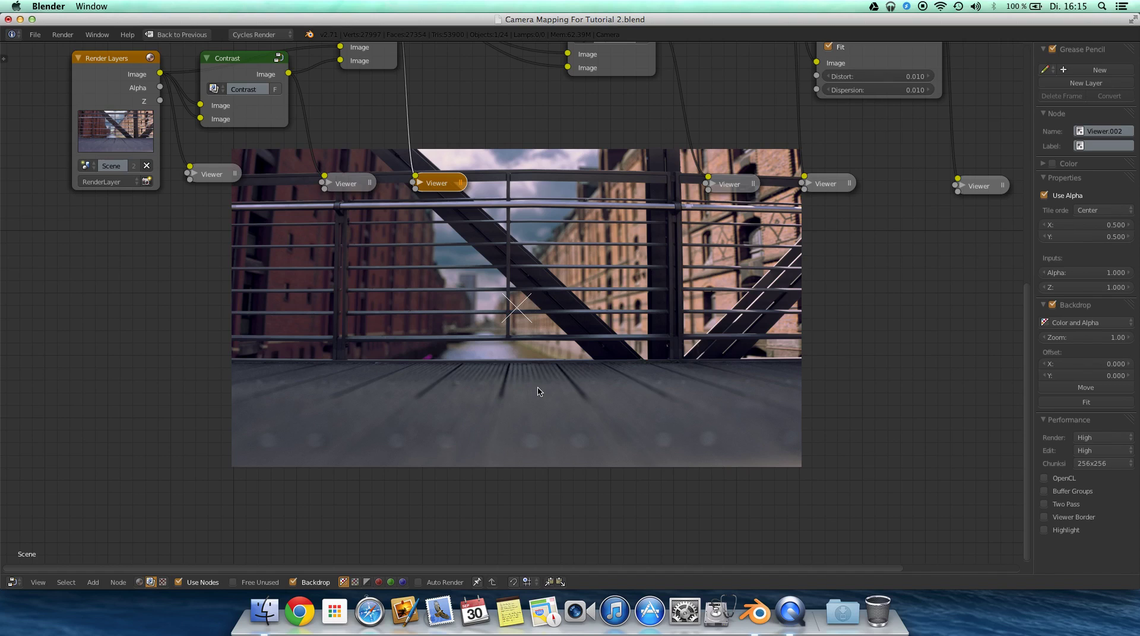
{"action": "scroll", "coordinate": [537, 390], "scroll_direction": "down", "scroll_amount": 3}
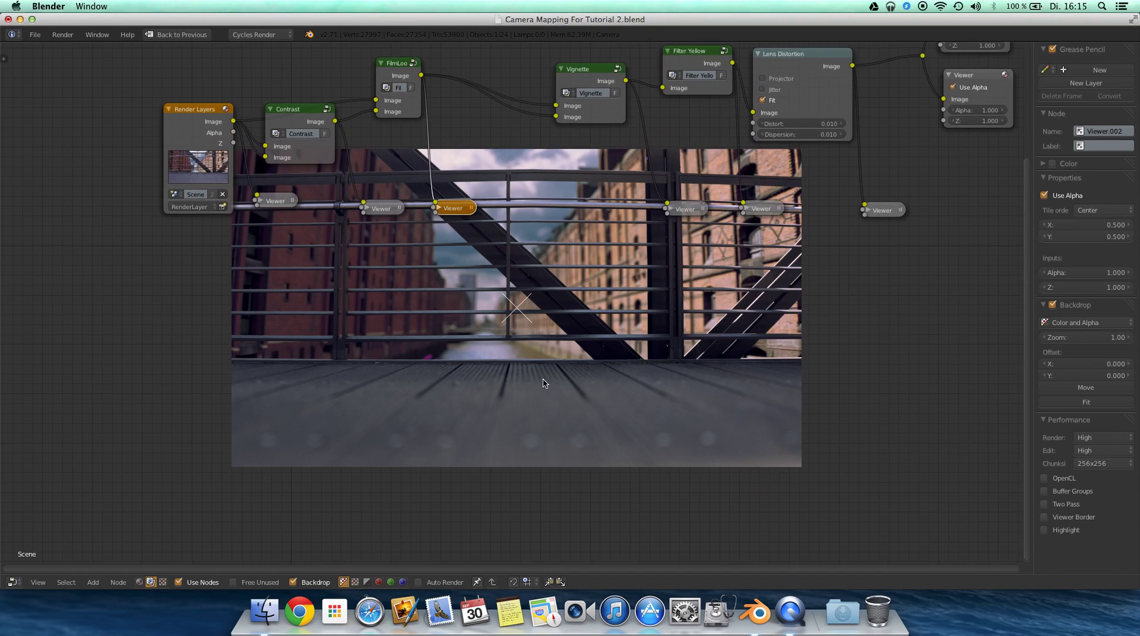
- Open the FilmLook node group and link the RGB Curves output to a Viewer node added inside it
{"action": "key", "text": "Home"}
{"action": "left_click", "coordinate": [361, 165]}
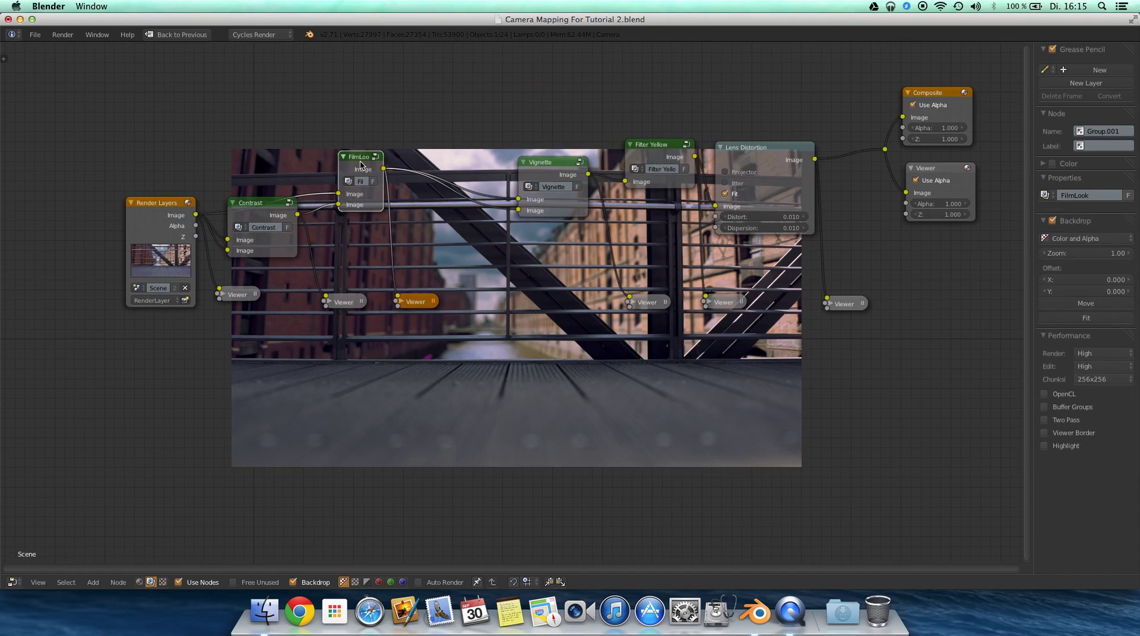
{"action": "key", "text": "Tab"}
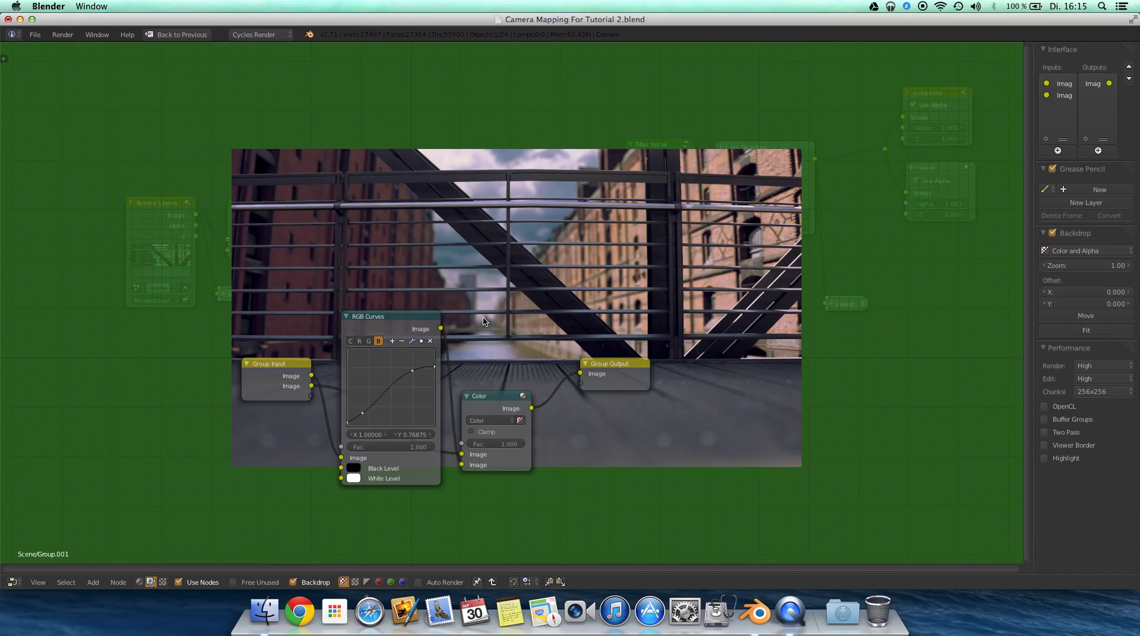
{"action": "key", "text": "ctrl+v"}
{"action": "left_click_drag", "start_coordinate": [440, 328], "coordinate": [483, 316]}
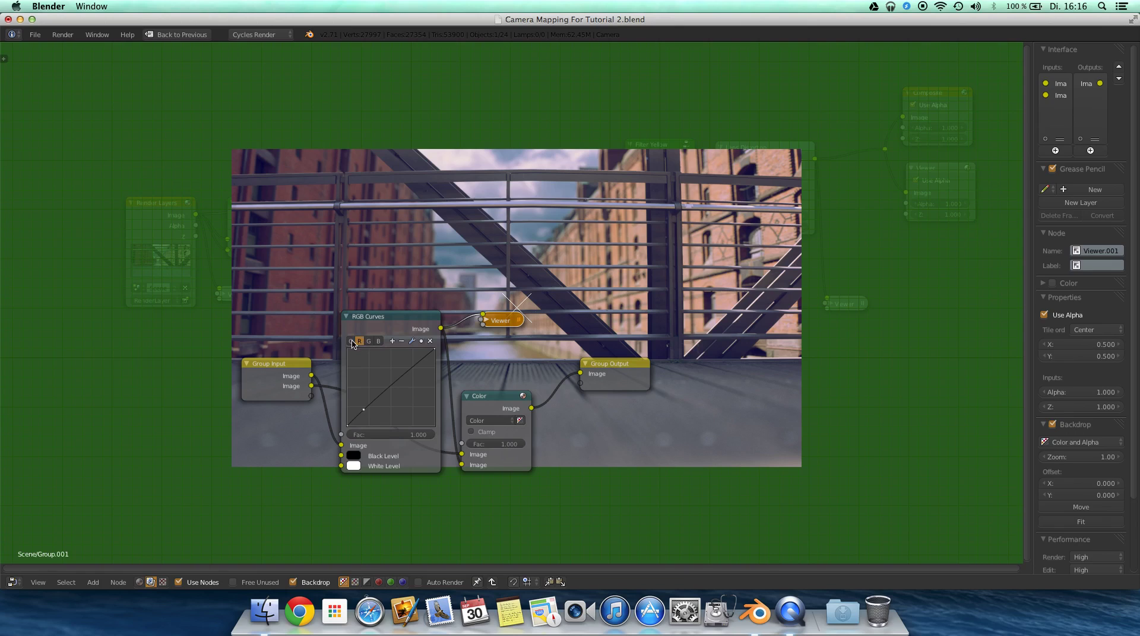
- Examine the combined, red, green and blue channel curves of the RGB Curves node
{"action": "left_click", "coordinate": [351, 341]}
{"action": "left_click", "coordinate": [359, 342]}
{"action": "scroll", "coordinate": [366, 417], "scroll_direction": "up", "scroll_amount": 3}
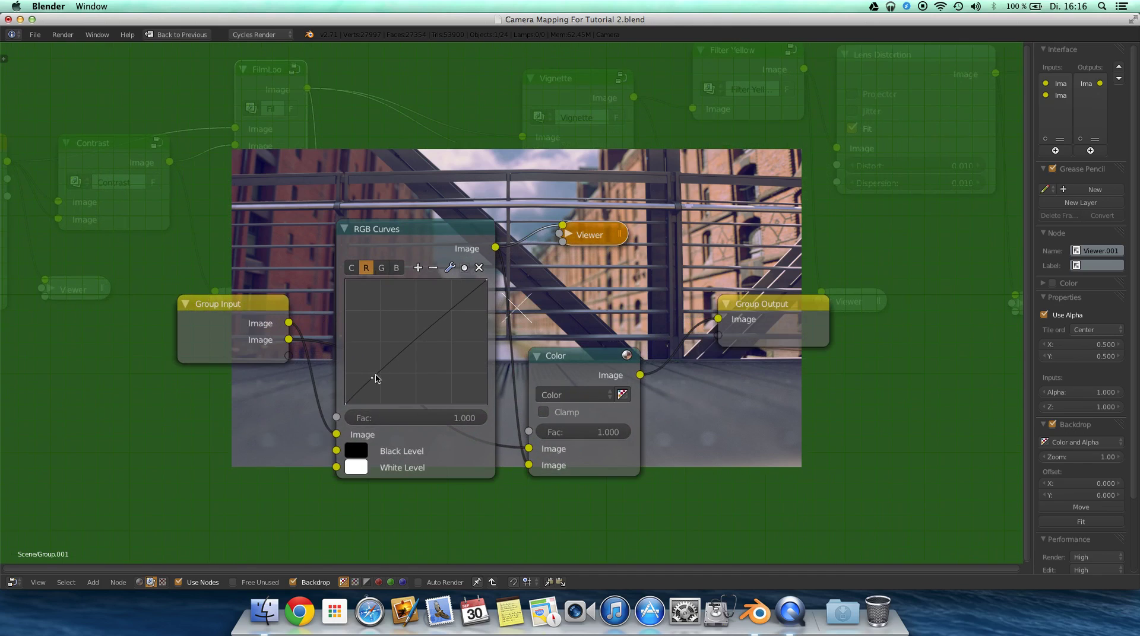
{"action": "scroll", "coordinate": [375, 378], "scroll_direction": "up", "scroll_amount": 1}
{"action": "left_click_drag", "start_coordinate": [361, 385], "coordinate": [360, 382]}
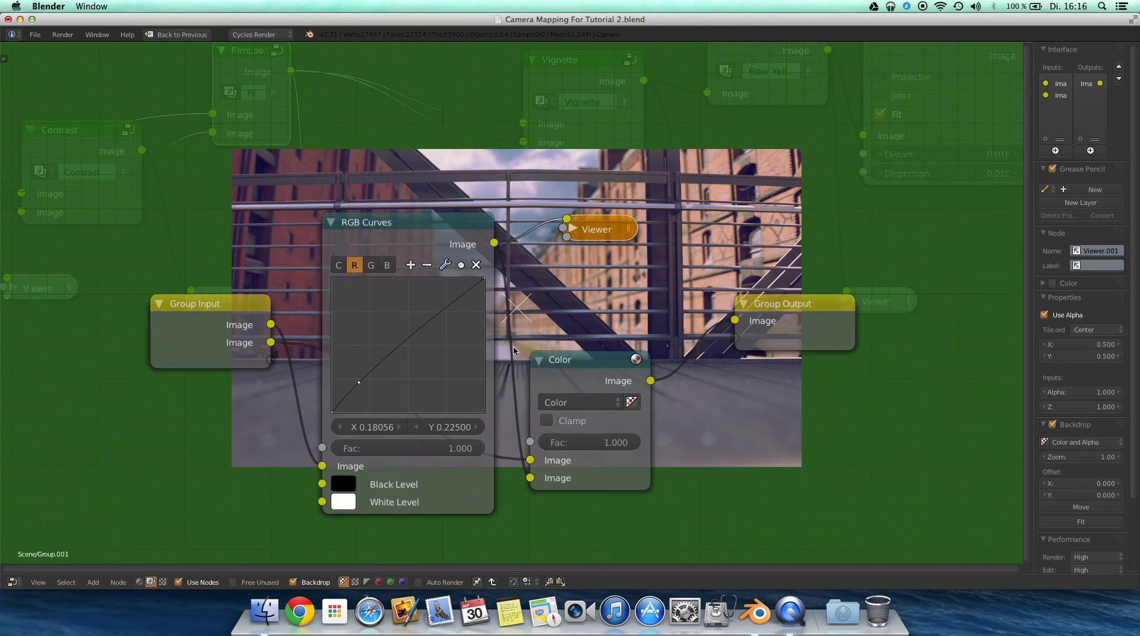
{"action": "left_click", "coordinate": [369, 266]}
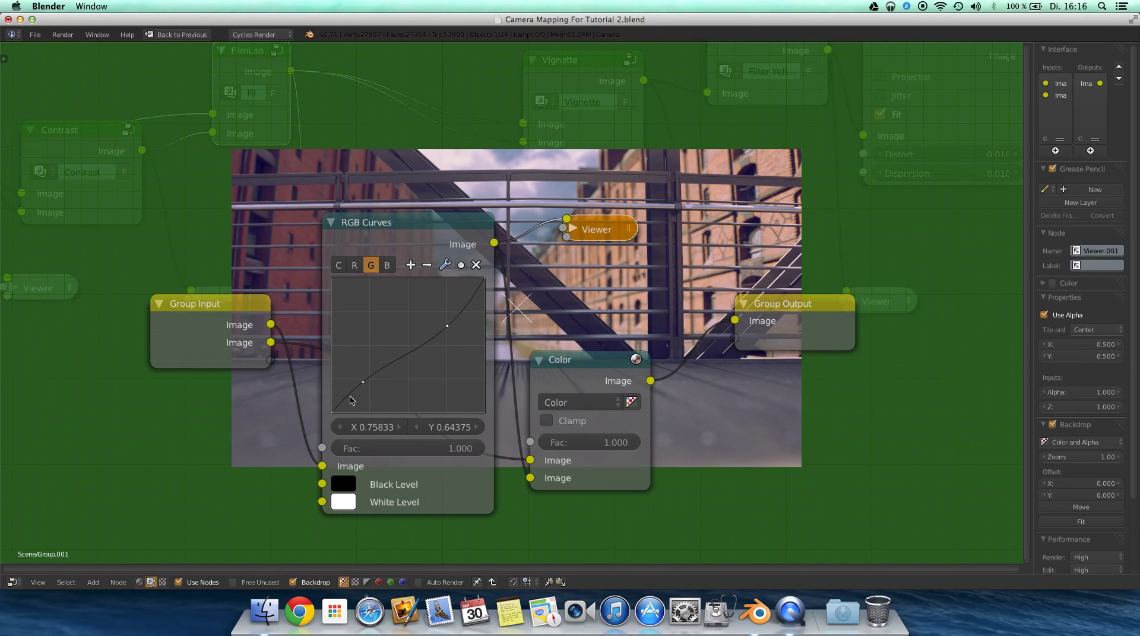
{"action": "left_click", "coordinate": [388, 265]}
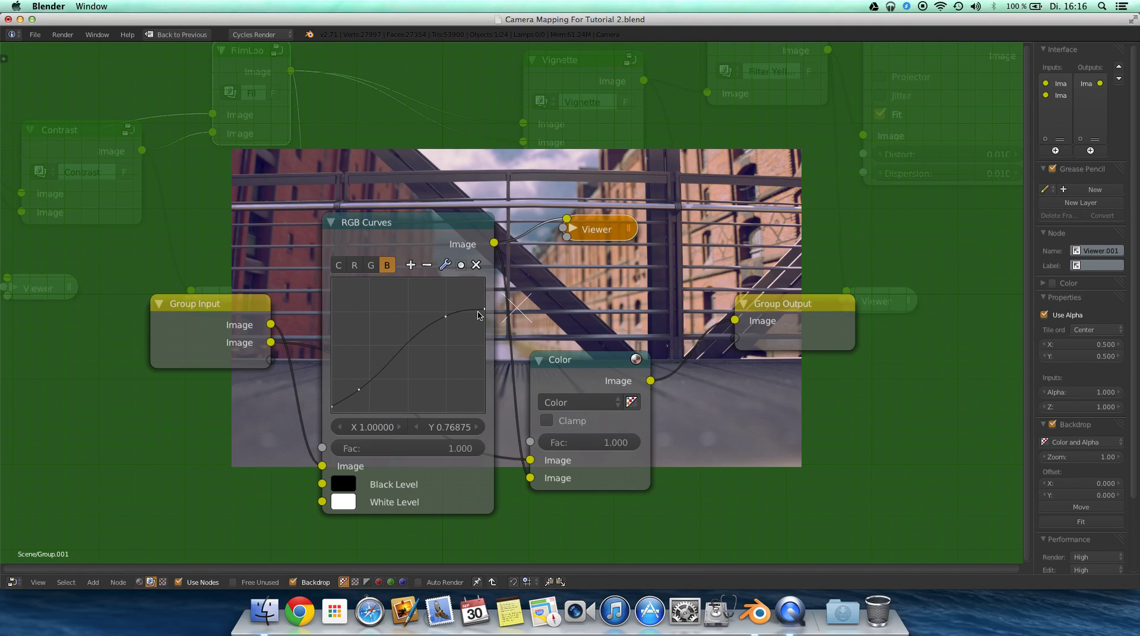
- Move the Viewer node above Group Output and link the Color blend node's output to it
{"action": "left_click_drag", "start_coordinate": [444, 236], "coordinate": [369, 233]}
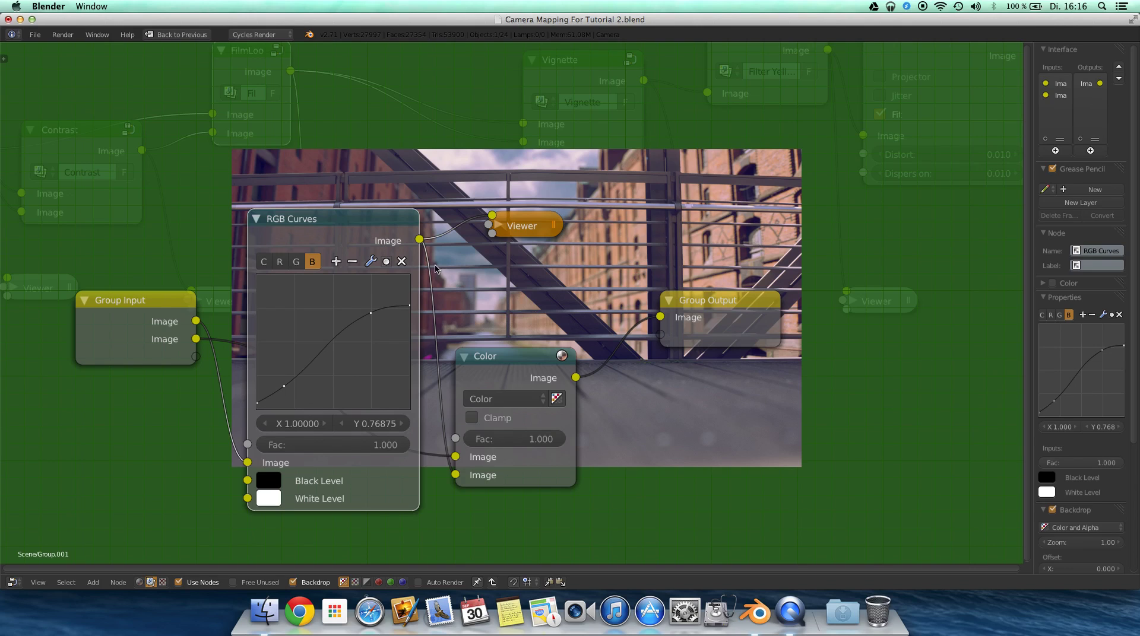
{"action": "left_click_drag", "start_coordinate": [493, 292], "coordinate": [404, 290]}
{"action": "left_click", "coordinate": [440, 233]}
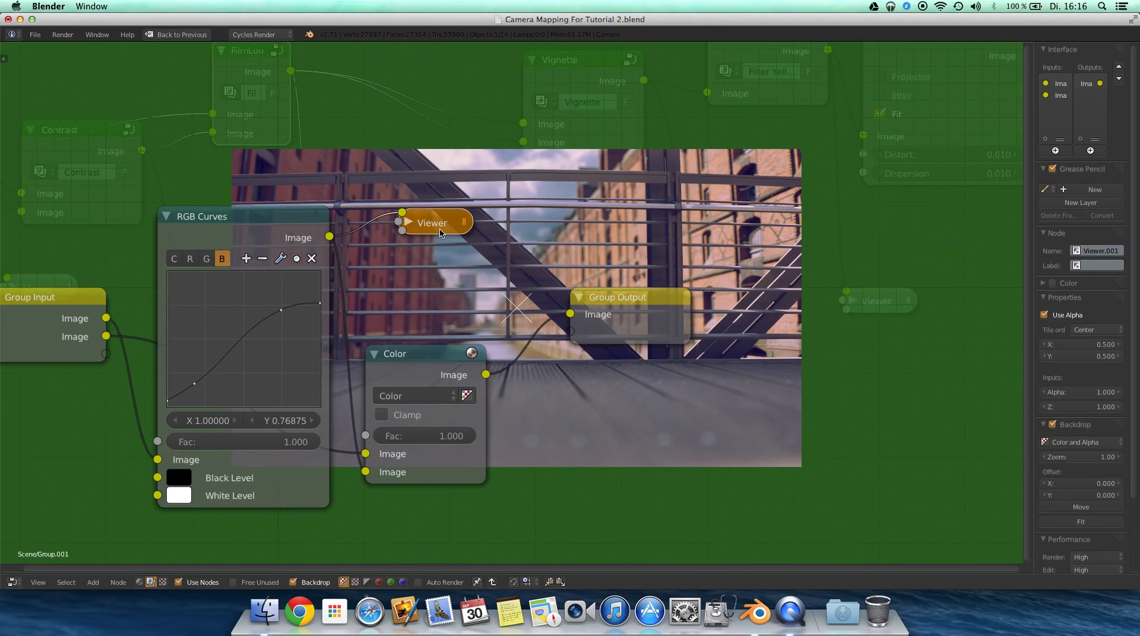
{"action": "left_click_drag", "start_coordinate": [440, 233], "coordinate": [584, 250]}
{"action": "left_click_drag", "start_coordinate": [485, 374], "coordinate": [545, 229]}
{"action": "left_click", "coordinate": [419, 396]}
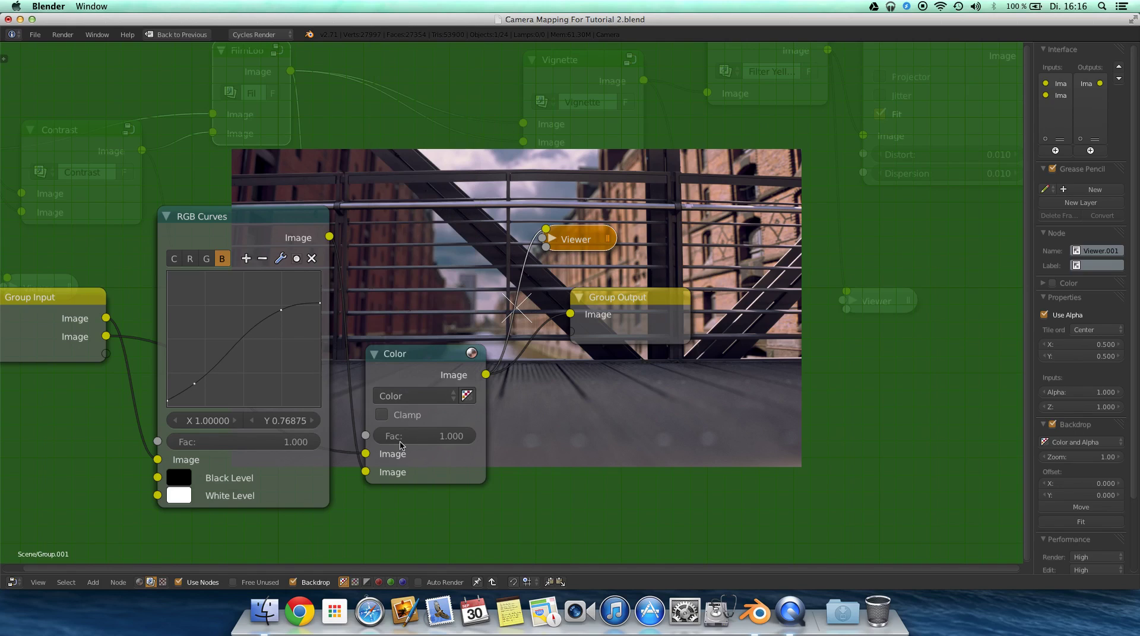
{"action": "key", "text": "g"}
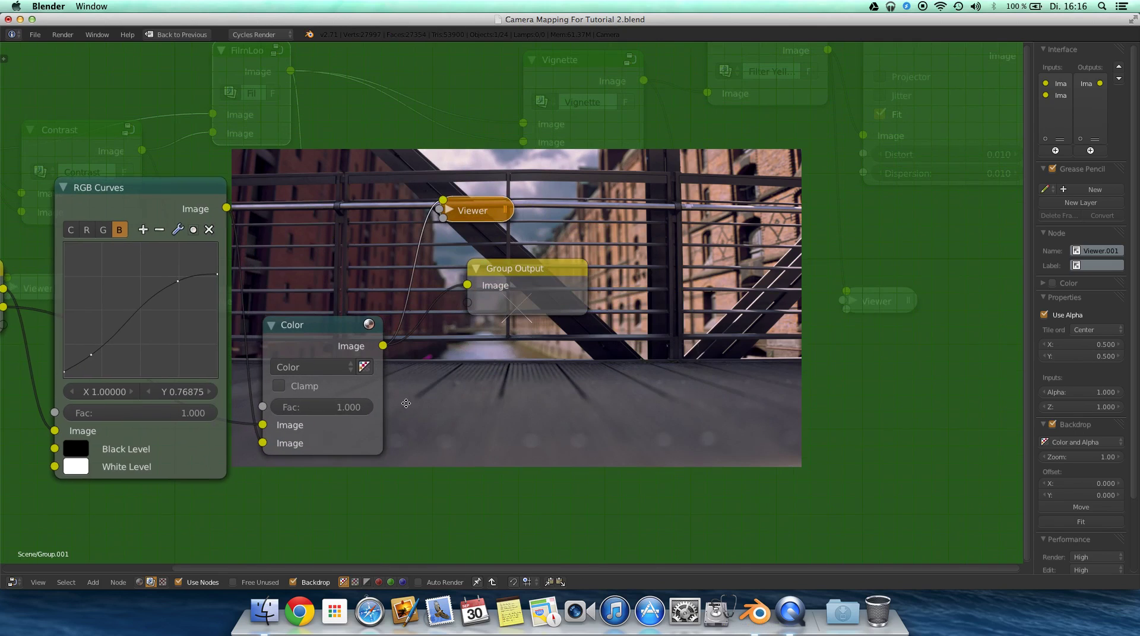
{"action": "left_click", "coordinate": [406, 404]}
{"action": "mouse_move", "coordinate": [356, 407]}
{"action": "left_mouse_down"}
{"action": "mouse_move", "coordinate": [276, 407]}
{"action": "mouse_move", "coordinate": [356, 407]}
{"action": "left_mouse_up"}
- Leave the FilmLook group and show the Vignette group's output in the backdrop through its Viewer node
{"action": "key", "text": "Tab"}
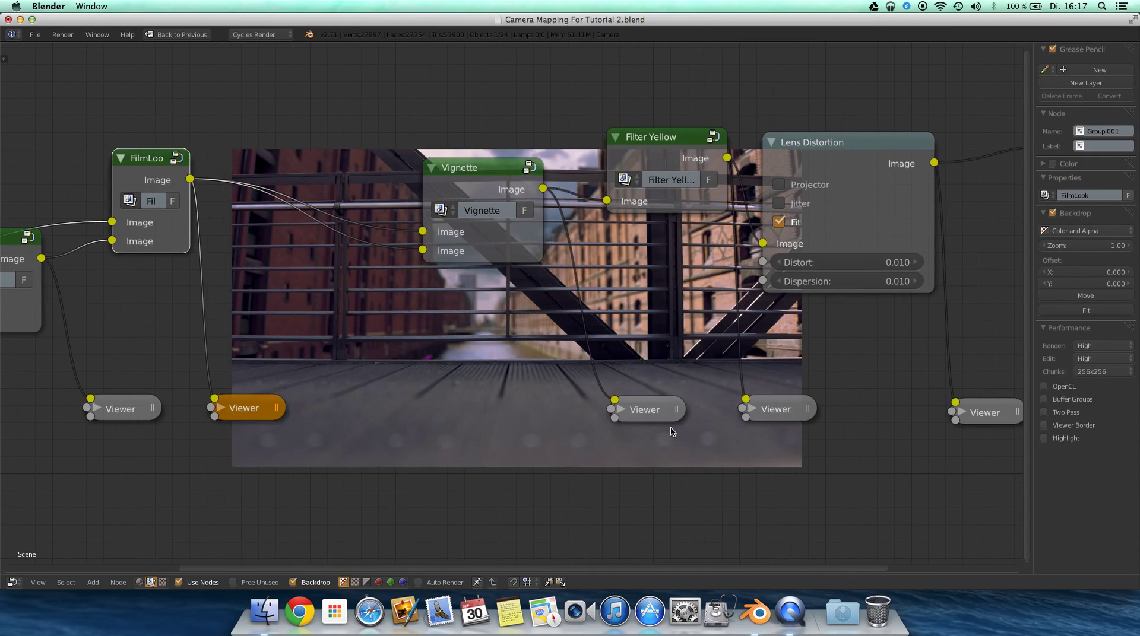
{"action": "left_click", "coordinate": [653, 410]}
{"action": "middle_click_drag", "start_coordinate": [602, 458], "coordinate": [517, 444]}
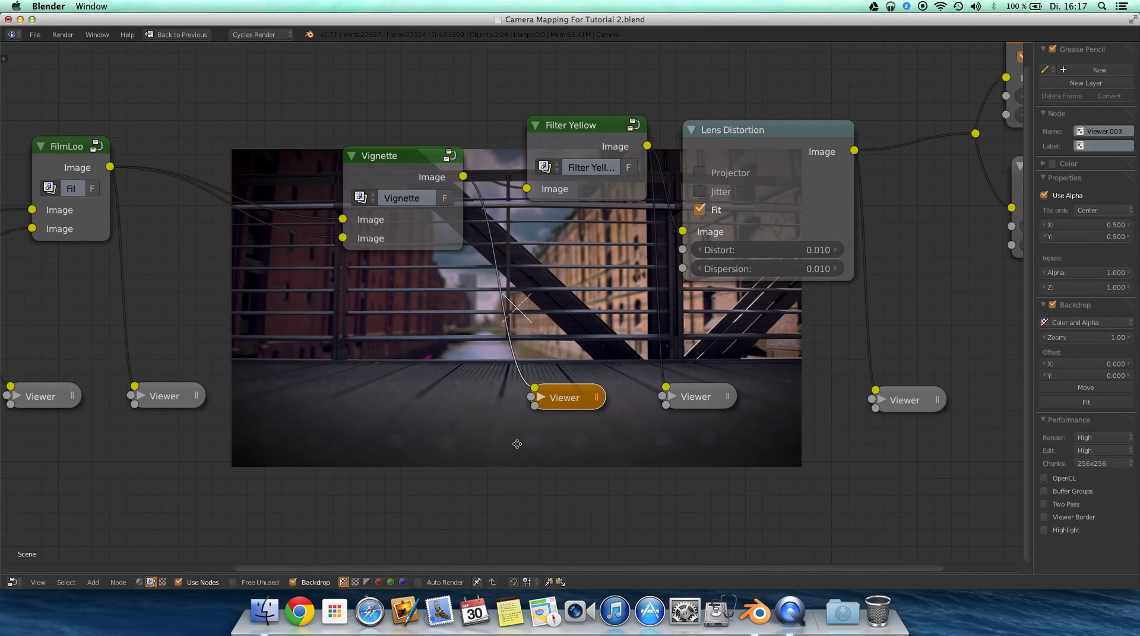
- Open the Vignette node group and link the Ellipse Mask output to a Viewer node added inside it
{"action": "left_click", "coordinate": [395, 167]}
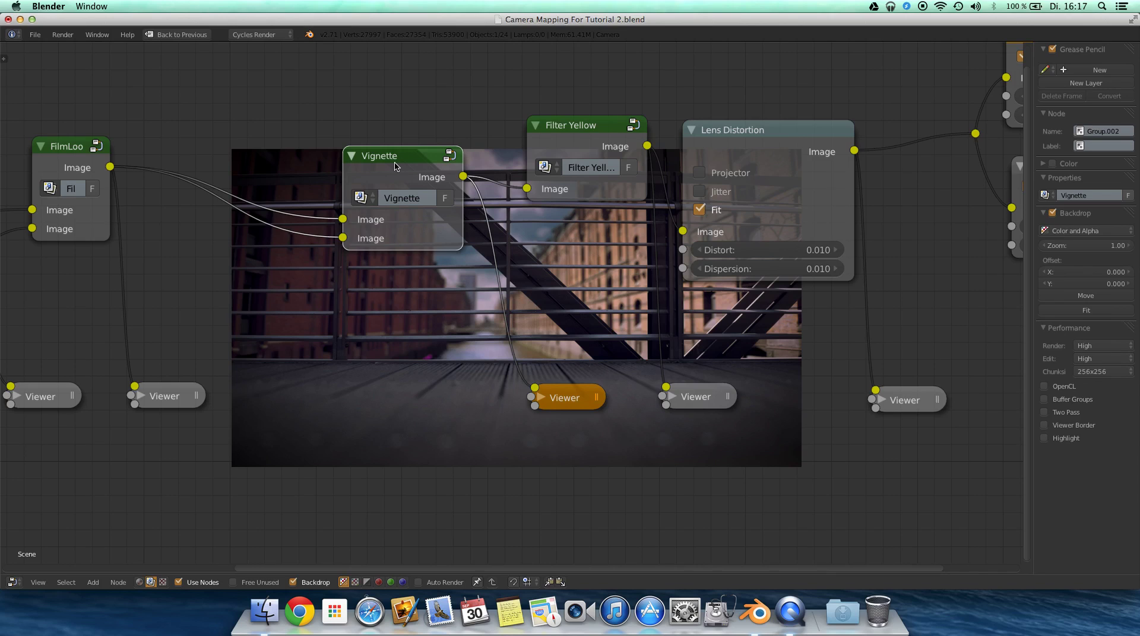
{"action": "key", "text": "Tab"}
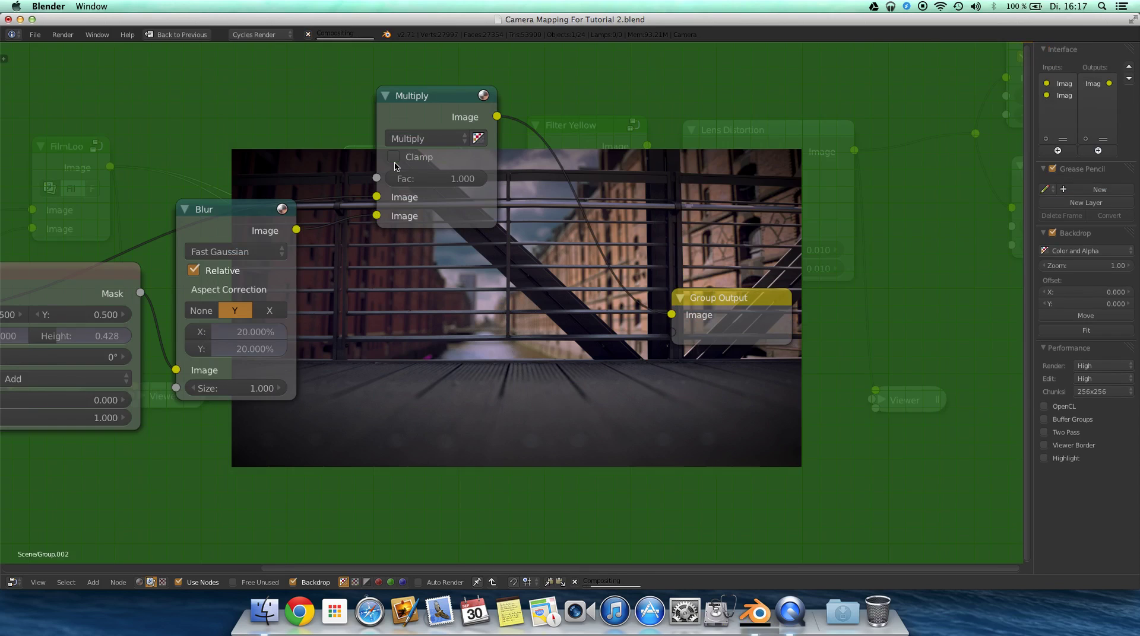
{"action": "left_click_drag", "start_coordinate": [328, 209], "coordinate": [320, 301]}
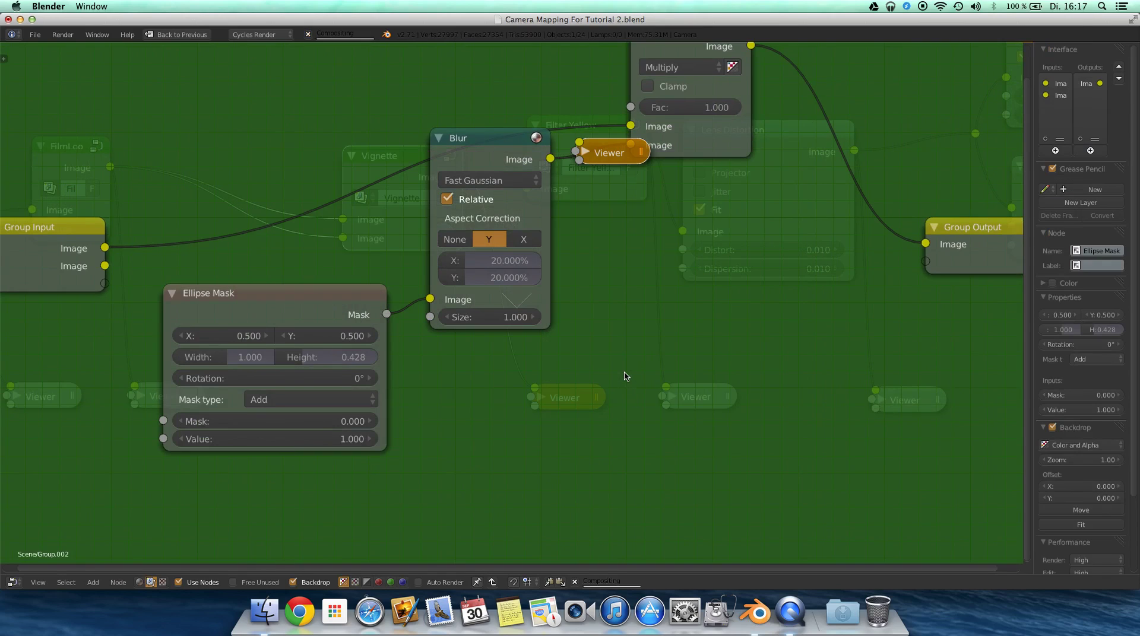
{"action": "key", "text": "g"}
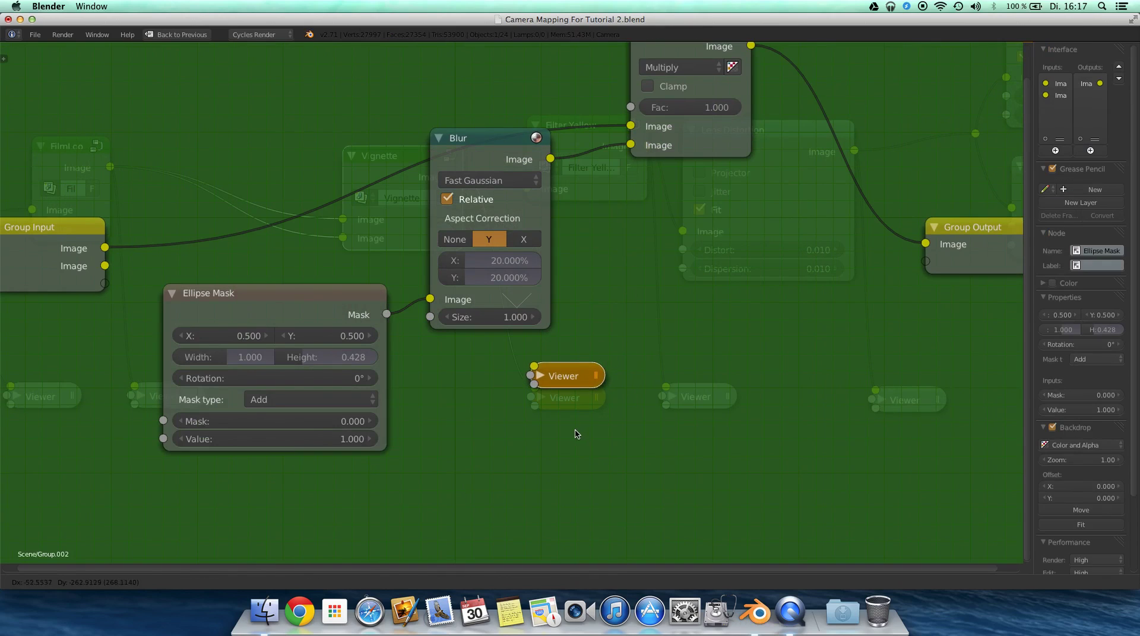
{"action": "left_click", "coordinate": [575, 432]}
{"action": "left_click_drag", "start_coordinate": [386, 314], "coordinate": [534, 367]}
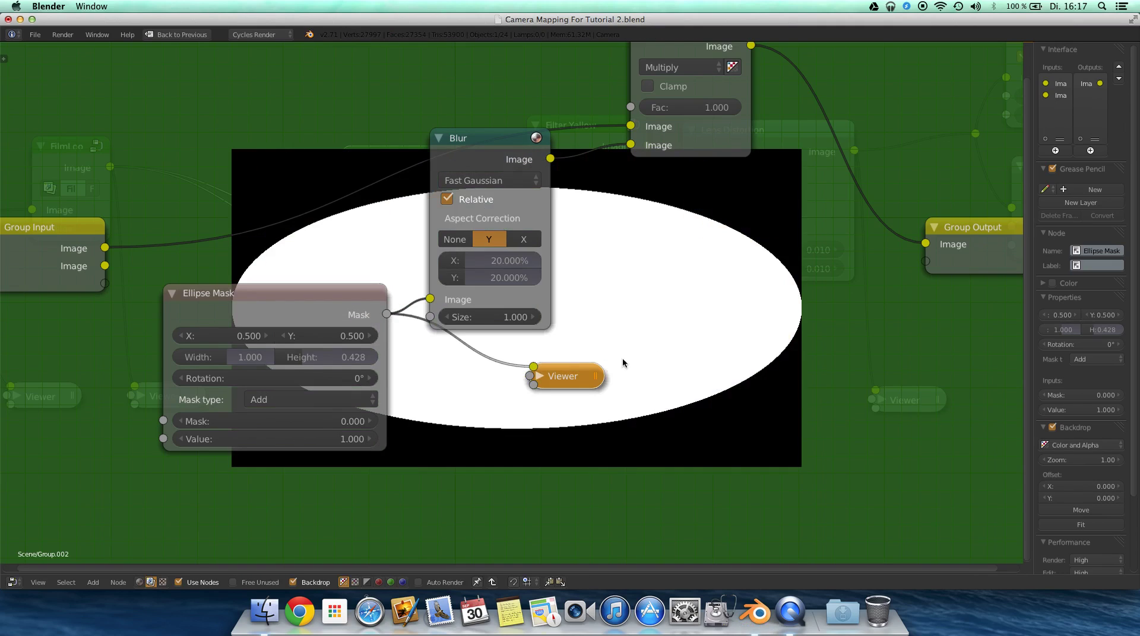
- Move the Viewer node clear of the Blur node and link the Blur output to it
{"action": "left_click_drag", "start_coordinate": [576, 368], "coordinate": [699, 262]}
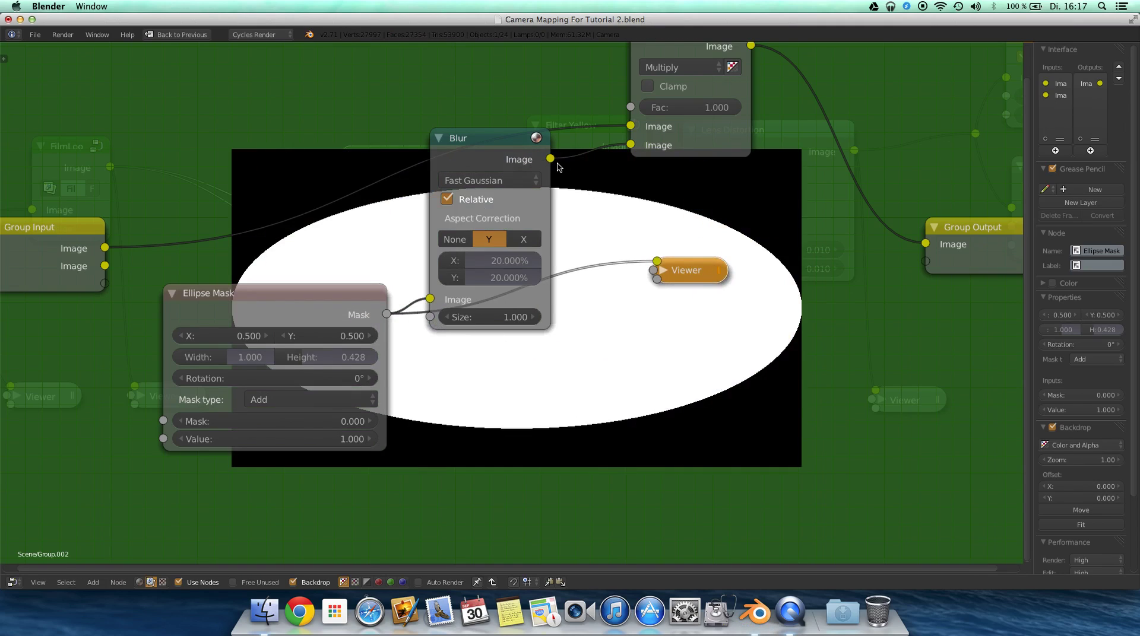
{"action": "left_click_drag", "start_coordinate": [549, 159], "coordinate": [656, 262]}
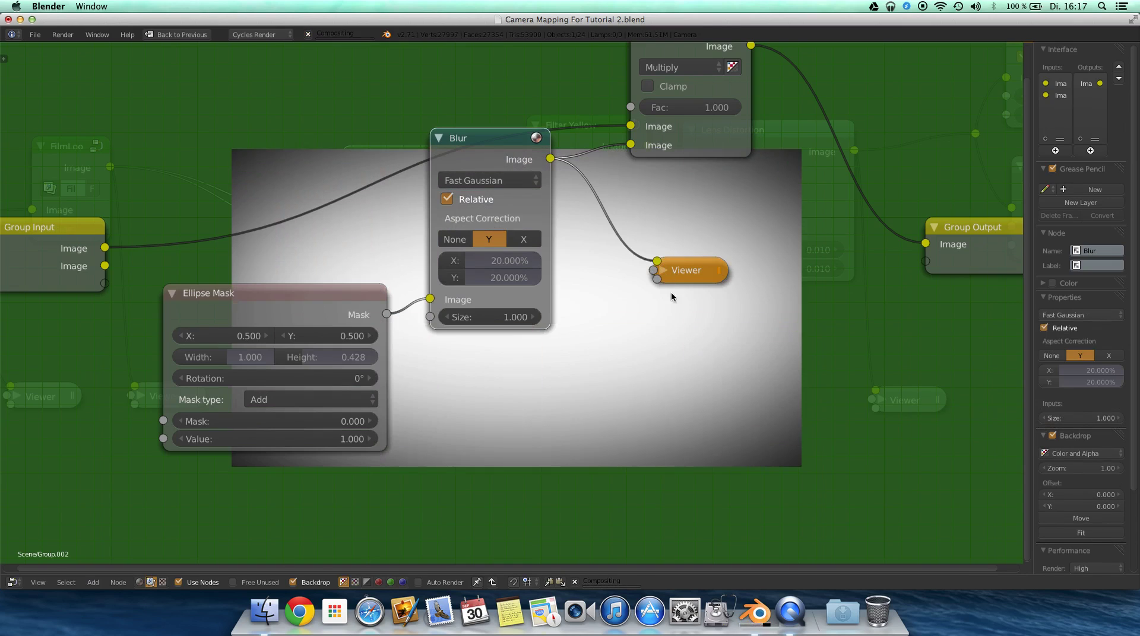
- Move the Vignette group's Viewer node above Group Output and link the Multiply output to it
{"action": "middle_click_drag", "start_coordinate": [665, 337], "coordinate": [552, 312]}
{"action": "middle_click_drag", "start_coordinate": [588, 276], "coordinate": [508, 363]}
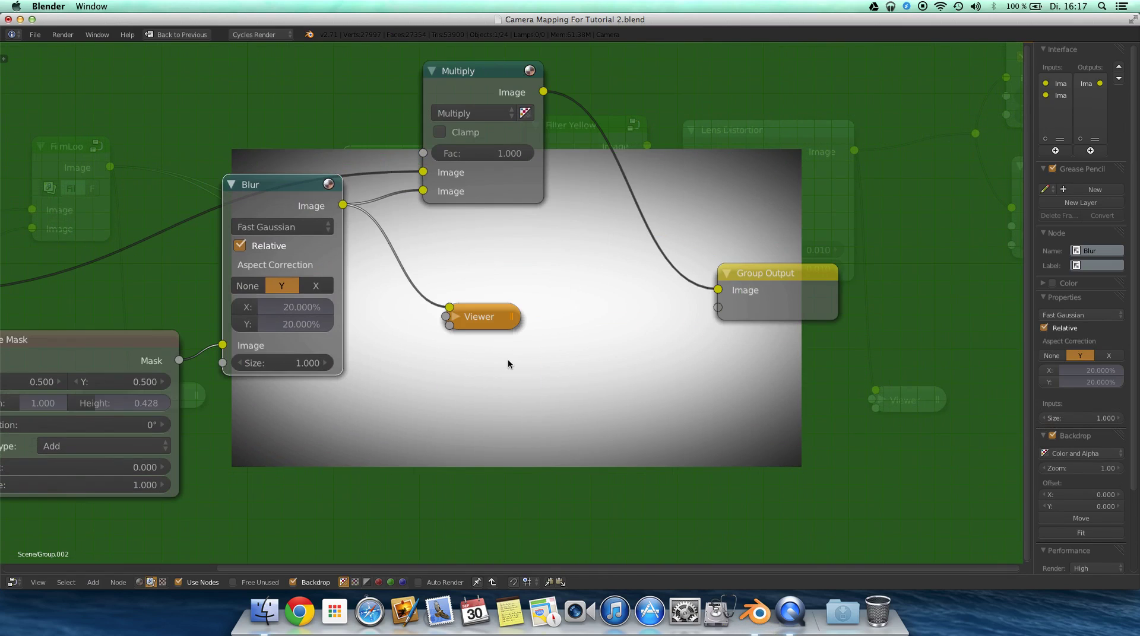
{"action": "key", "text": "g"}
{"action": "key", "text": "Escape"}
{"action": "right_click", "coordinate": [501, 315]}
{"action": "left_click_drag", "start_coordinate": [501, 315], "coordinate": [761, 145]}
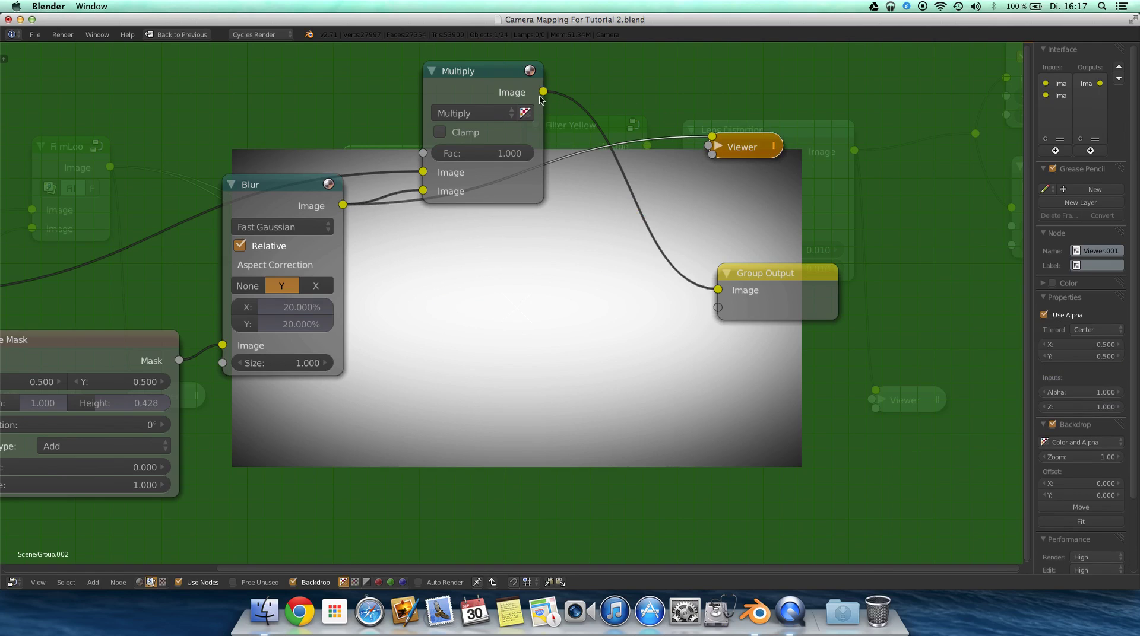
{"action": "left_click_drag", "start_coordinate": [543, 92], "coordinate": [711, 137]}
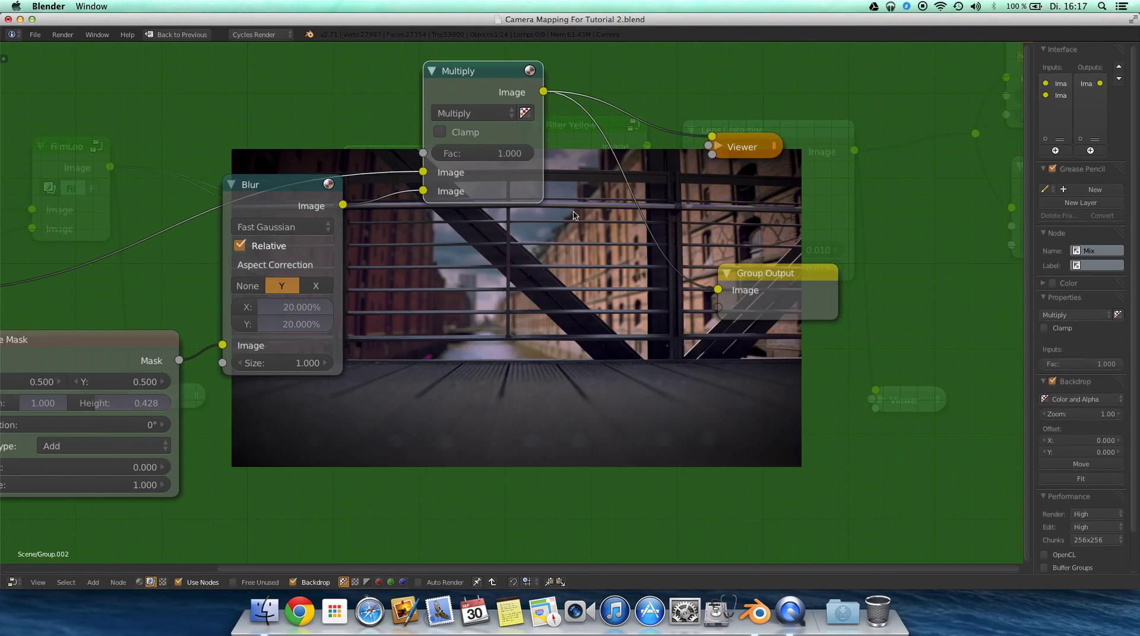
{"action": "left_click", "coordinate": [475, 113]}
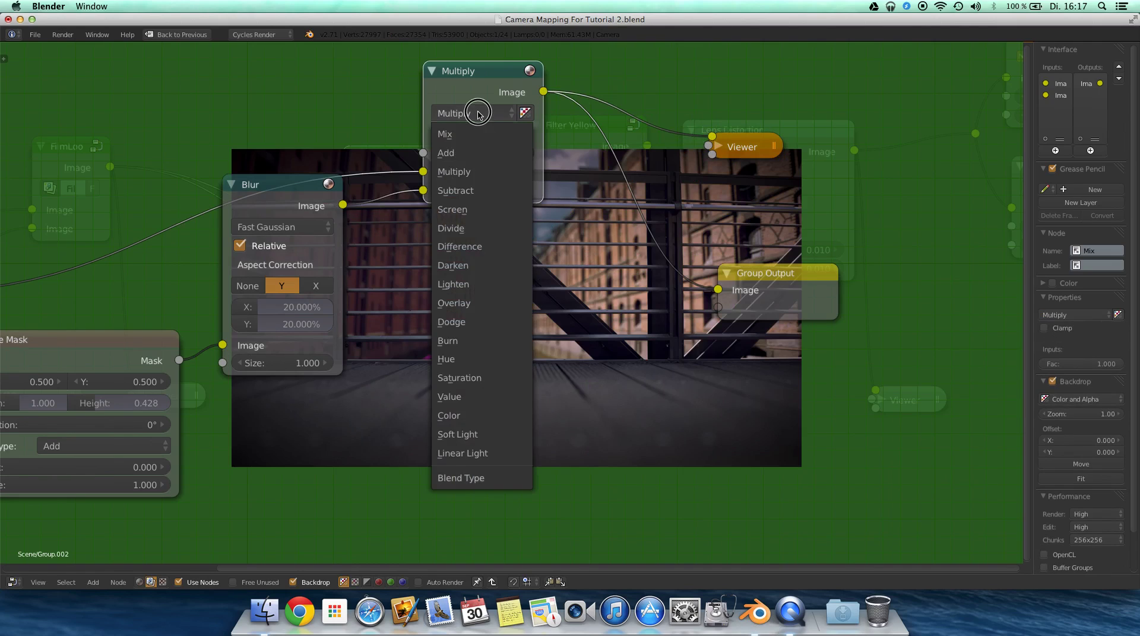
{"action": "left_click", "coordinate": [478, 114]}
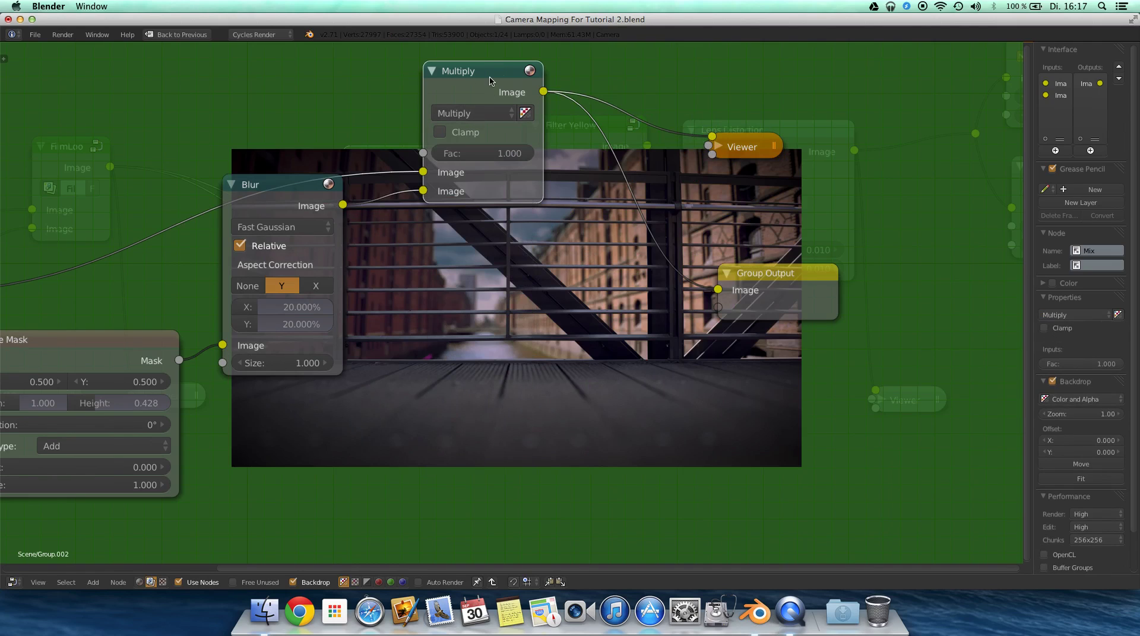
{"action": "left_click", "coordinate": [487, 113]}
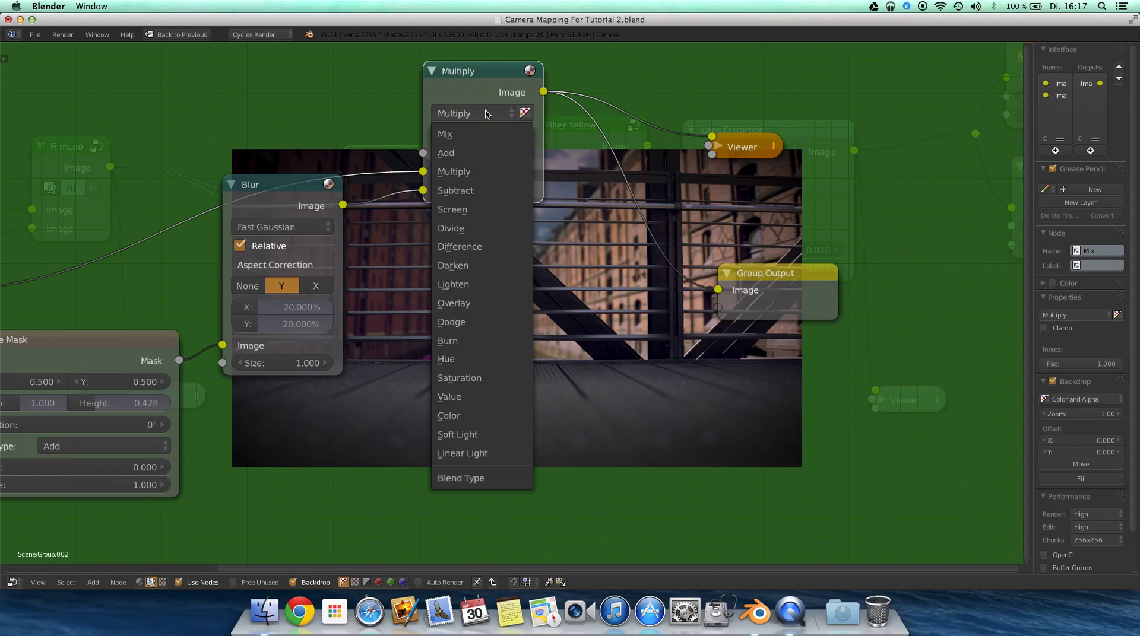
{"action": "left_click", "coordinate": [480, 97]}
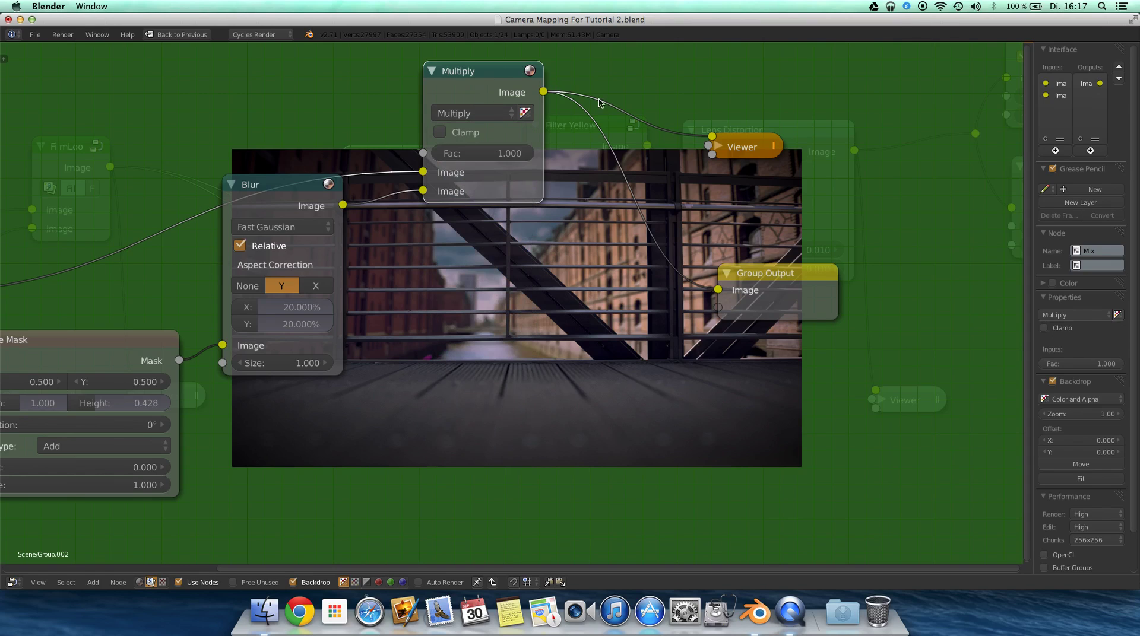
- Set the Multiply node's Fac to 0.745 in the Vignette group and leave the group
{"action": "left_click_drag", "start_coordinate": [496, 153], "coordinate": [472, 153]}
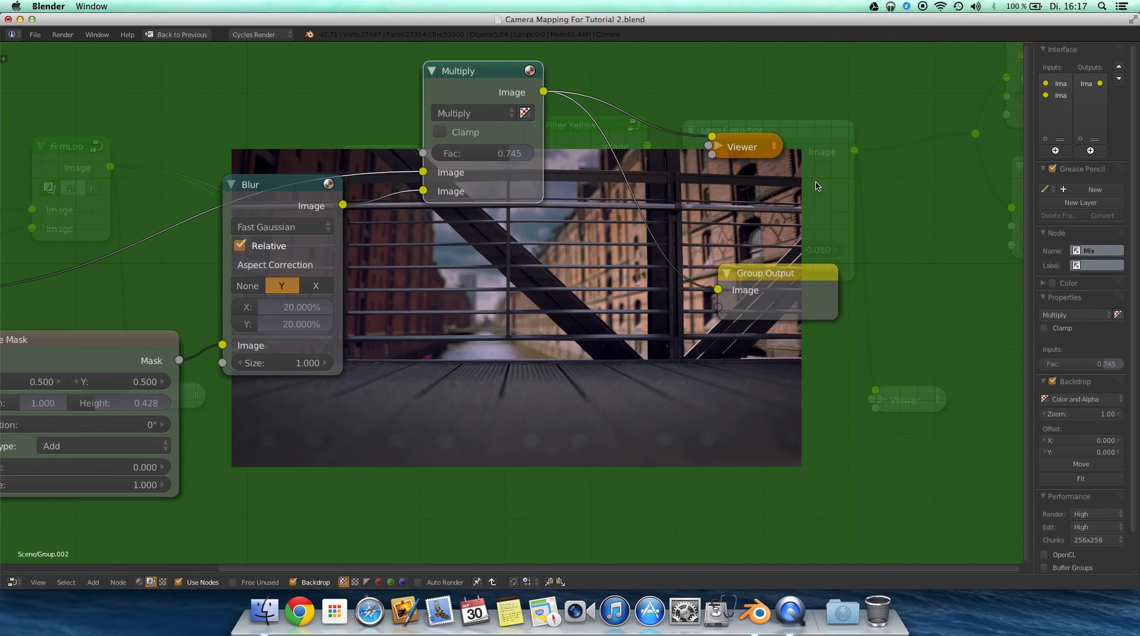
{"action": "left_click", "coordinate": [760, 149]}
{"action": "key", "text": "Tab"}
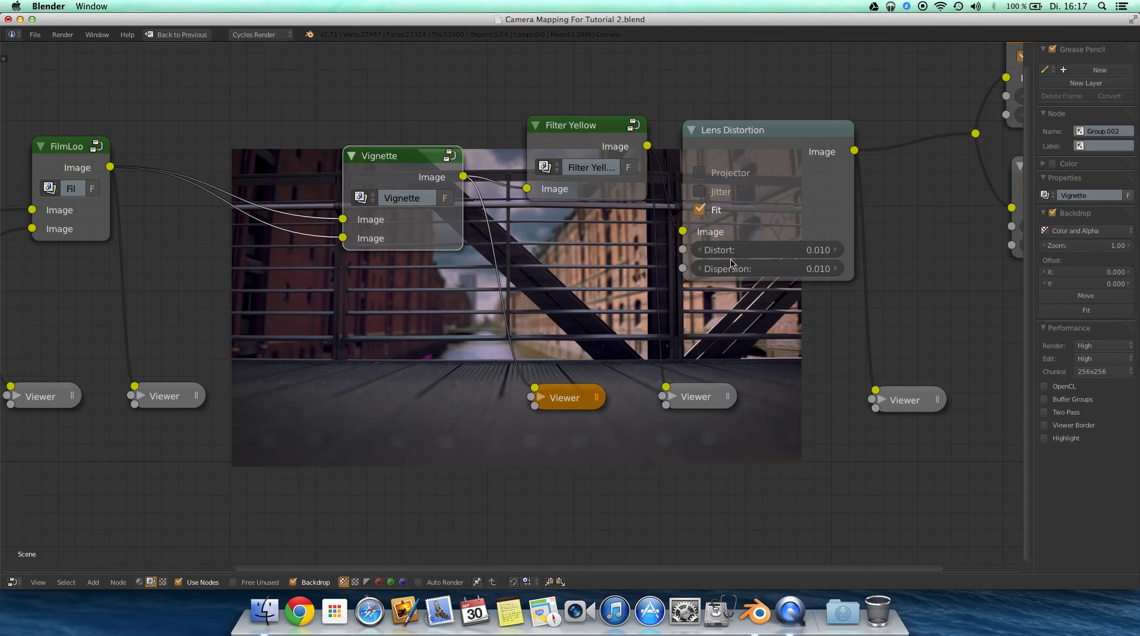
- Open the Filter Yellow node group and select its RGB node
{"action": "middle_click_drag", "start_coordinate": [723, 296], "coordinate": [700, 332]}
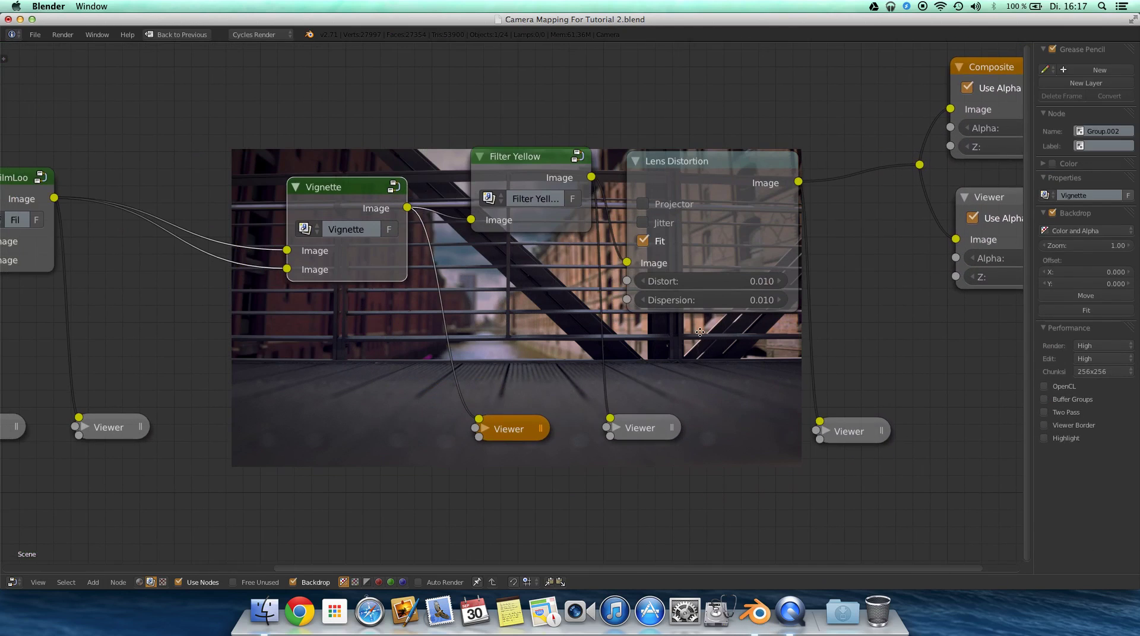
{"action": "left_click", "coordinate": [543, 184]}
{"action": "key", "text": "Tab"}
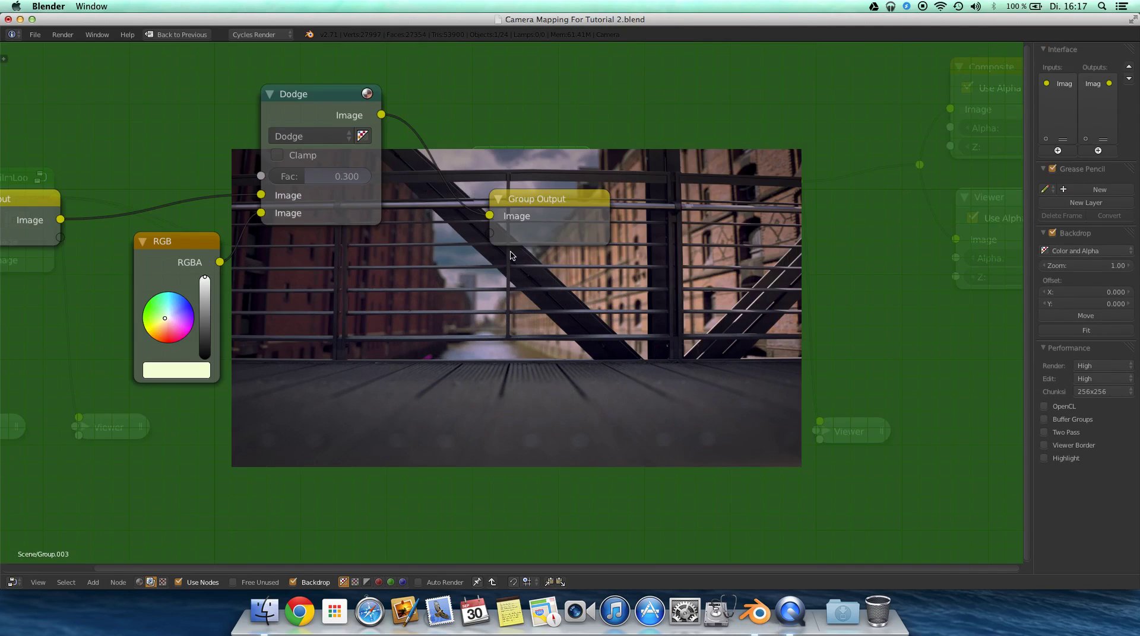
{"action": "middle_click_drag", "start_coordinate": [510, 252], "coordinate": [708, 240]}
{"action": "scroll", "coordinate": [592, 324], "scroll_direction": "up", "scroll_amount": 2}
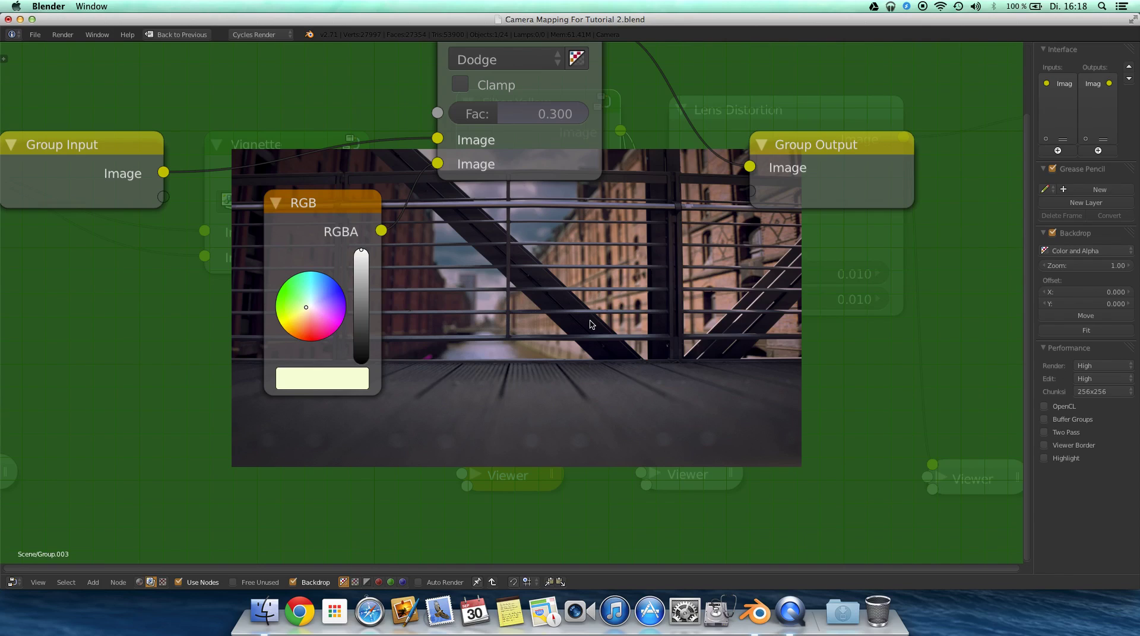
{"action": "scroll", "coordinate": [591, 324], "scroll_direction": "down", "scroll_amount": 1}
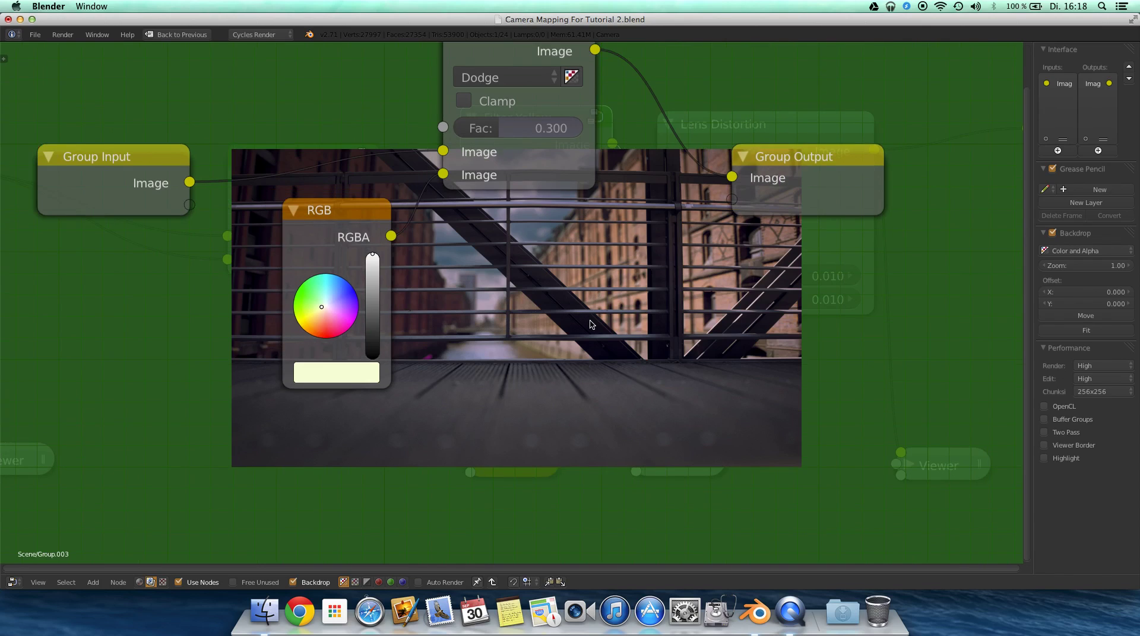
{"action": "left_click", "coordinate": [356, 212]}
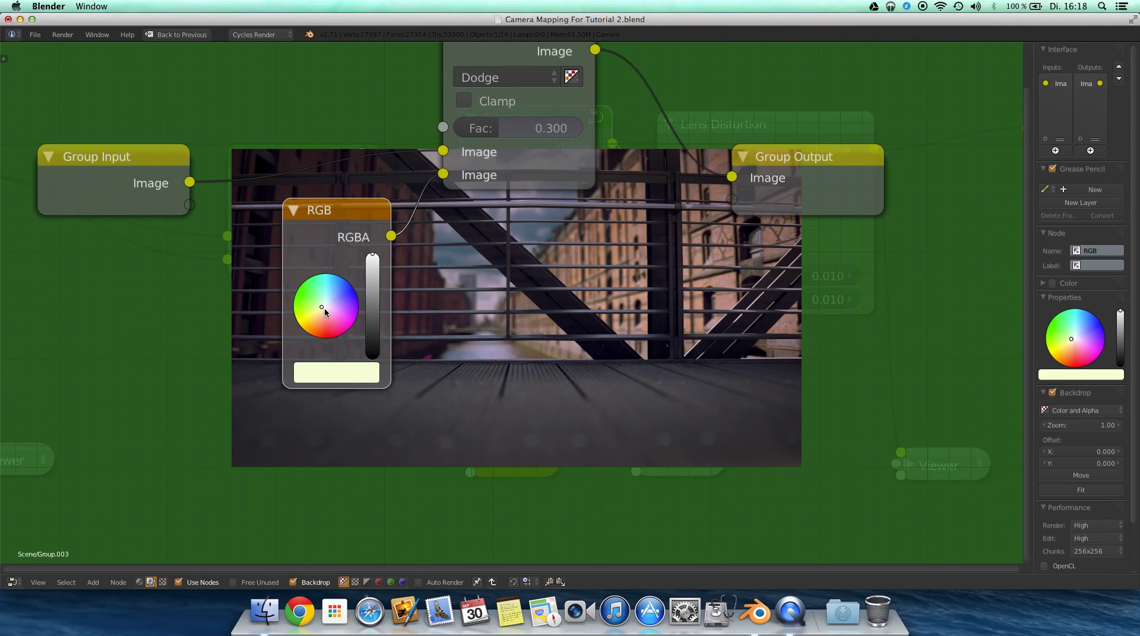
- Add a Viewer node linked to the Dodge output and place it above Group Output
{"action": "middle_click_drag", "start_coordinate": [484, 261], "coordinate": [377, 352]}
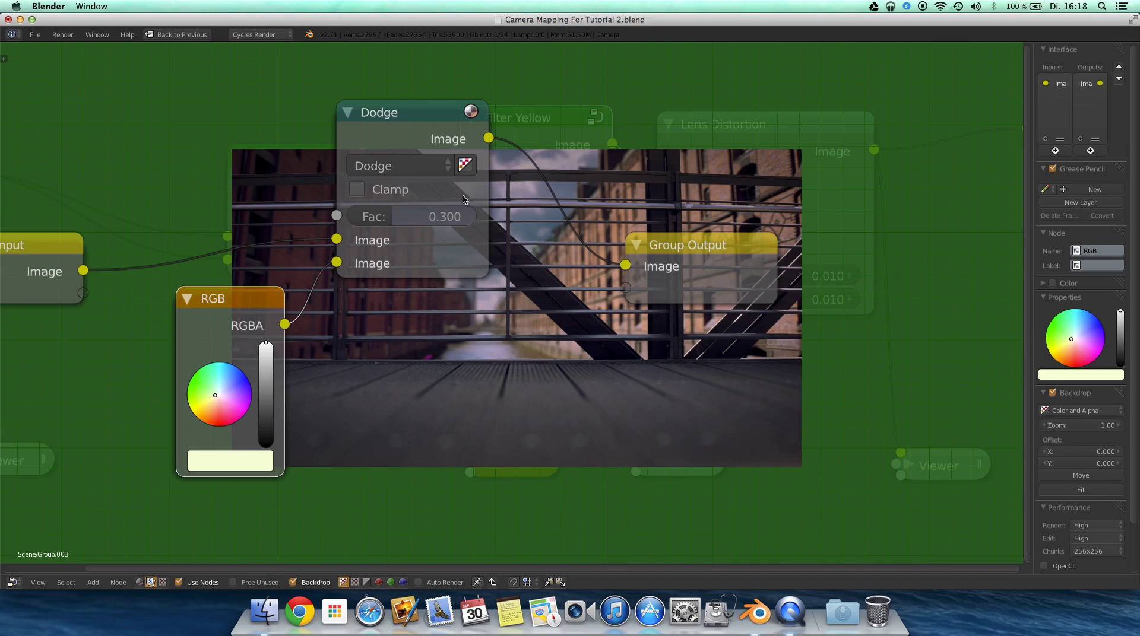
{"action": "left_click", "coordinate": [595, 153], "text": "ctrl+shift"}
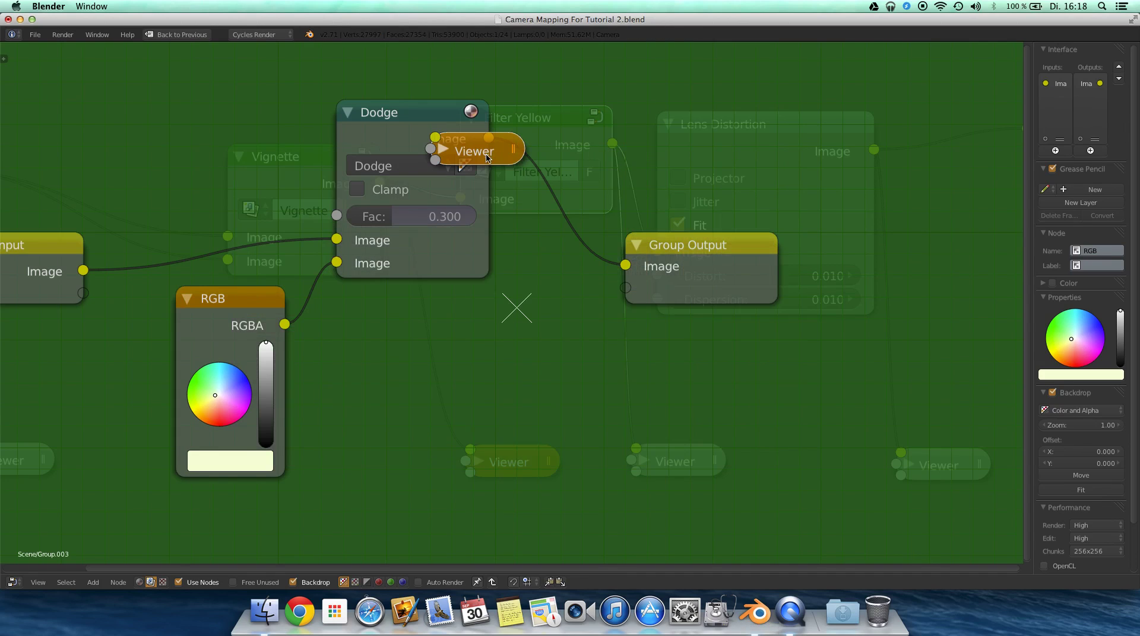
{"action": "mouse_move", "coordinate": [487, 157]}
{"action": "left_mouse_down"}
{"action": "mouse_move", "coordinate": [653, 141]}
{"action": "mouse_move", "coordinate": [600, 116]}
{"action": "left_mouse_up"}
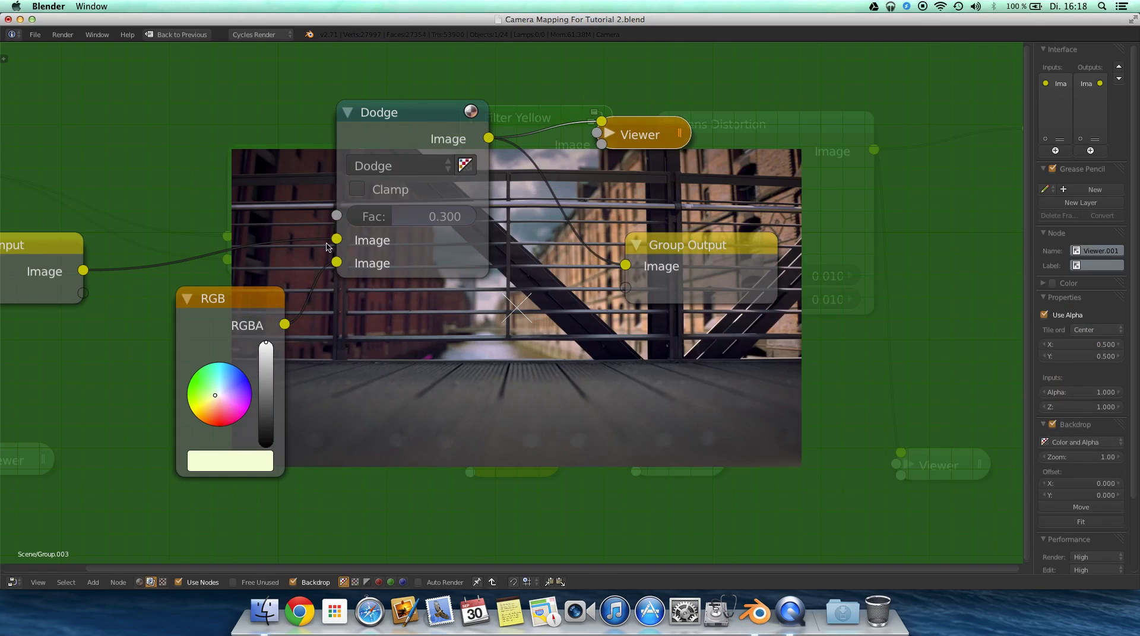
- Compare the Filter Yellow group's input with the Dodge output by linking each in turn to the Viewer node
{"action": "mouse_move", "coordinate": [83, 271]}
{"action": "left_mouse_down"}
{"action": "mouse_move", "coordinate": [208, 206]}
{"action": "mouse_move", "coordinate": [601, 122]}
{"action": "left_mouse_up"}
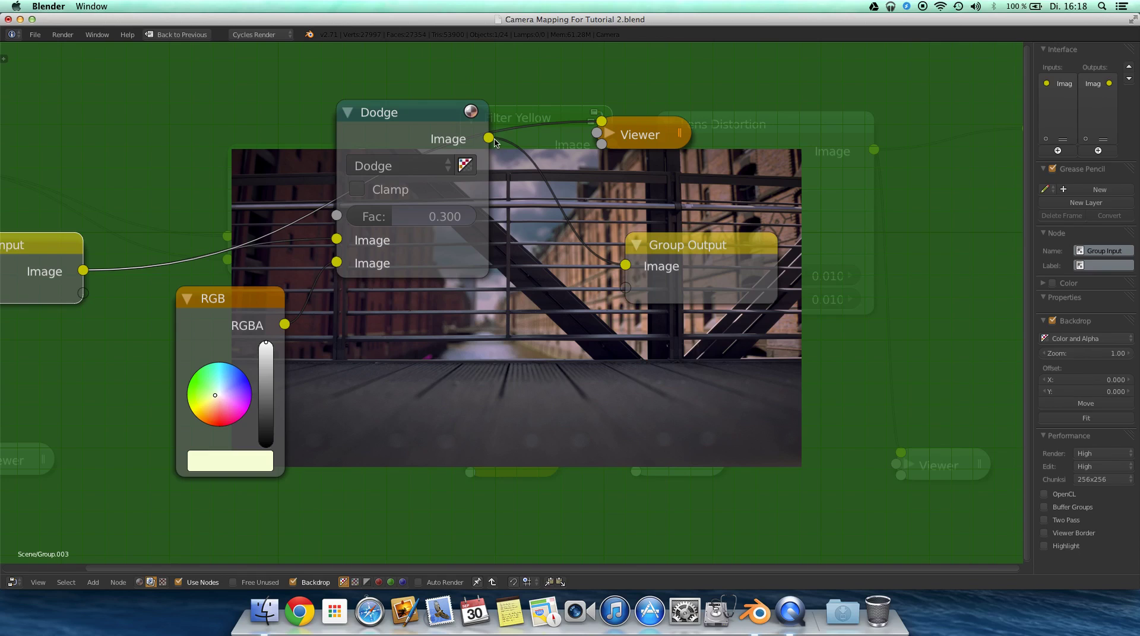
{"action": "left_click_drag", "start_coordinate": [488, 137], "coordinate": [601, 122]}
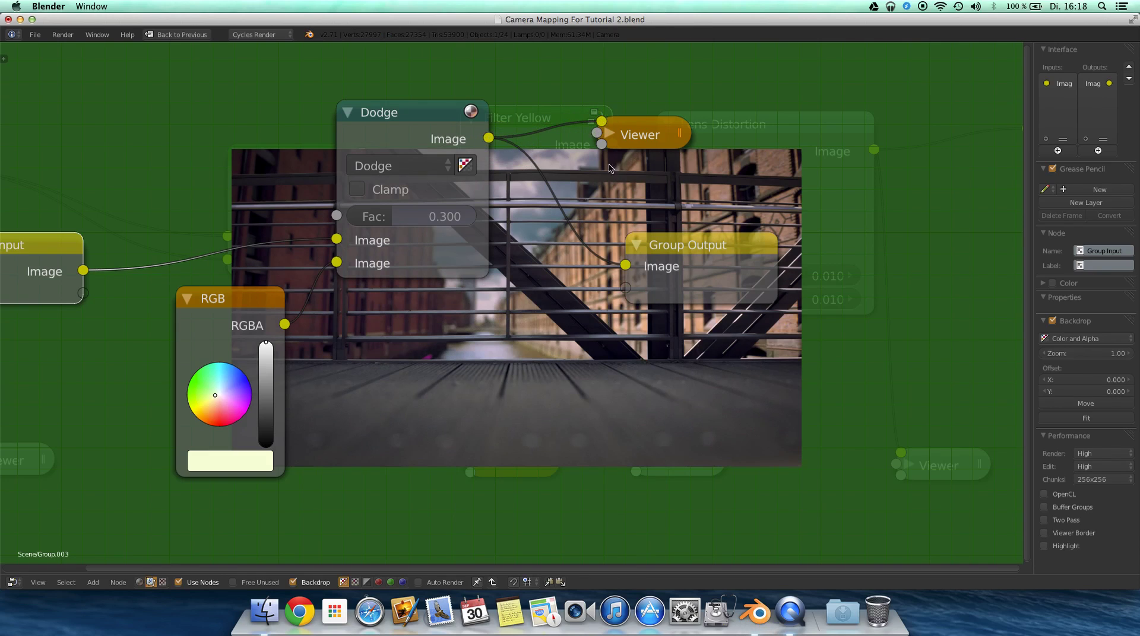
{"action": "left_click", "coordinate": [654, 131]}
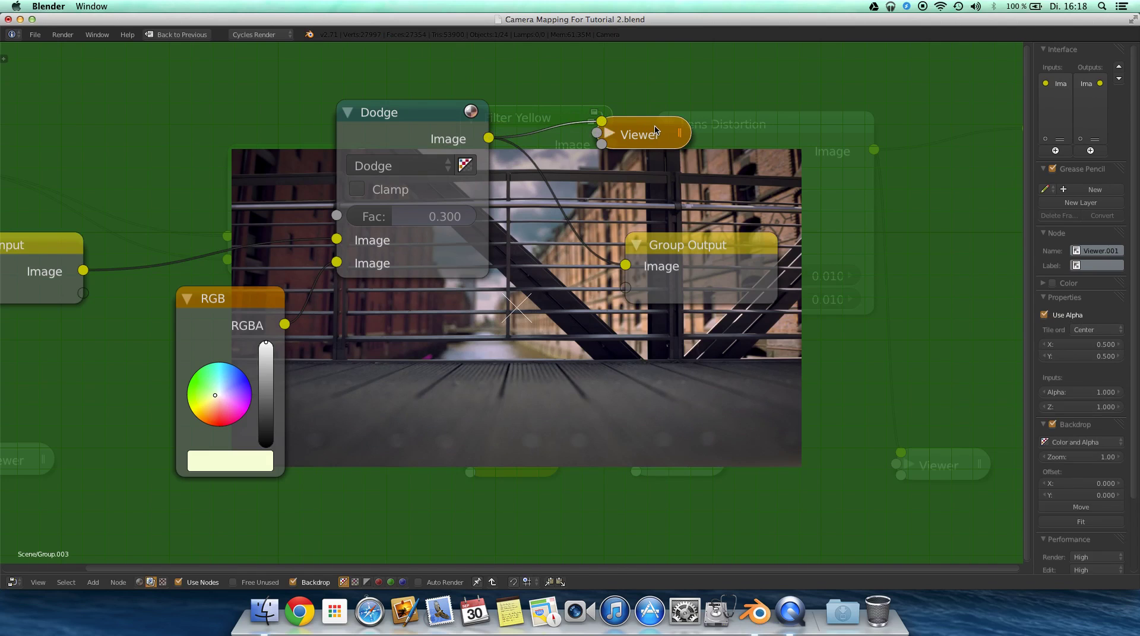
- Leave the Filter Yellow group and show the Lens Distortion output in the backdrop through its Viewer node
{"action": "key", "text": "Tab"}
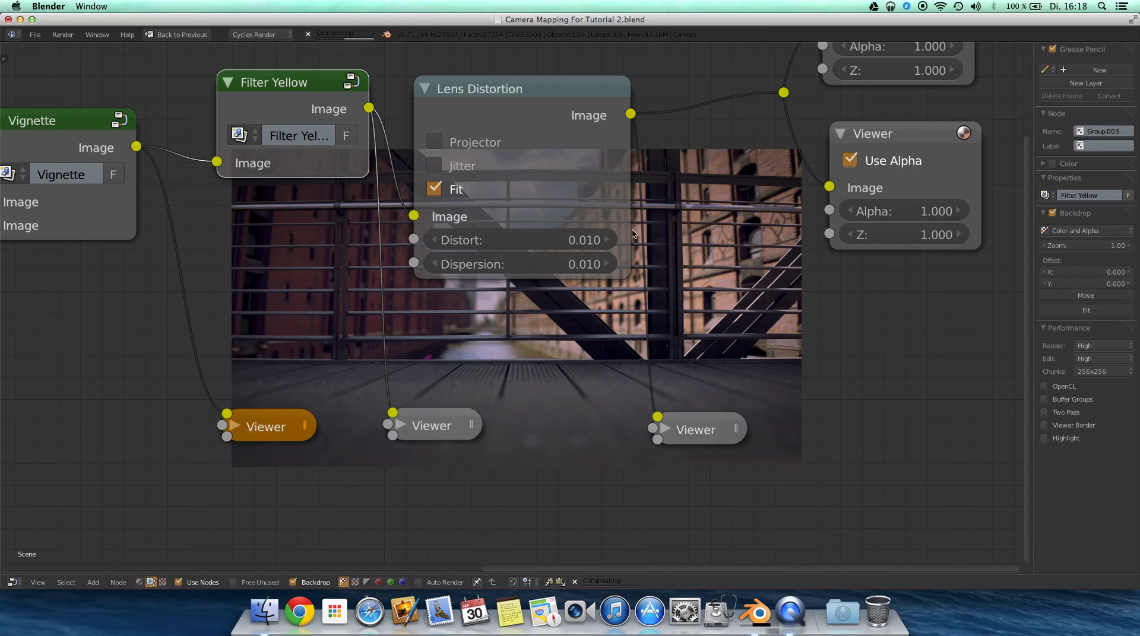
{"action": "middle_click_drag", "start_coordinate": [632, 234], "coordinate": [514, 234]}
{"action": "left_click", "coordinate": [572, 432]}
{"action": "middle_click_drag", "start_coordinate": [646, 344], "coordinate": [389, 349]}
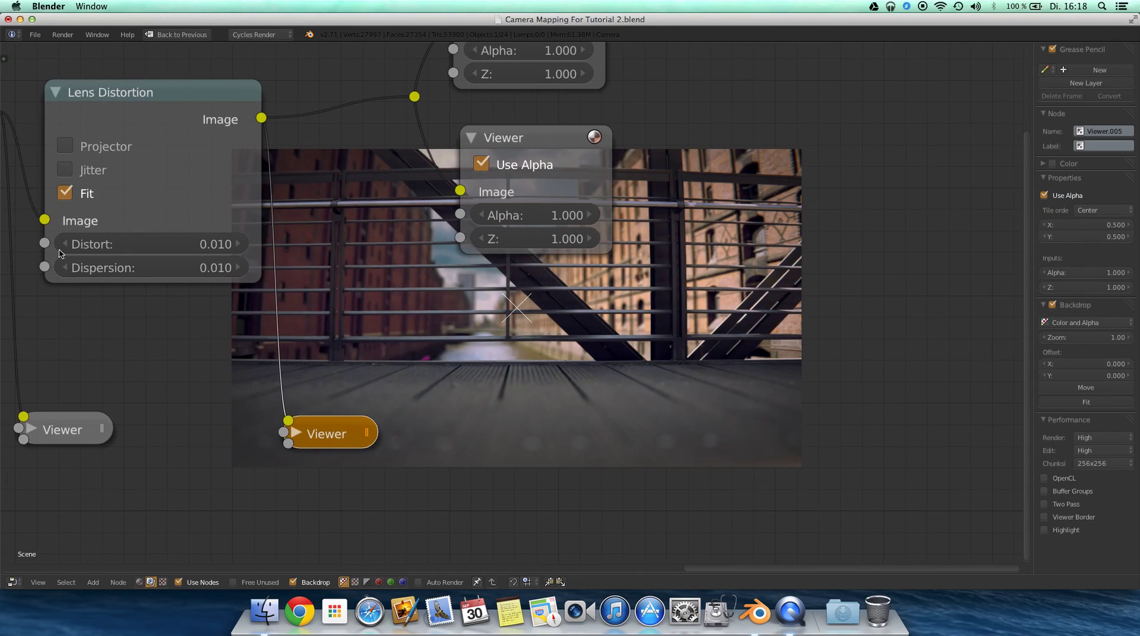
- Try the Lens Distortion node's Distort value at 1.000 and at 0.1, and examine the distorted backdrop
{"action": "left_click_drag", "start_coordinate": [127, 245], "coordinate": [196, 244]}
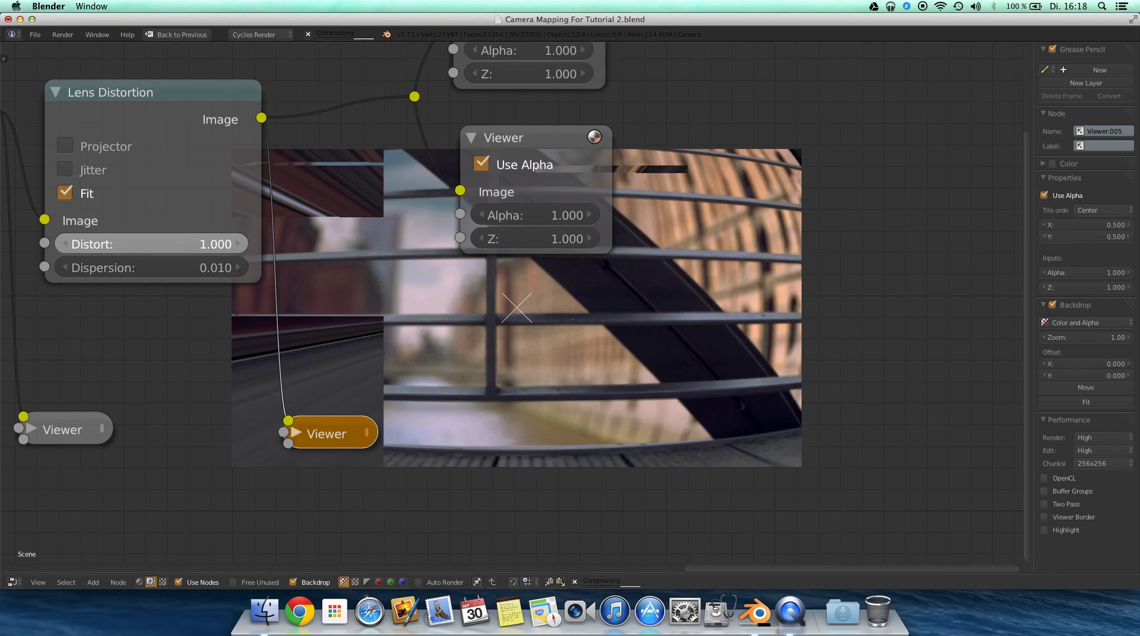
{"action": "left_click", "coordinate": [110, 245]}
{"action": "type", "text": "0.1"}
{"action": "key", "text": "Return"}
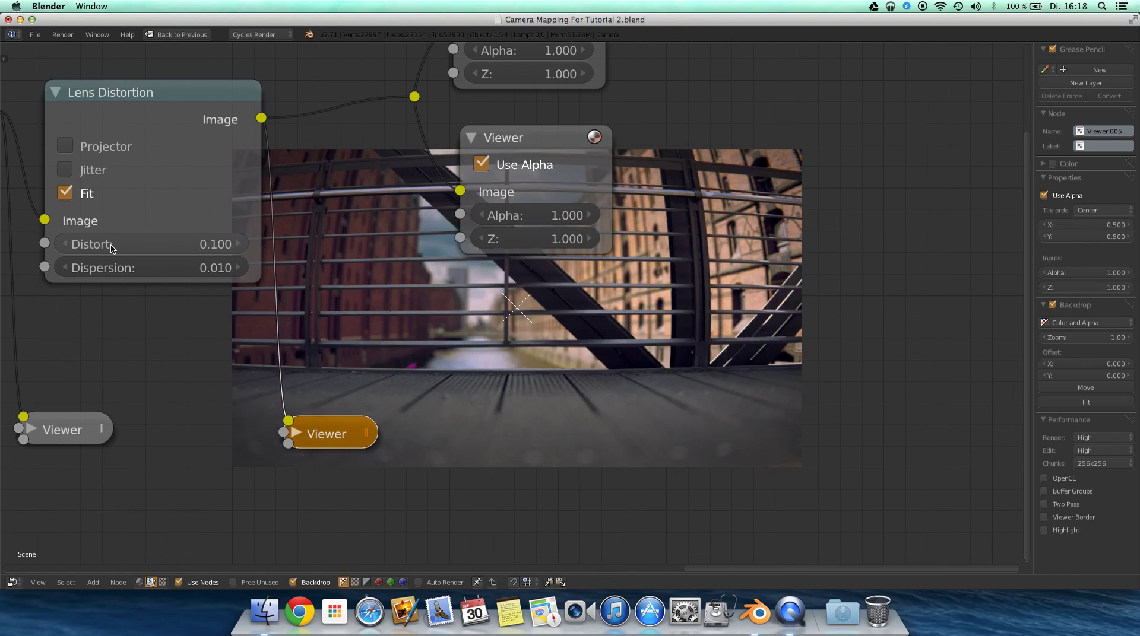
{"action": "middle_click_drag", "start_coordinate": [559, 352], "coordinate": [428, 180]}
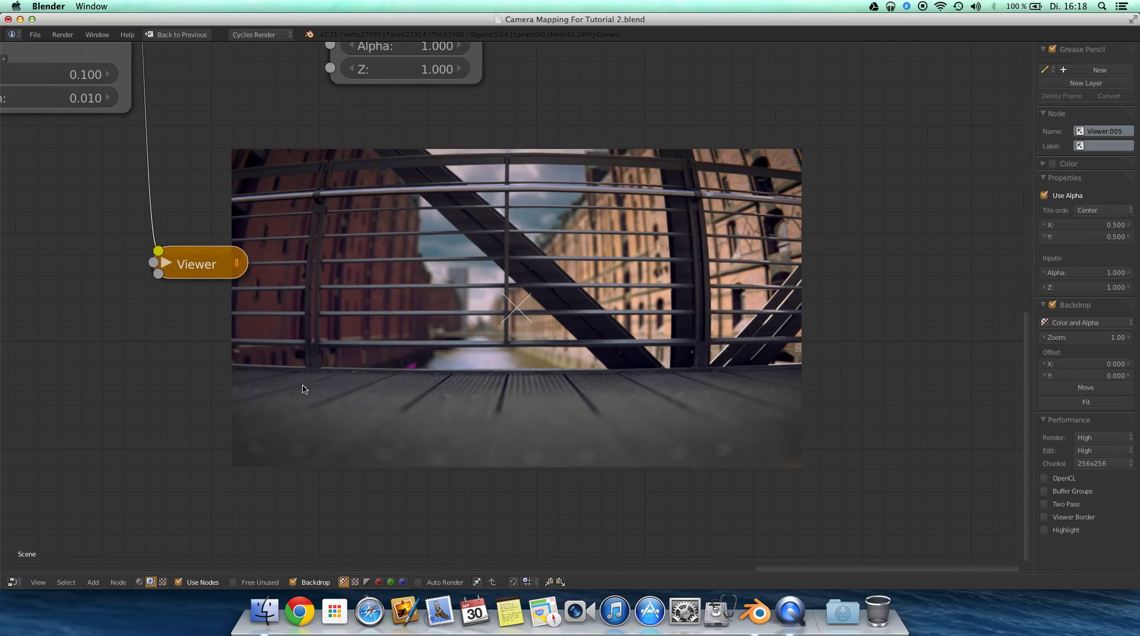
{"action": "middle_click_drag", "start_coordinate": [356, 306], "coordinate": [586, 484]}
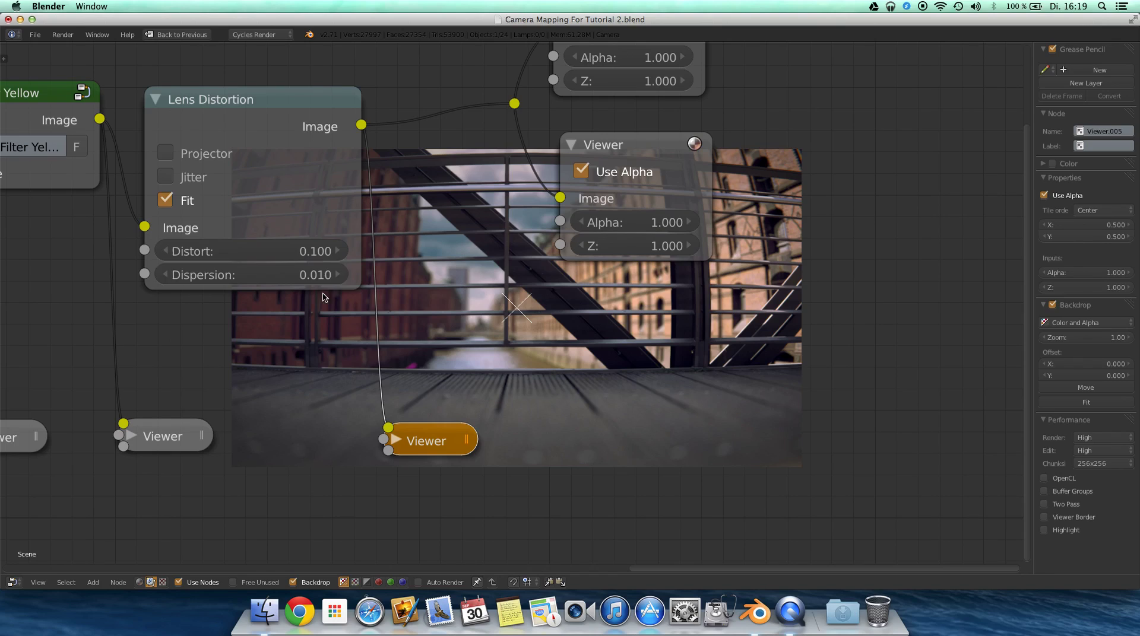
- Set the Lens Distortion node's Distort value back to 0.01
{"action": "left_click", "coordinate": [254, 245]}
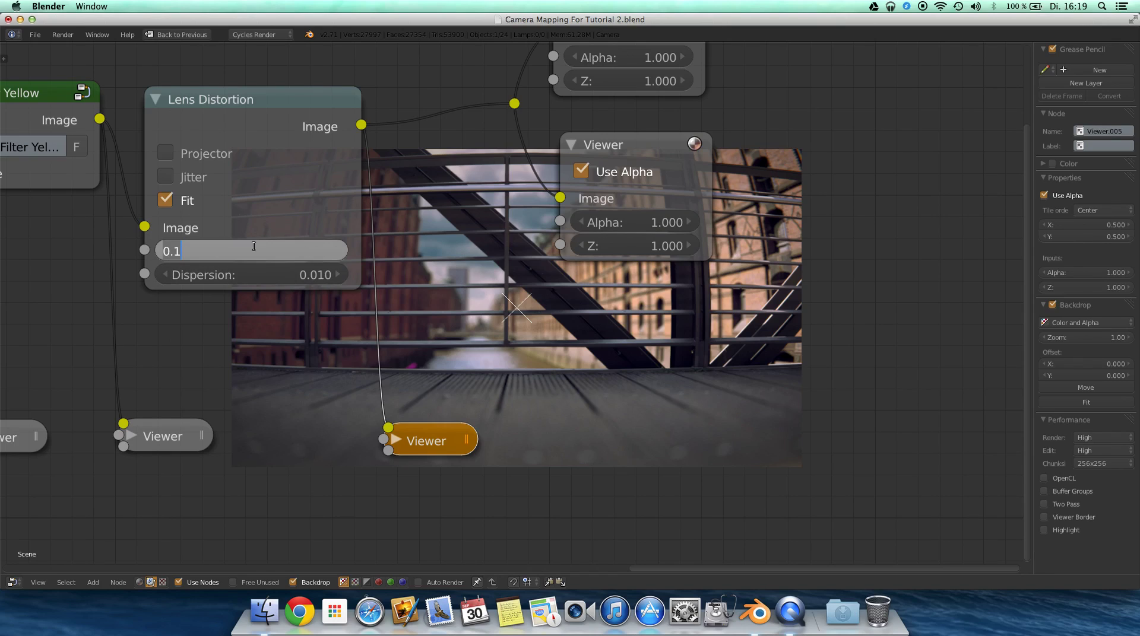
{"action": "key", "text": "BackSpace"}
{"action": "key", "text": "BackSpace"}
{"action": "key", "text": "BackSpace"}
{"action": "type", "text": "0.01"}
{"action": "key", "text": "Return"}
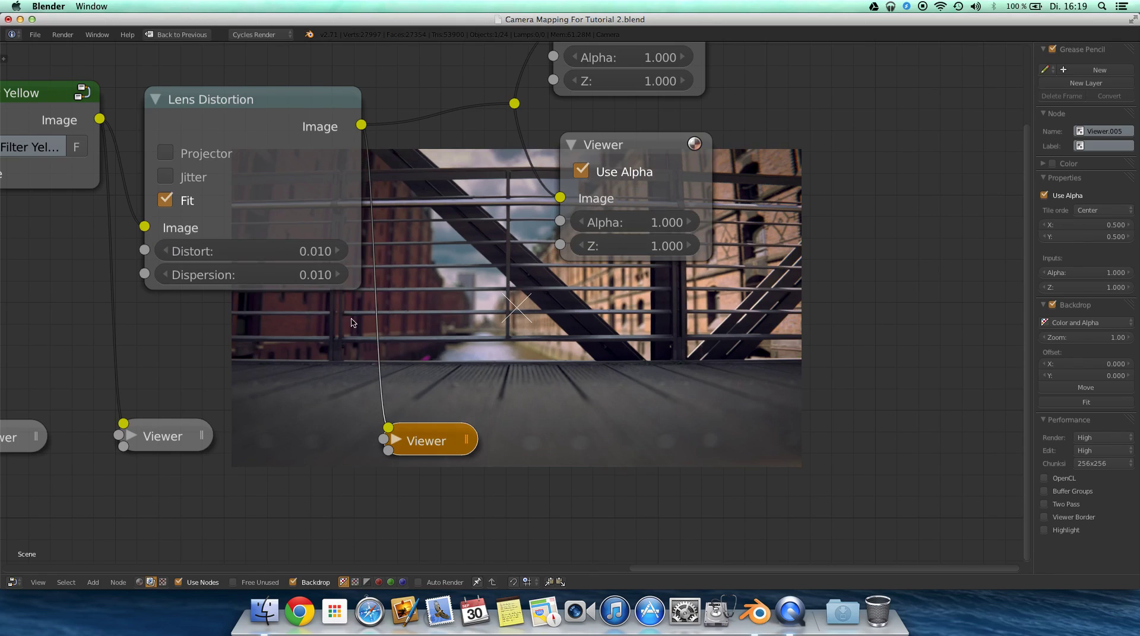
- Try a Dispersion of 0.910 on the Lens Distortion node and set it back to 0.01
{"action": "left_click_drag", "start_coordinate": [290, 275], "coordinate": [333, 274]}
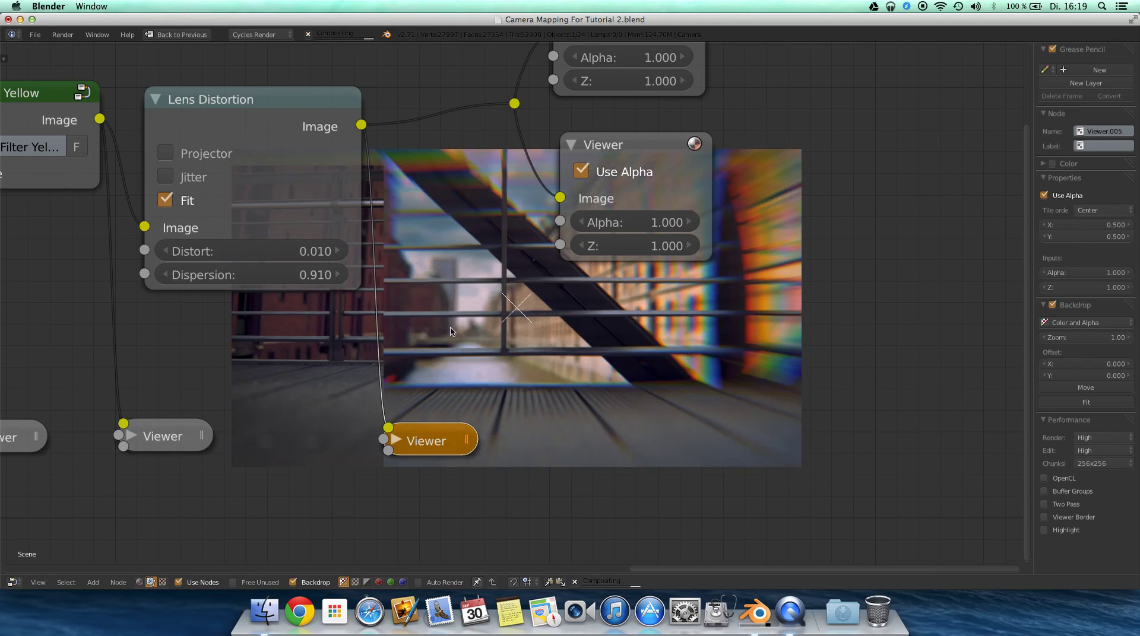
{"action": "middle_click_drag", "start_coordinate": [450, 332], "coordinate": [374, 289]}
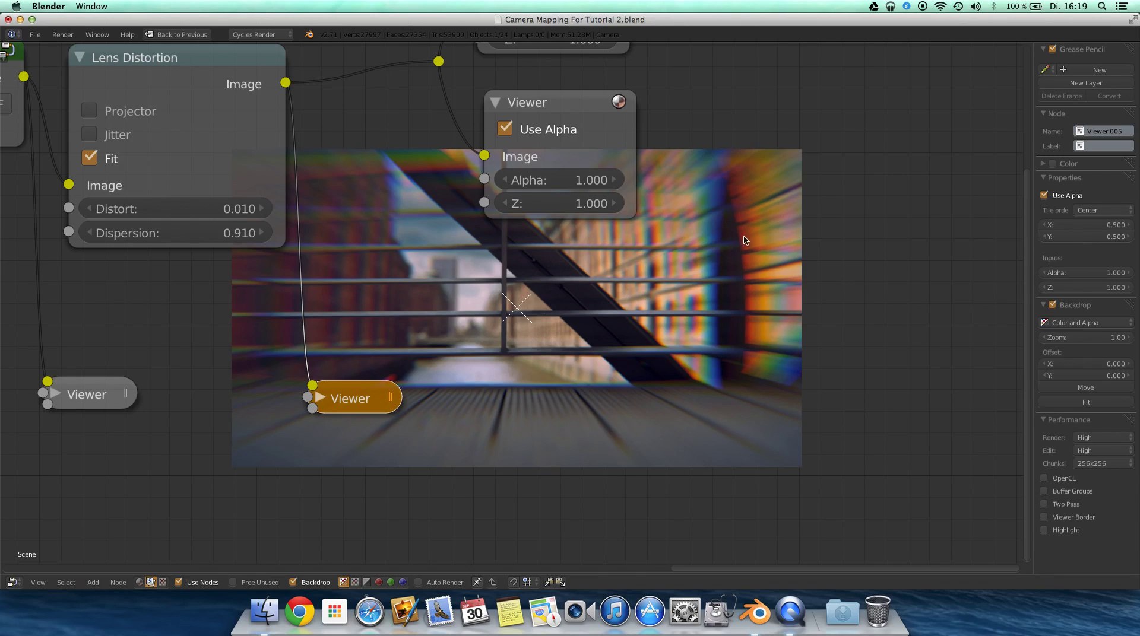
{"action": "left_click", "coordinate": [147, 233]}
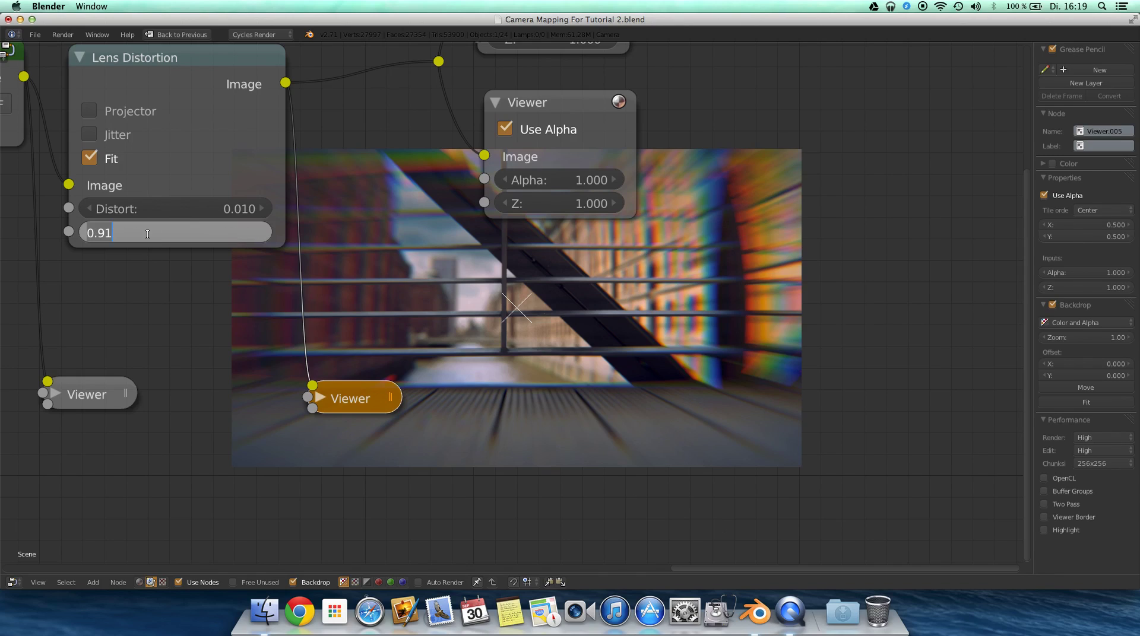
{"action": "type", "text": ".01"}
{"action": "key", "text": "Return"}
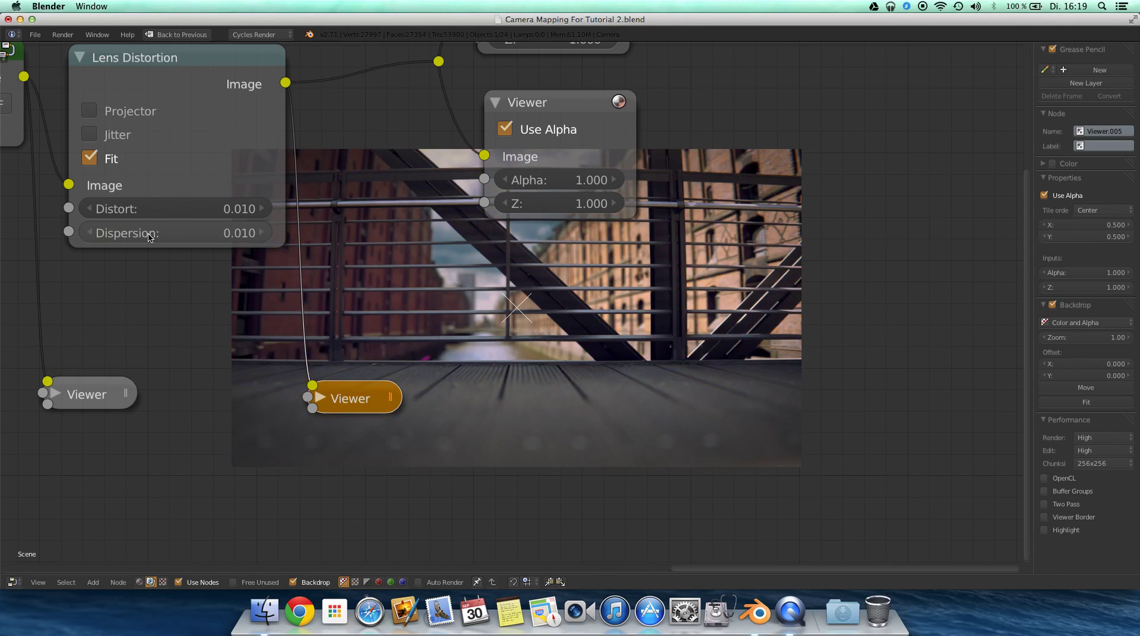
- Examine the complete compositing node tree from Render Layers through Lens Distortion to the Composite and Viewer nodes
{"action": "scroll", "coordinate": [574, 300], "scroll_direction": "down", "scroll_amount": 1}
{"action": "scroll", "coordinate": [573, 300], "scroll_direction": "down", "scroll_amount": 2}
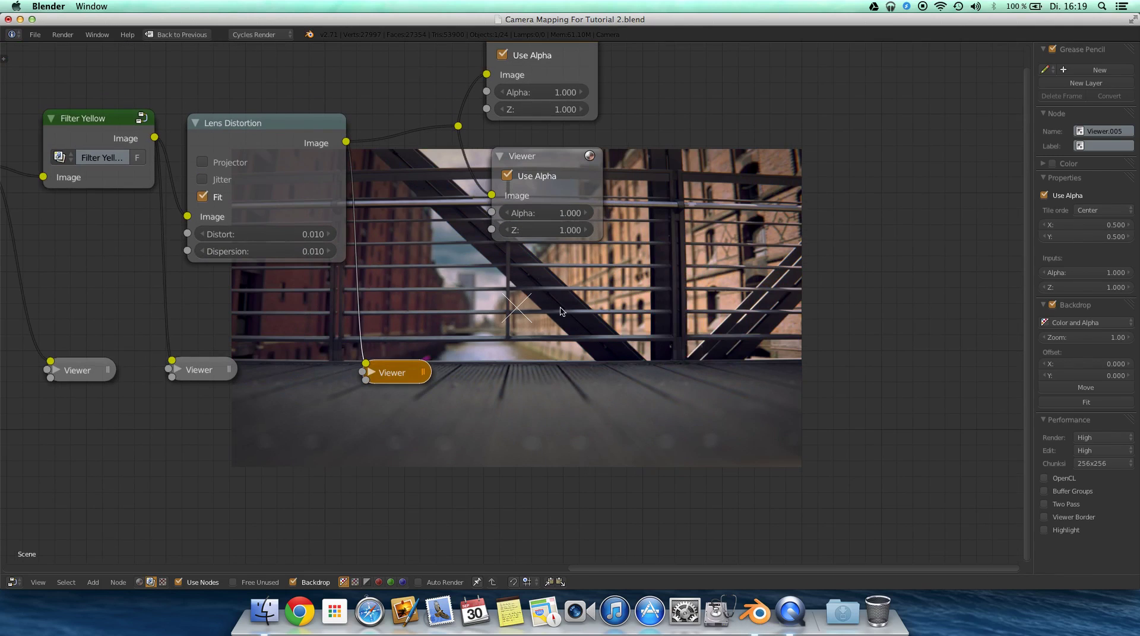
{"action": "scroll", "coordinate": [482, 332], "scroll_direction": "down", "scroll_amount": 1}
{"action": "scroll", "coordinate": [482, 332], "scroll_direction": "down", "scroll_amount": 1}
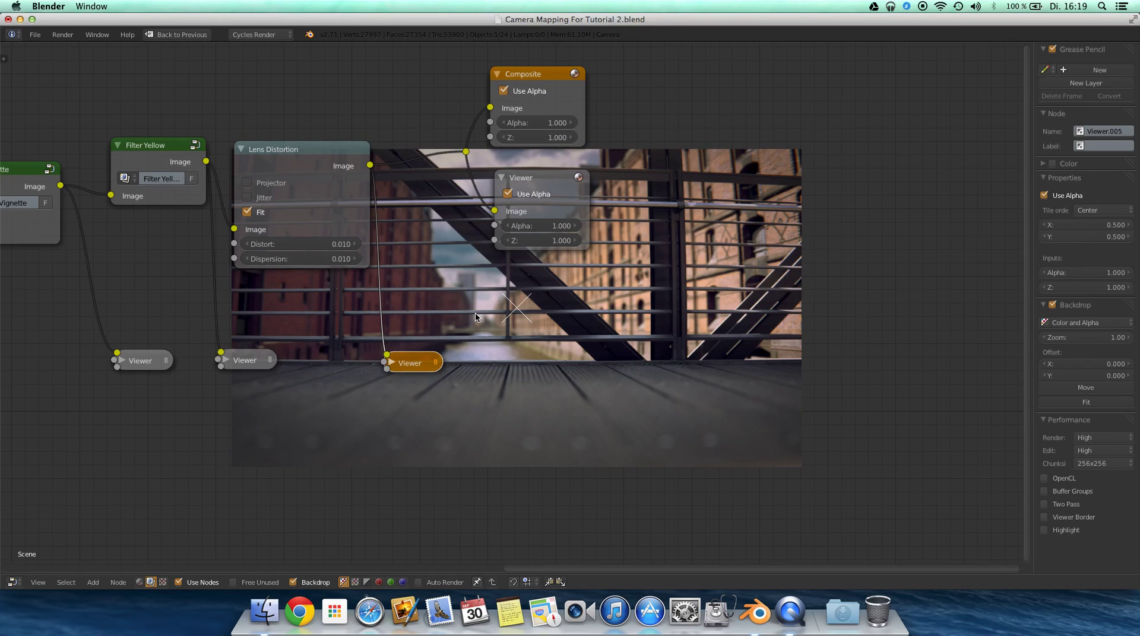
{"action": "scroll", "coordinate": [475, 312], "scroll_direction": "down", "scroll_amount": 1}
{"action": "middle_click_drag", "start_coordinate": [475, 312], "coordinate": [490, 377]}
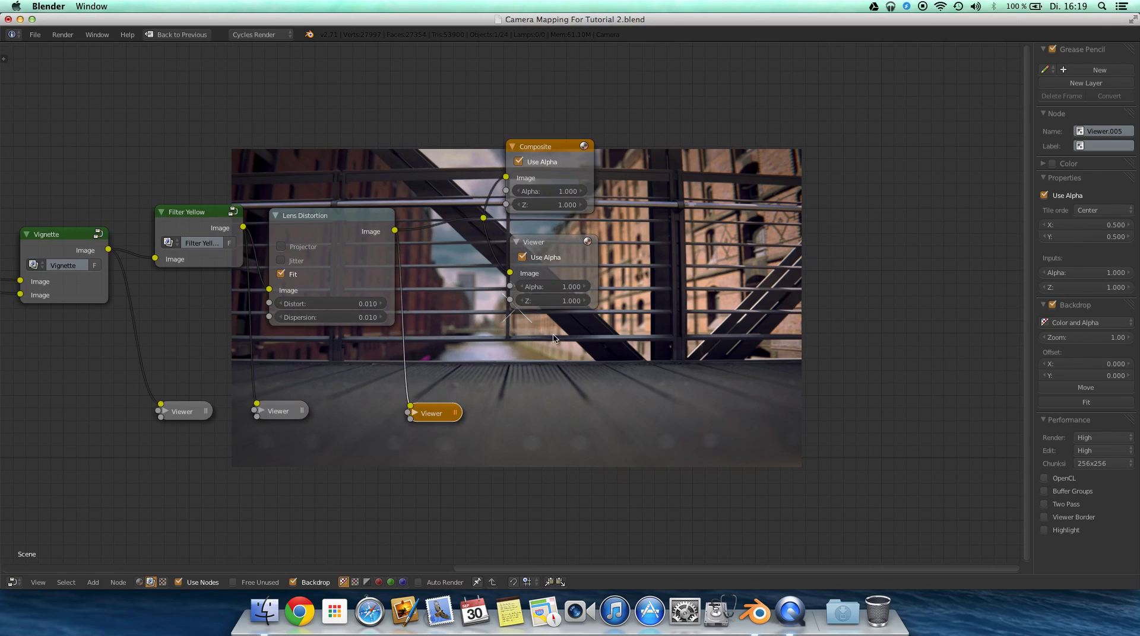
{"action": "middle_click_drag", "start_coordinate": [594, 332], "coordinate": [639, 371], "text": "ctrl"}
{"action": "scroll", "coordinate": [640, 374], "scroll_direction": "up", "scroll_amount": 3}
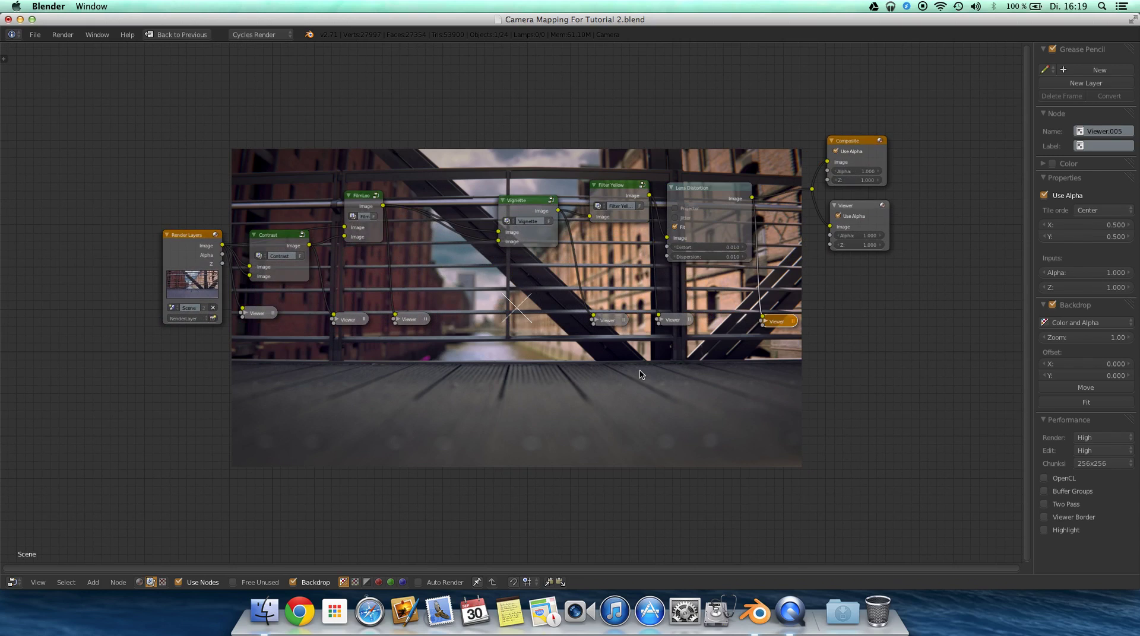
{"action": "middle_click_drag", "start_coordinate": [640, 374], "coordinate": [638, 375]}
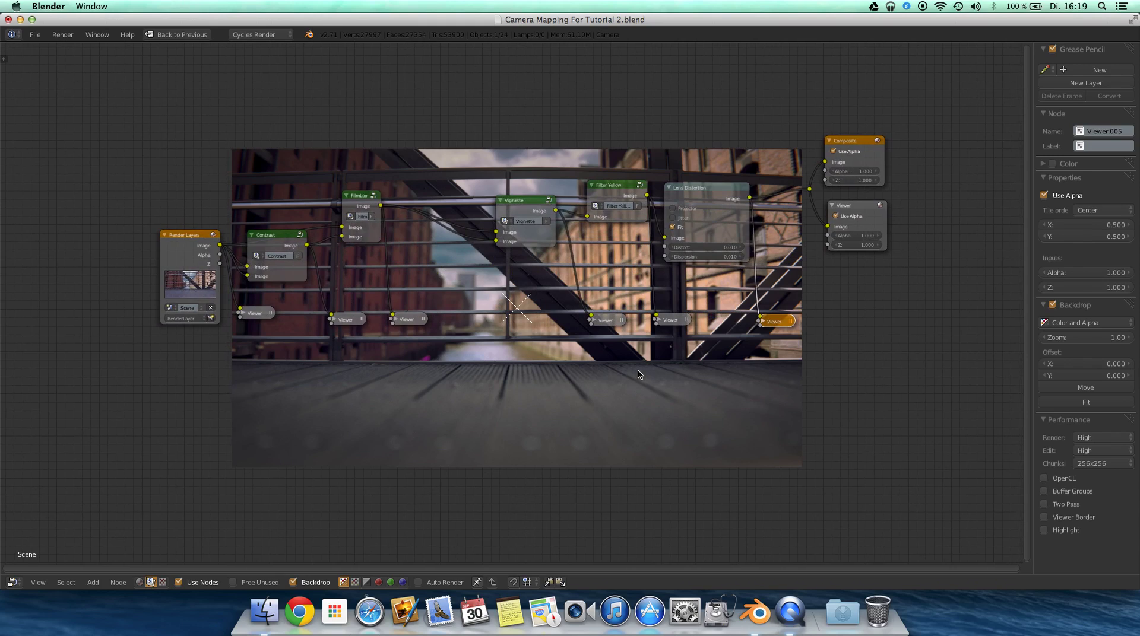
{"action": "left_click", "coordinate": [545, 339]}
{"action": "left_click_drag", "start_coordinate": [516, 371], "coordinate": [779, 164]}
{"action": "key", "text": "g"}
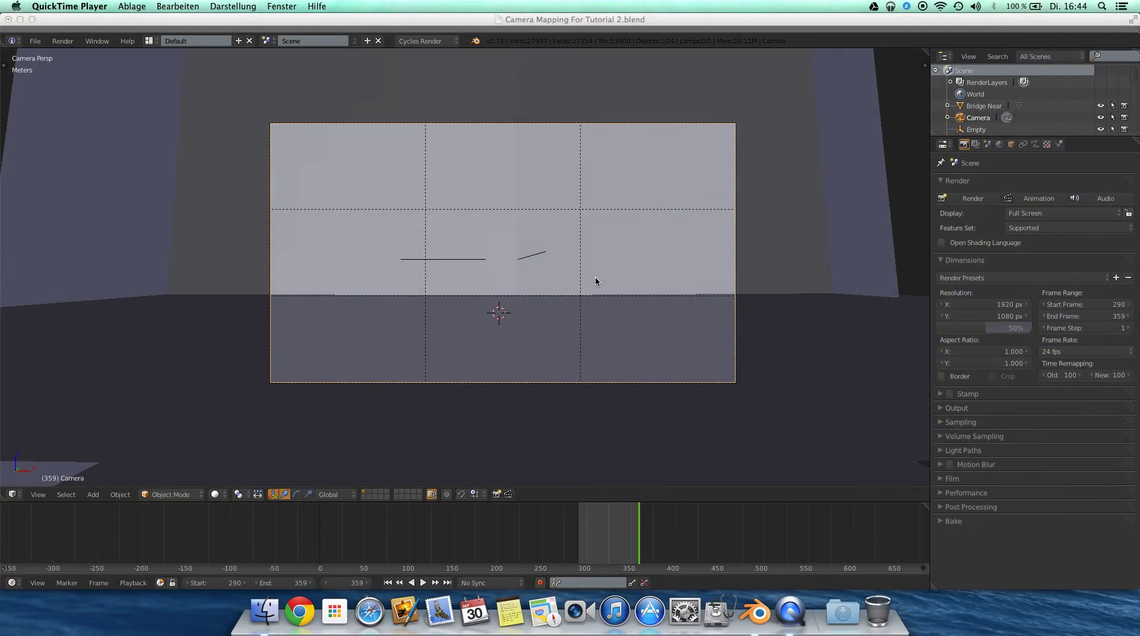
- Set the render resolution width to 2560 px and the resolution scale to 100%
{"action": "left_click", "coordinate": [984, 307]}
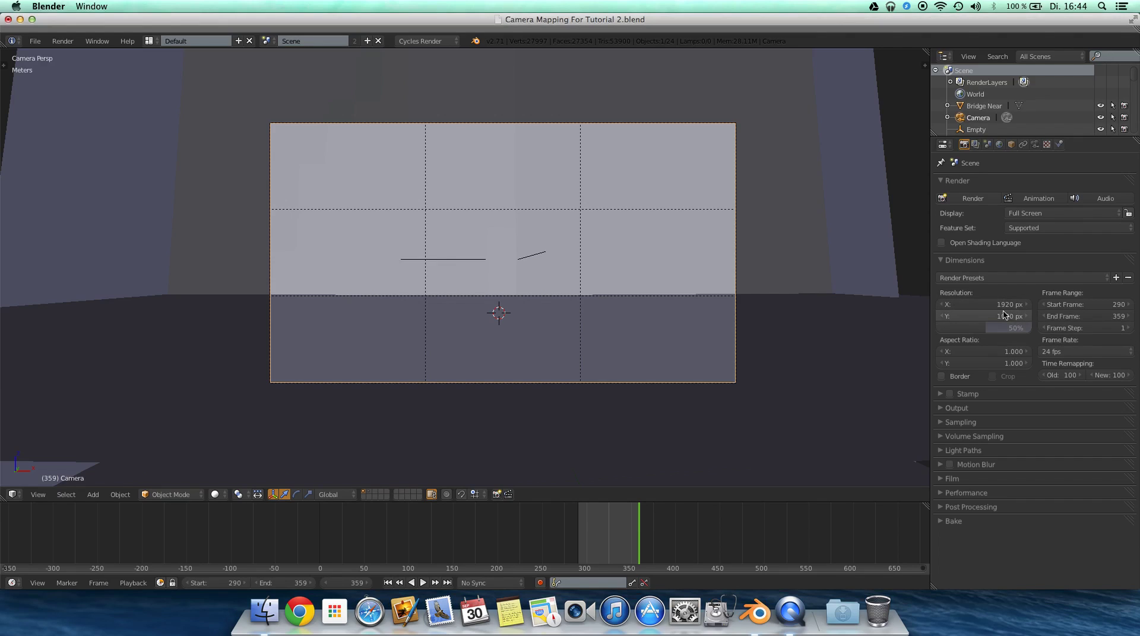
{"action": "left_click", "coordinate": [1002, 305]}
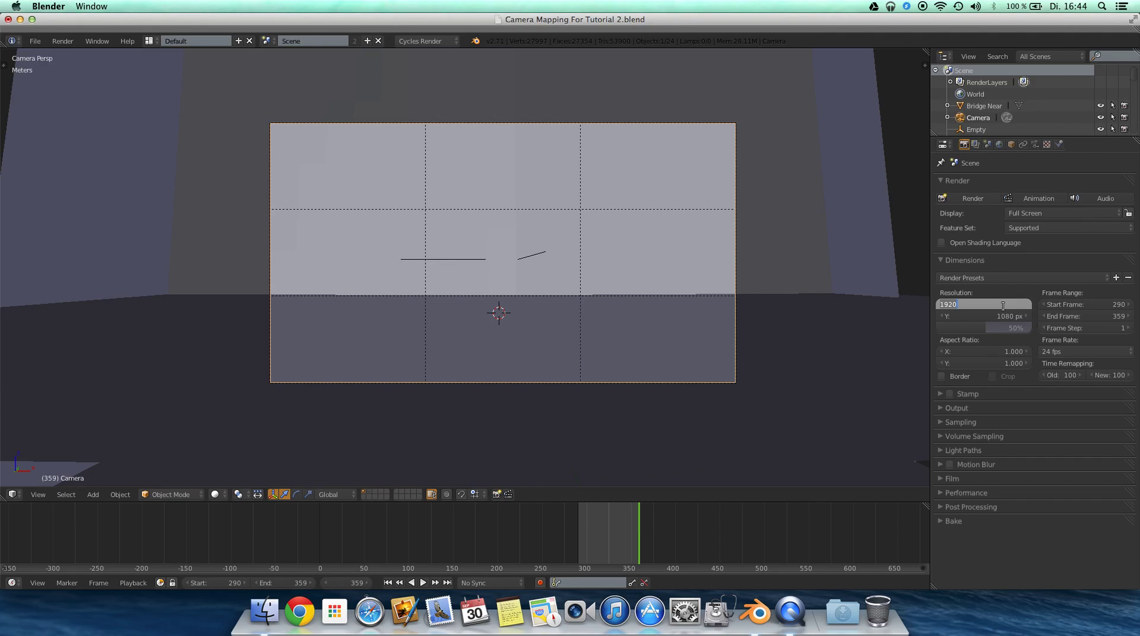
{"action": "type", "text": "2560"}
{"action": "key", "text": "Return"}
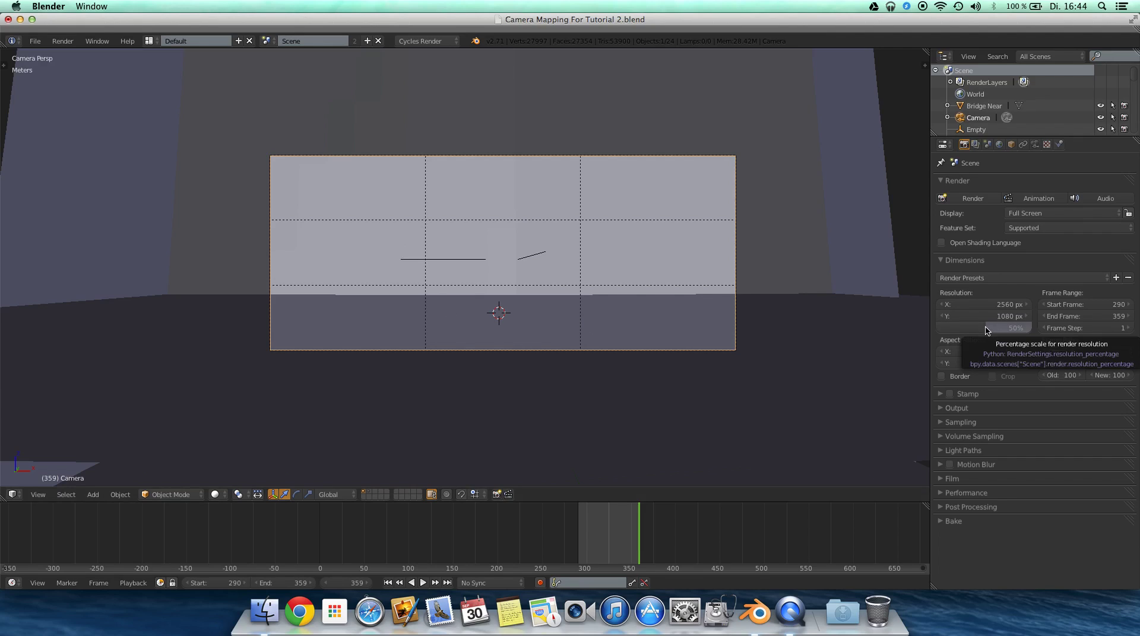
{"action": "left_click", "coordinate": [962, 261]}
{"action": "left_click", "coordinate": [963, 260]}
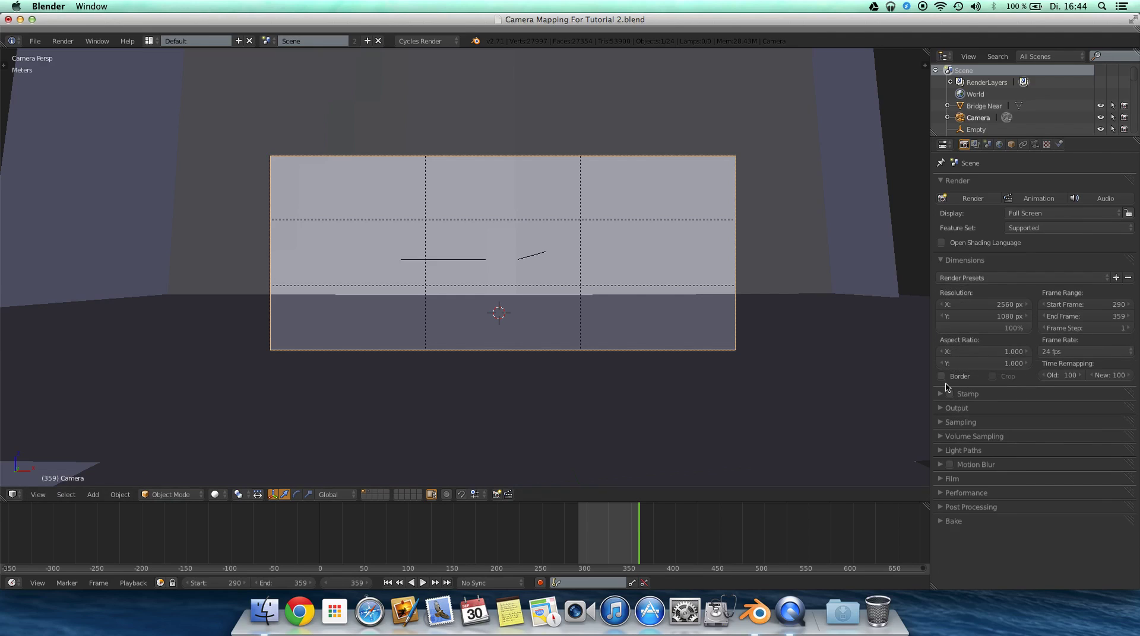
{"action": "left_click", "coordinate": [967, 261]}
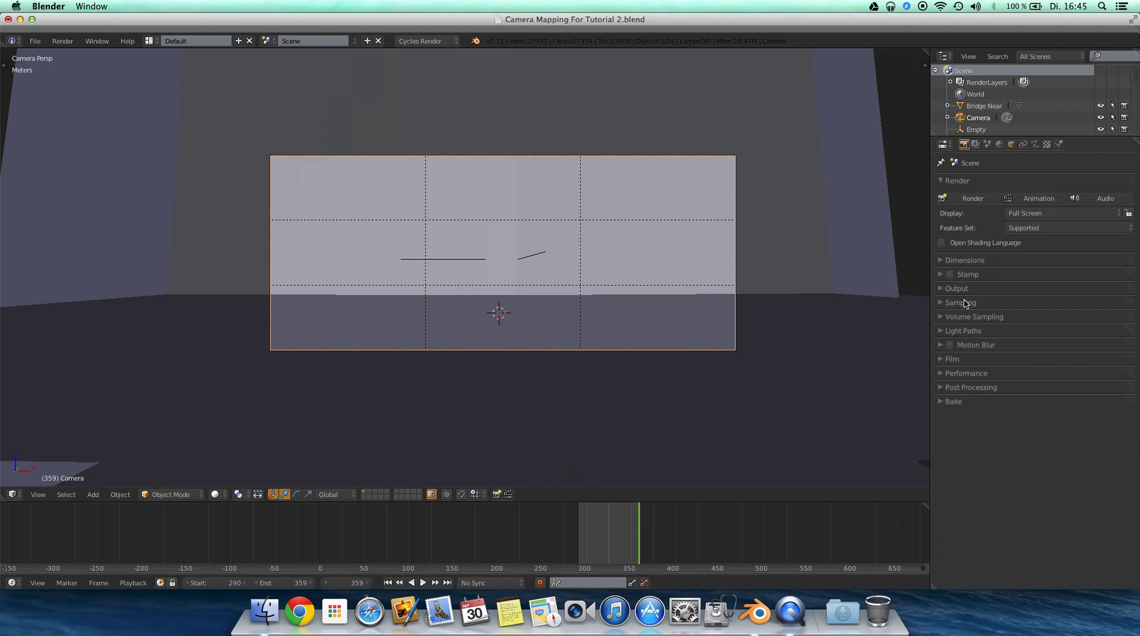
- Browse for the render output location, create a folder named Renders on the Desktop and open it
{"action": "left_click", "coordinate": [961, 290]}
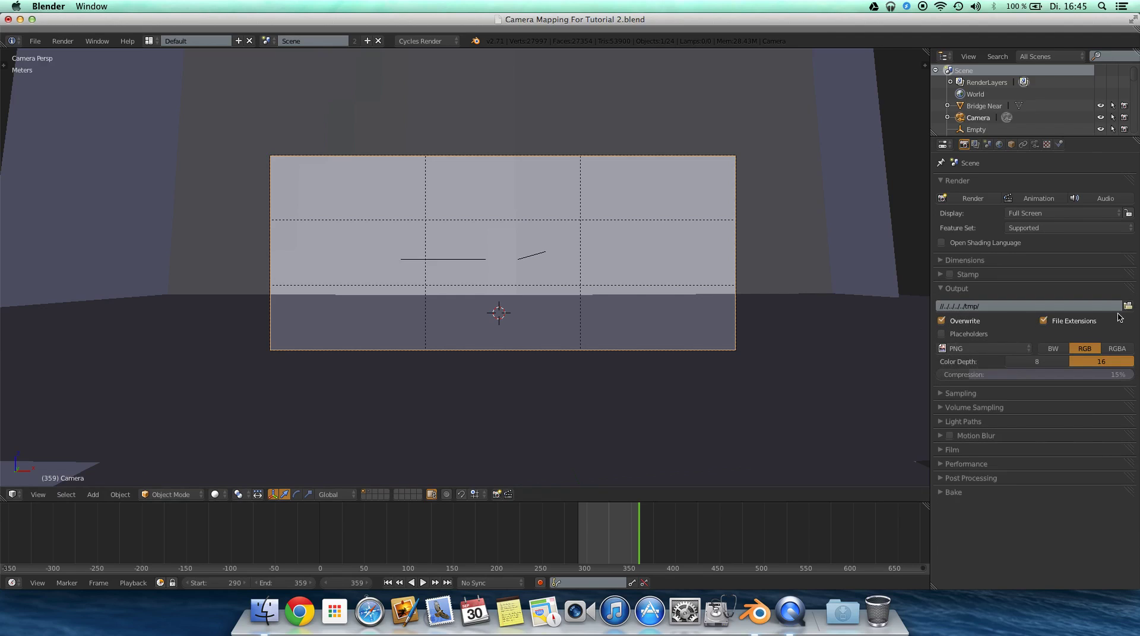
{"action": "left_click", "coordinate": [1127, 306]}
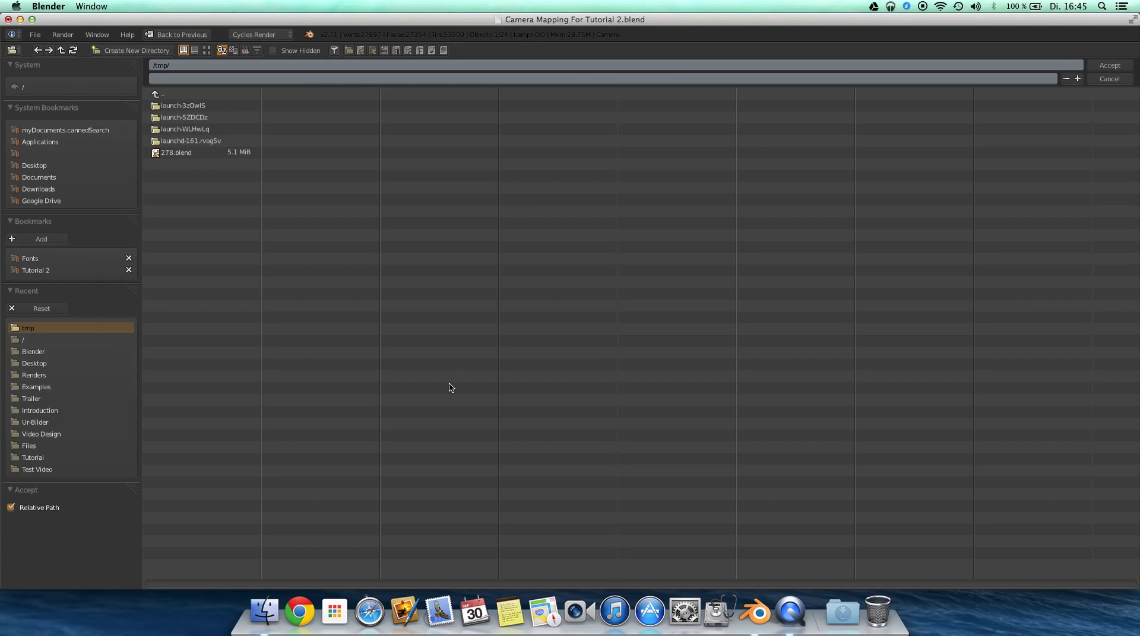
{"action": "left_click", "coordinate": [67, 167]}
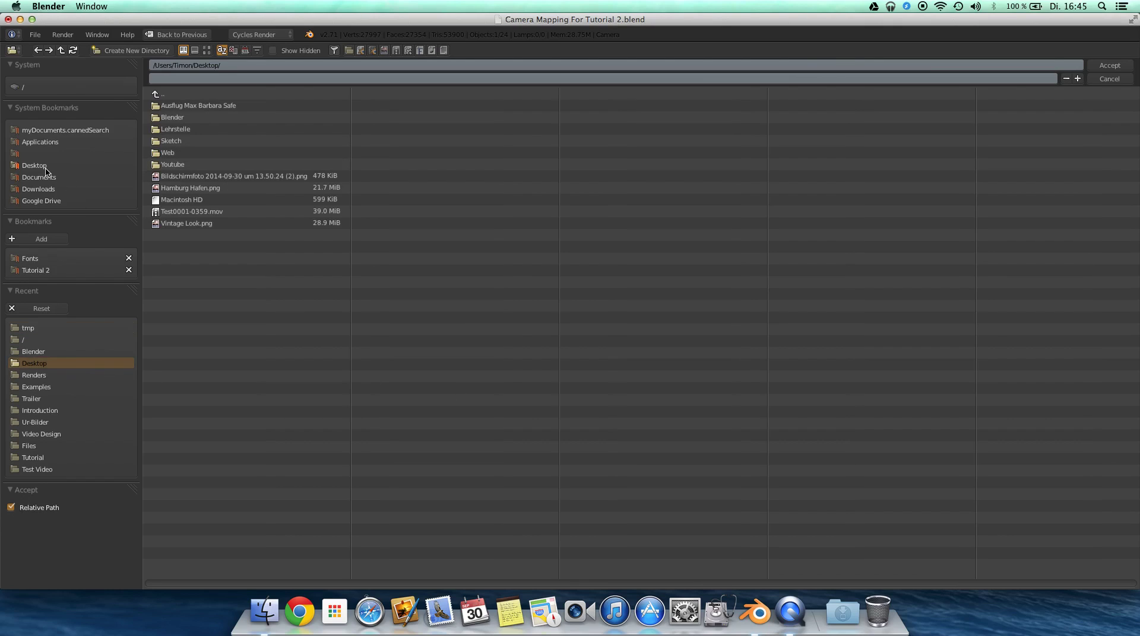
{"action": "left_click", "coordinate": [124, 50]}
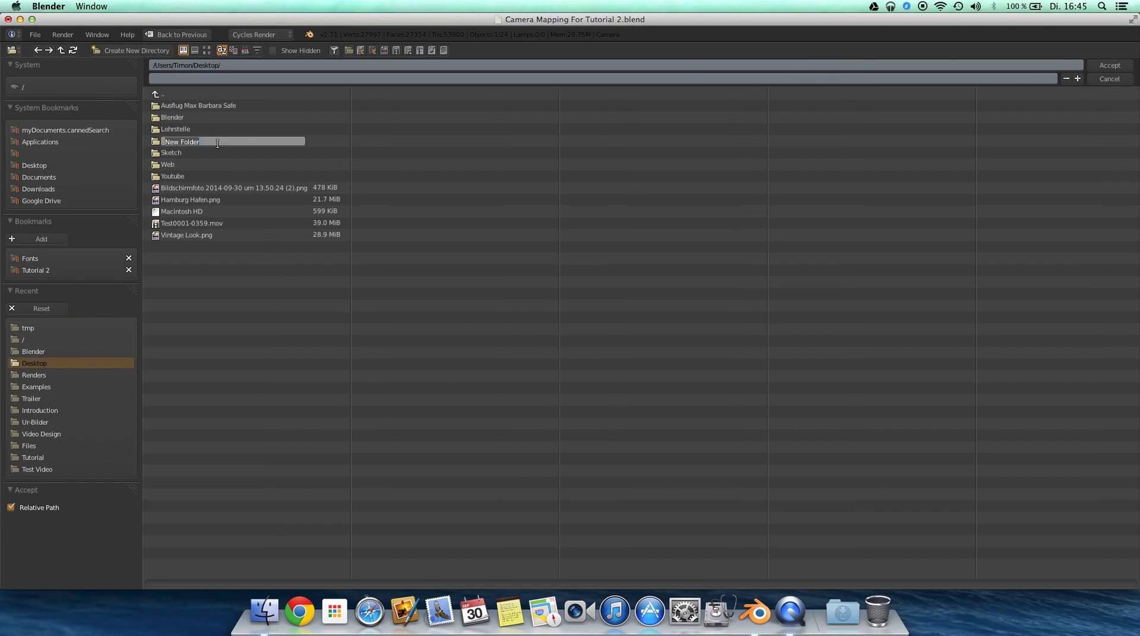
{"action": "type", "text": "Renders"}
{"action": "key", "text": "Return"}
{"action": "left_click", "coordinate": [219, 144]}
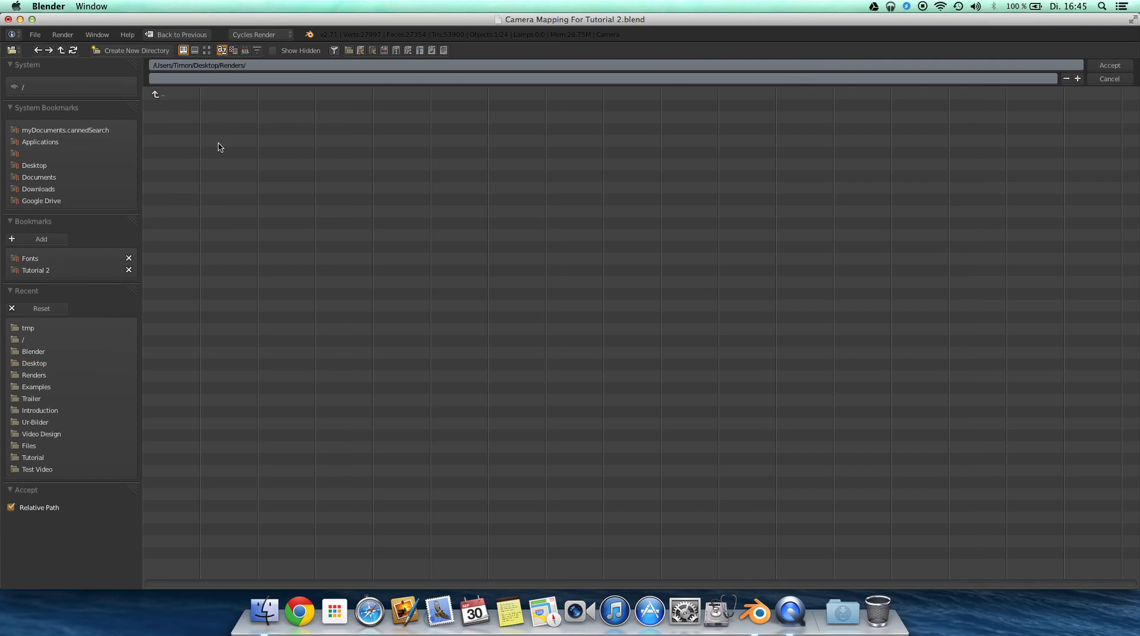
- Set the output file name prefix to Img_ and accept the Renders folder as output path
{"action": "left_click", "coordinate": [229, 80]}
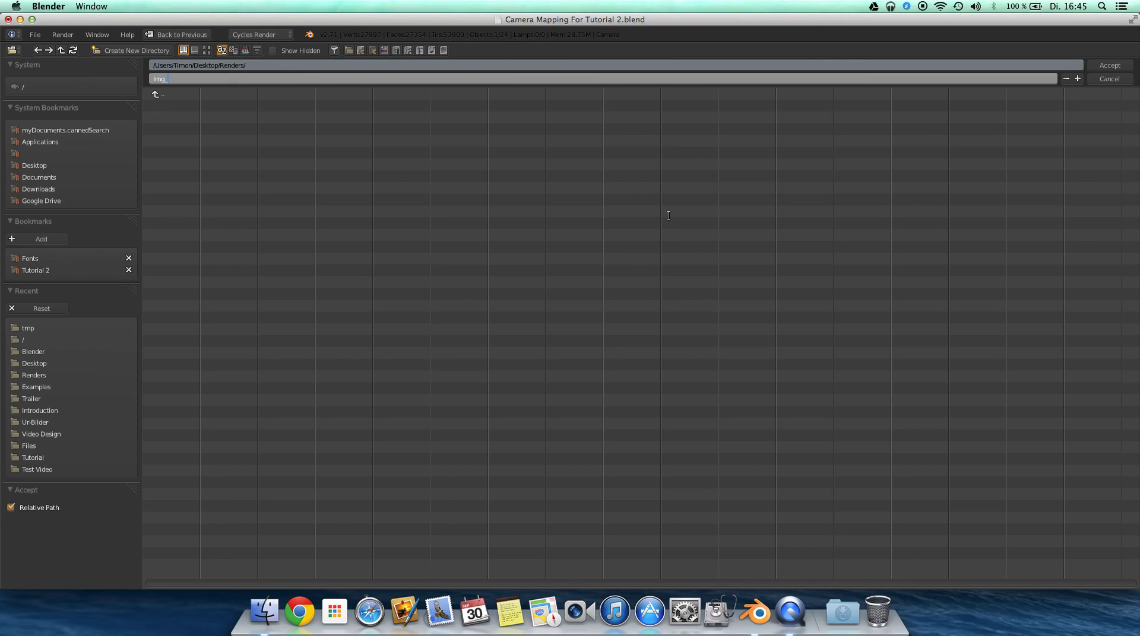
{"action": "type", "text": "Img"}
{"action": "left_click", "coordinate": [180, 77]}
{"action": "left_click_drag", "start_coordinate": [178, 77], "coordinate": [145, 78]}
{"action": "left_click", "coordinate": [171, 78]}
{"action": "type", "text": "_"}
{"action": "left_click", "coordinate": [1108, 65]}
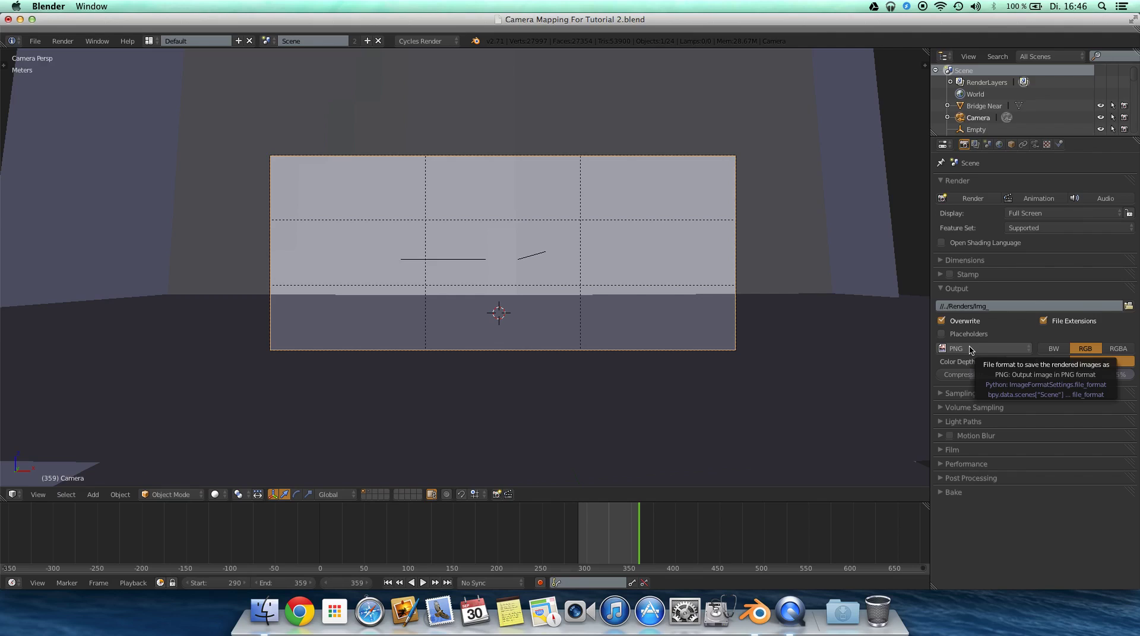
- Review the available image and movie output formats, keeping PNG
{"action": "left_click", "coordinate": [970, 350]}
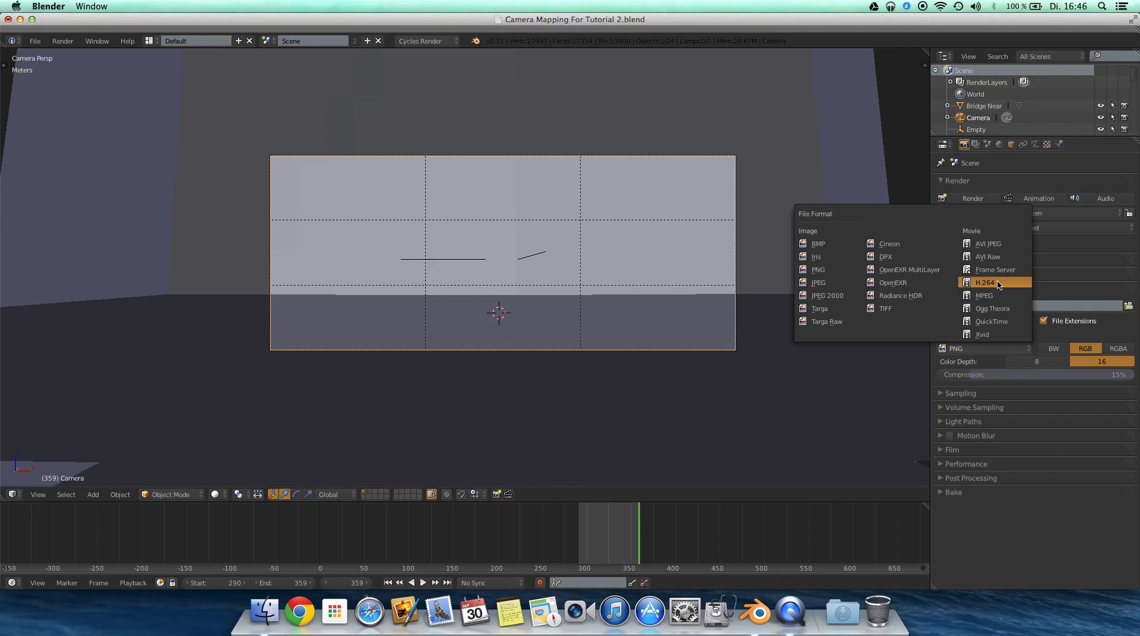
{"action": "left_click", "coordinate": [1044, 295]}
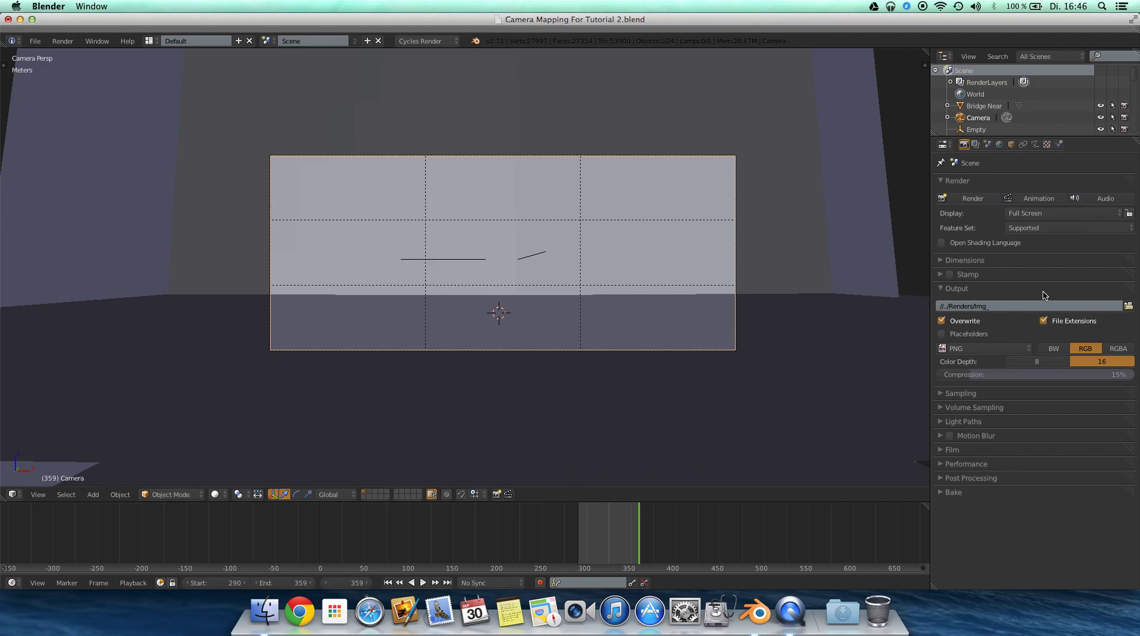
{"action": "left_click", "coordinate": [1001, 349]}
{"action": "left_click", "coordinate": [953, 290]}
- Preview the Cycles render through a render border around the blurred background behind the bridge railing to judge its noise
{"action": "left_click", "coordinate": [956, 303]}
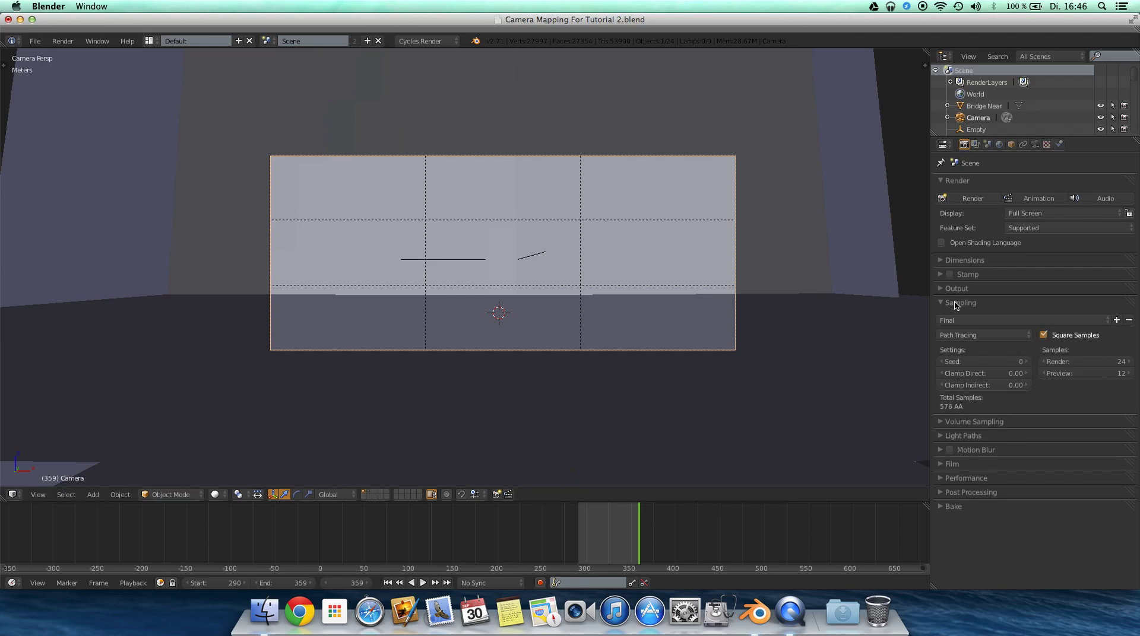
{"action": "left_click", "coordinate": [1007, 336]}
{"action": "left_click", "coordinate": [1008, 342]}
{"action": "key", "text": "shift+z"}
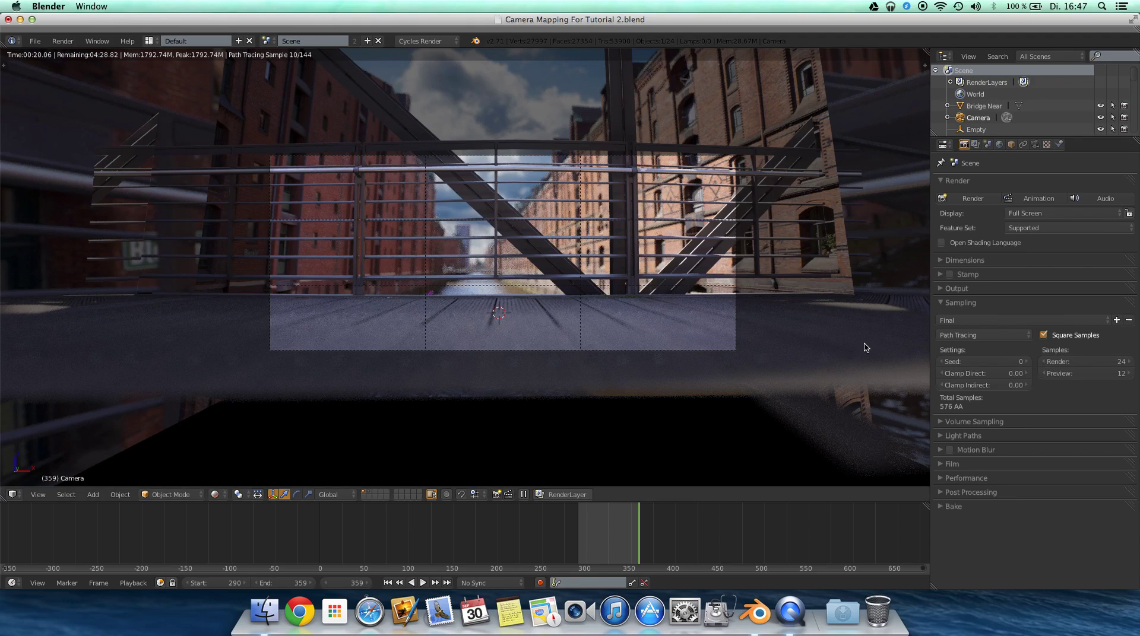
{"action": "scroll", "coordinate": [545, 319], "scroll_direction": "up", "scroll_amount": 4}
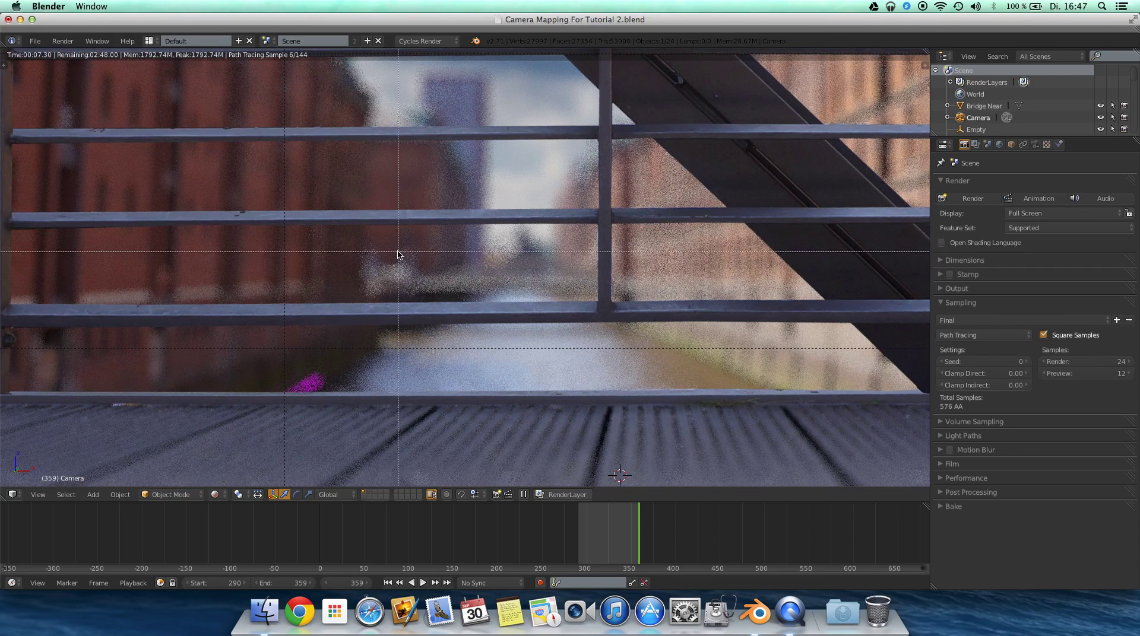
{"action": "key", "text": "ctrl+b"}
{"action": "left_click_drag", "start_coordinate": [337, 191], "coordinate": [500, 329]}
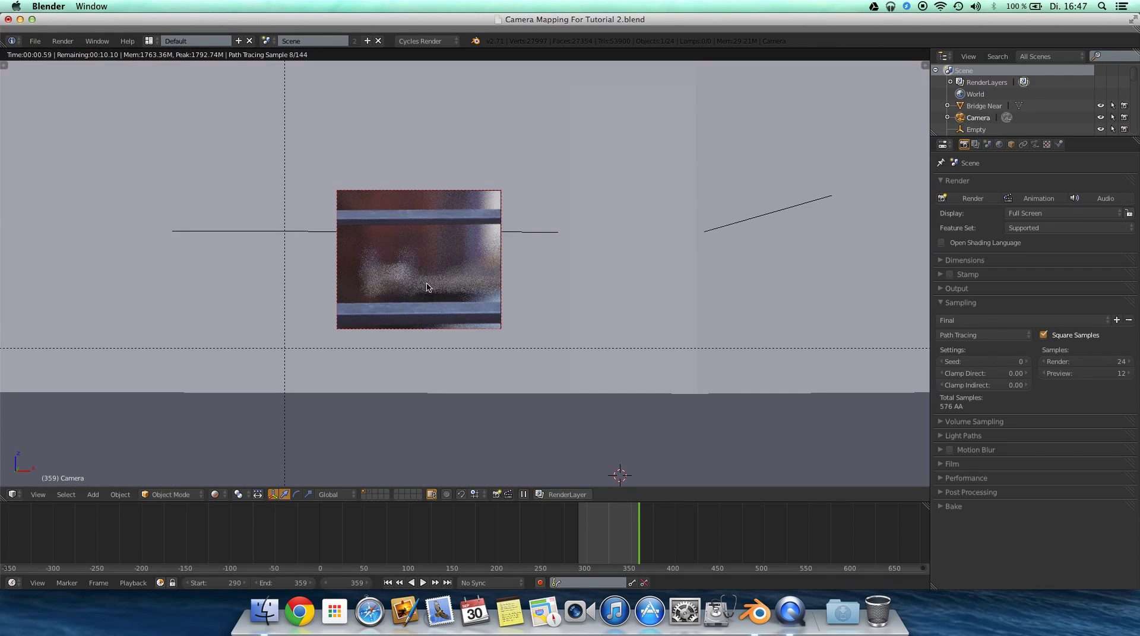
- Set the number of render samples to 15 in the sampling settings
{"action": "left_click", "coordinate": [1101, 360]}
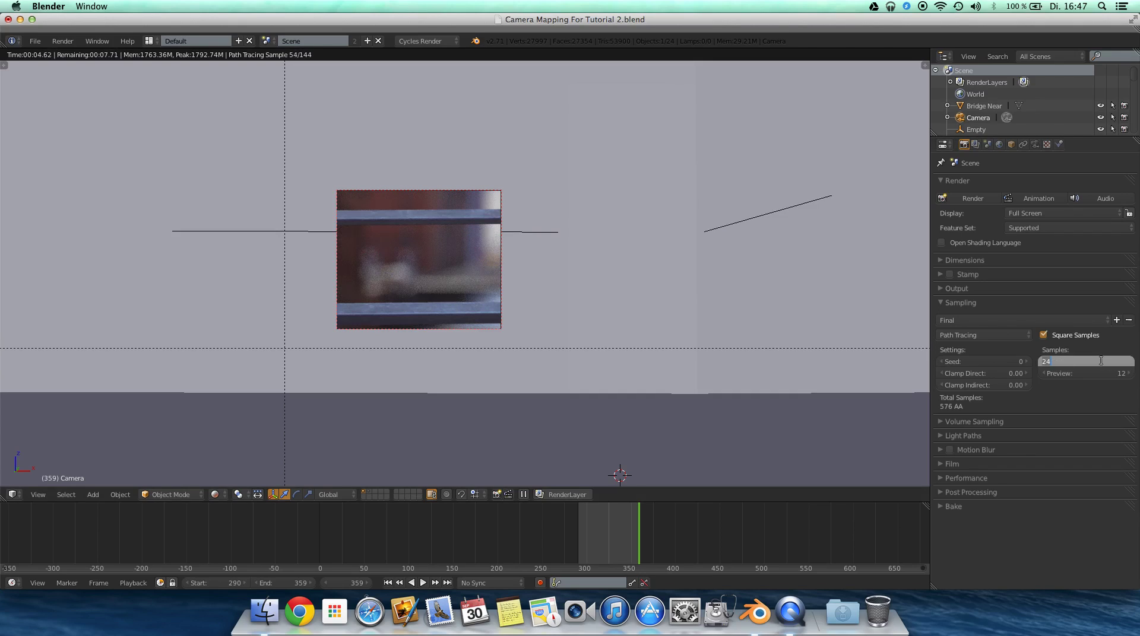
{"action": "key", "text": "Return"}
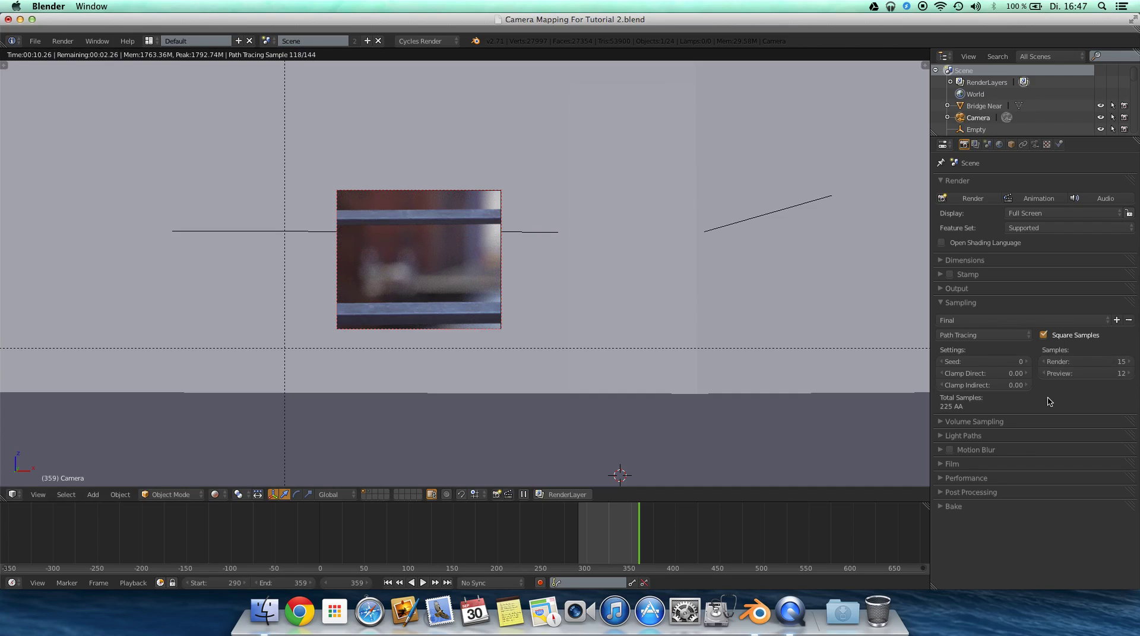
{"action": "left_click", "coordinate": [989, 304]}
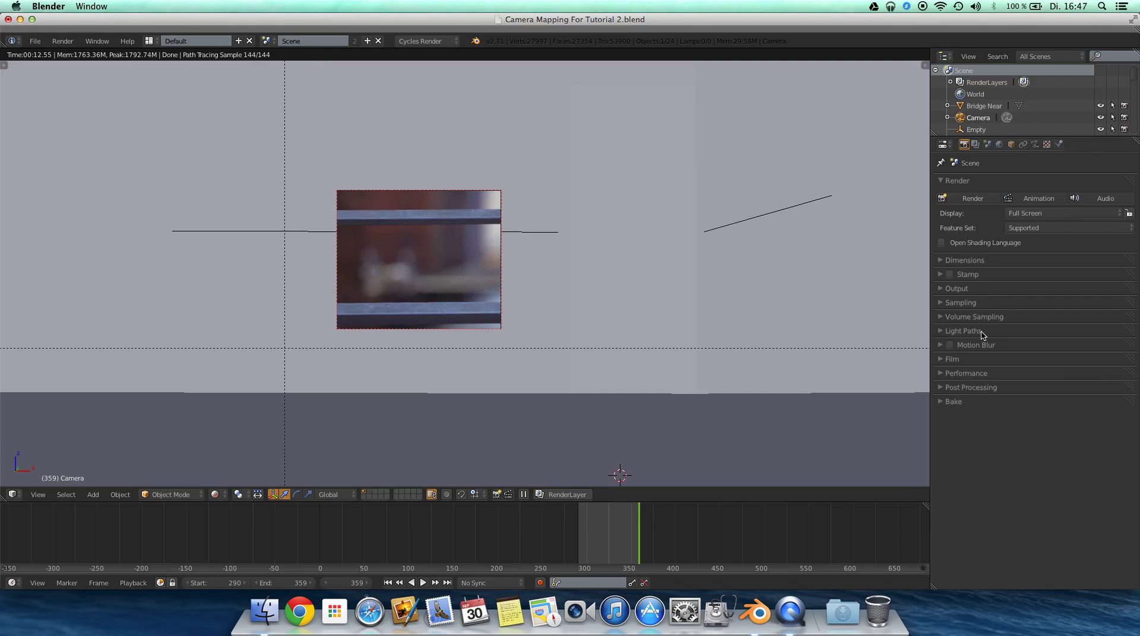
- Set the Light Paths Max, Min, Diffuse, Glossy, Transmission and Volume bounces all to 0
{"action": "left_click", "coordinate": [979, 331]}
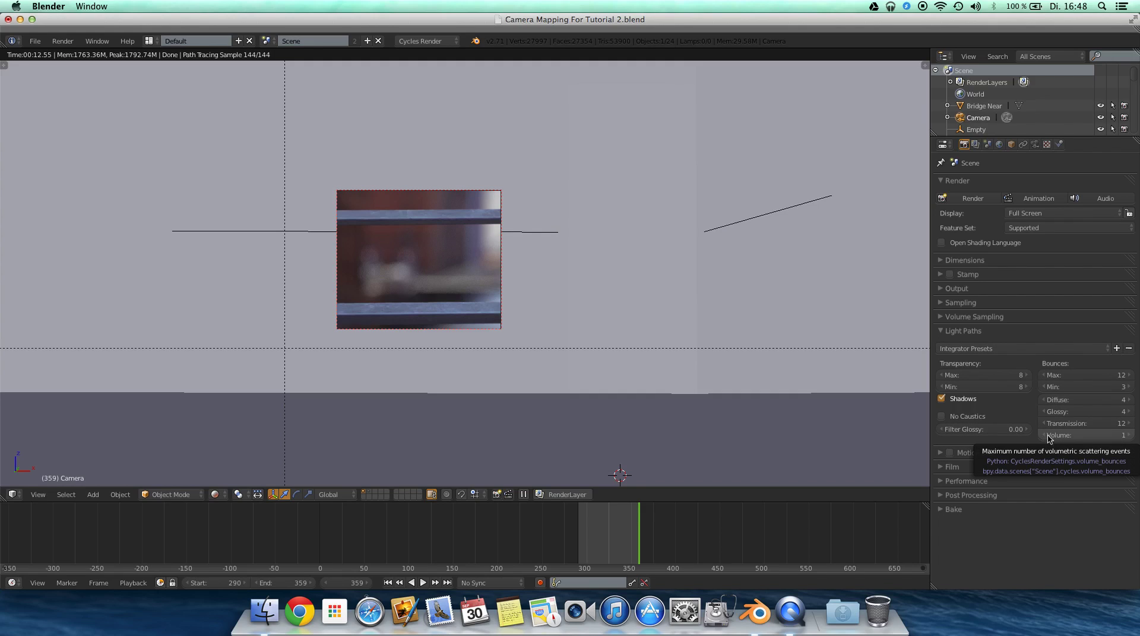
{"action": "key", "text": "BackSpace"}
{"action": "key", "text": "BackSpace"}
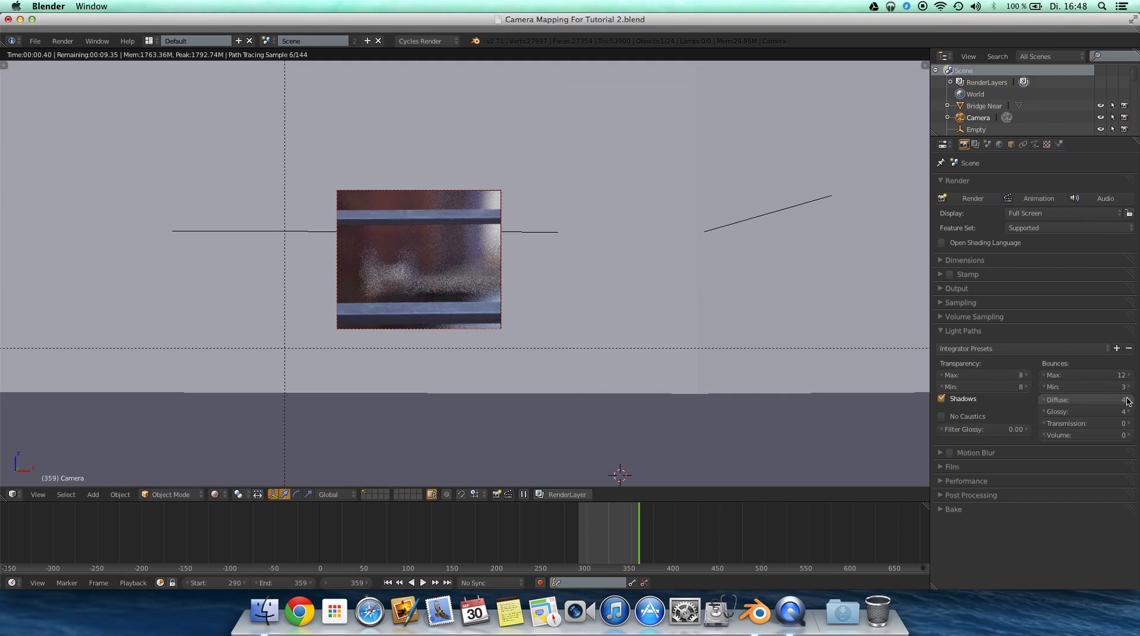
{"action": "key", "text": "BackSpace"}
{"action": "key", "text": "BackSpace"}
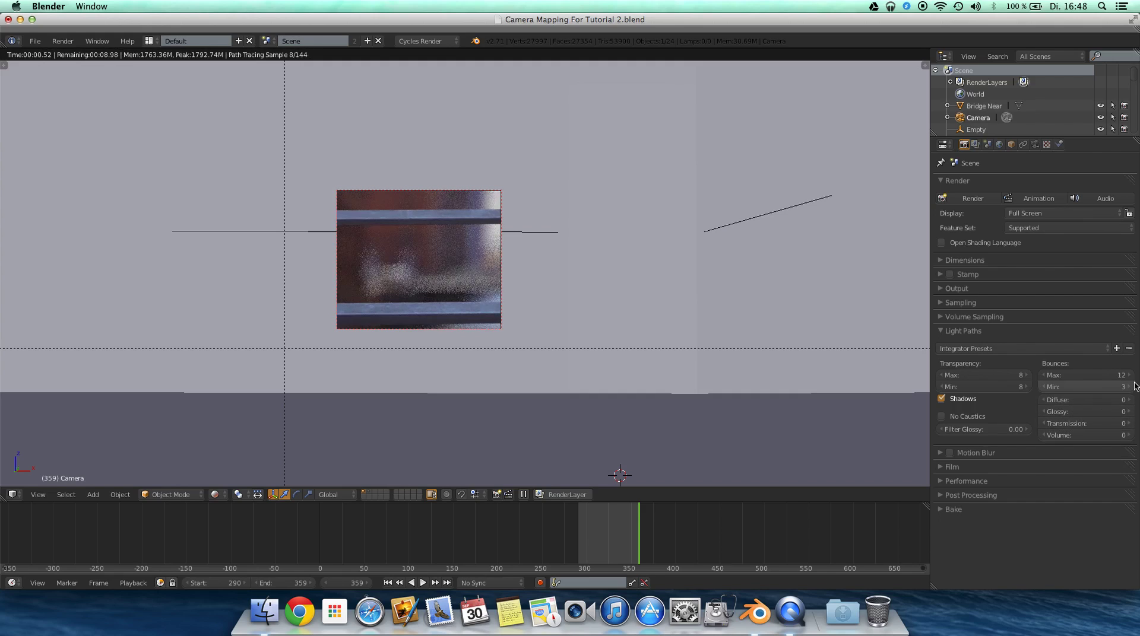
{"action": "key", "text": "BackSpace"}
{"action": "key", "text": "BackSpace"}
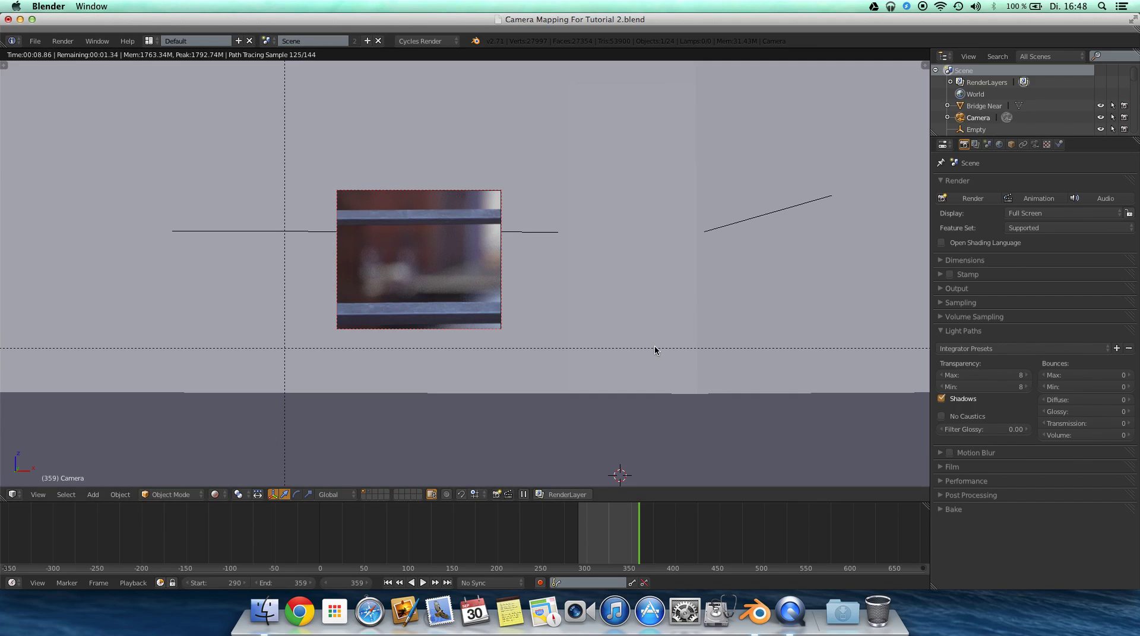
- Clear the render border and set the Light Paths transparency Max to 0
{"action": "scroll", "coordinate": [654, 350], "scroll_direction": "down", "scroll_amount": 5}
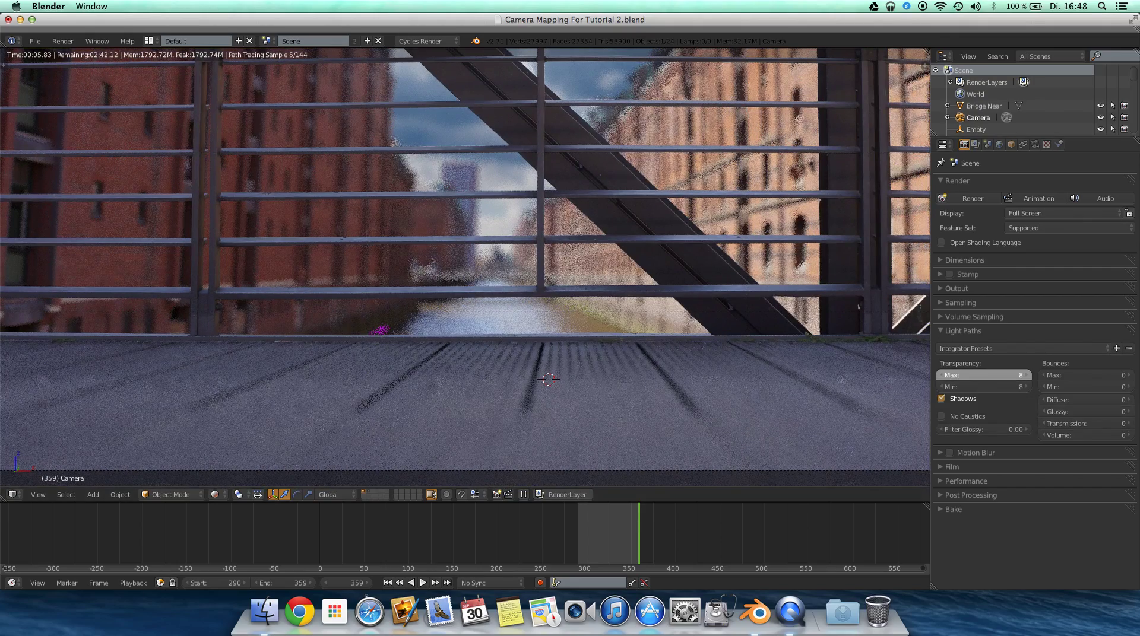
{"action": "left_click", "coordinate": [976, 376]}
{"action": "type", "text": "0"}
{"action": "key", "text": "Return"}
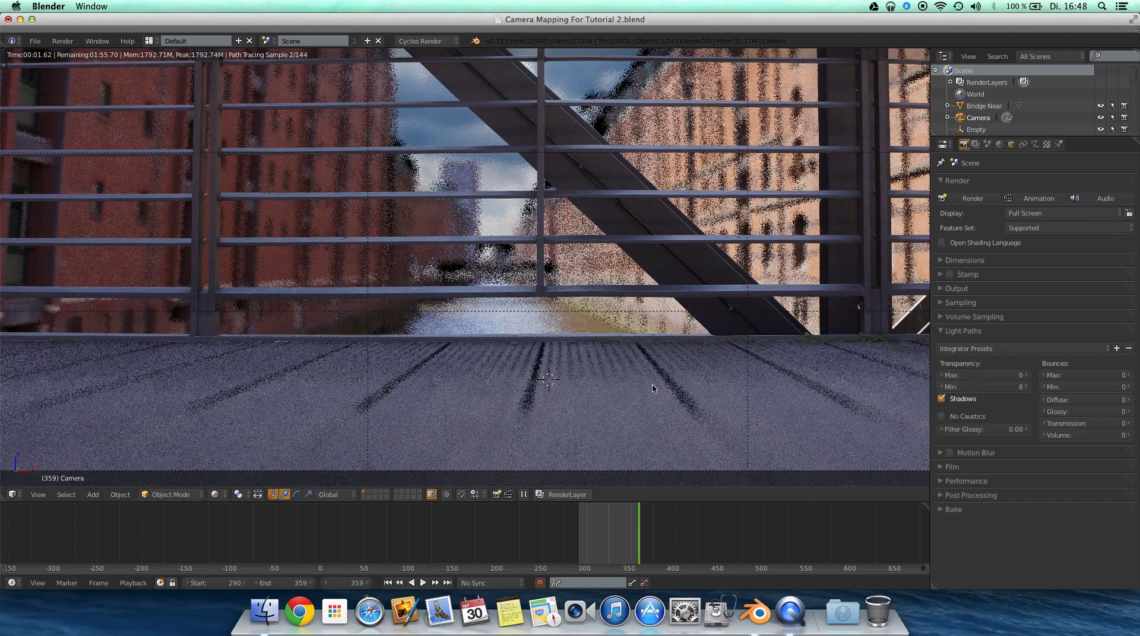
- Examine the rendered canal scene from an angle, from above and from the front, and return to the camera view
{"action": "scroll", "coordinate": [645, 227], "scroll_direction": "up", "scroll_amount": 5}
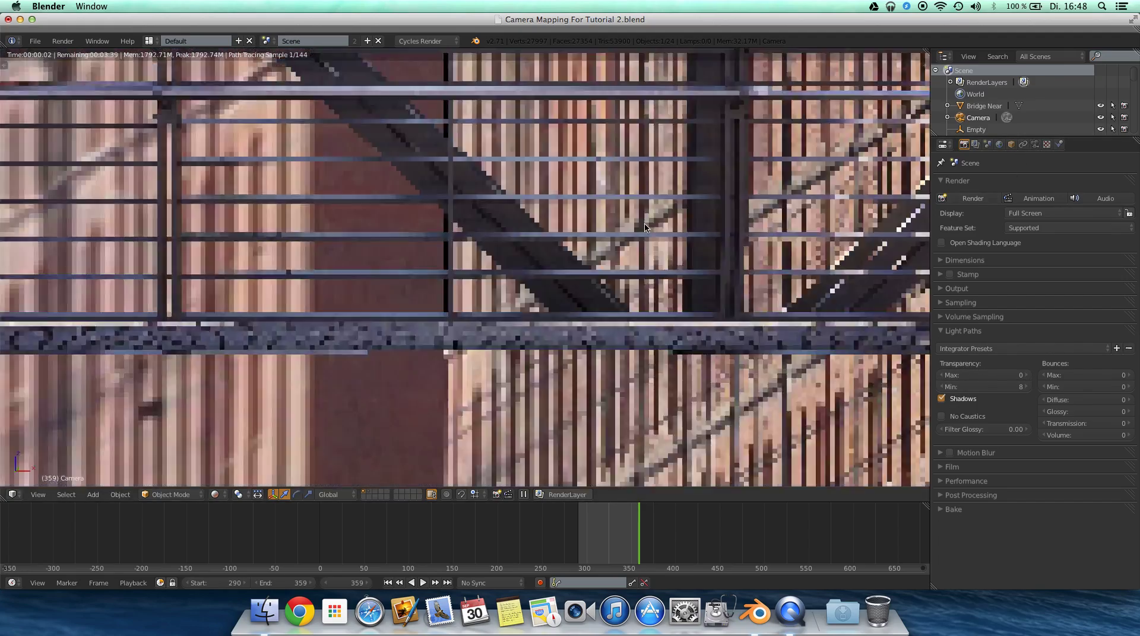
{"action": "middle_click_drag", "start_coordinate": [645, 227], "coordinate": [477, 319]}
{"action": "scroll", "coordinate": [604, 239], "scroll_direction": "up", "scroll_amount": 3}
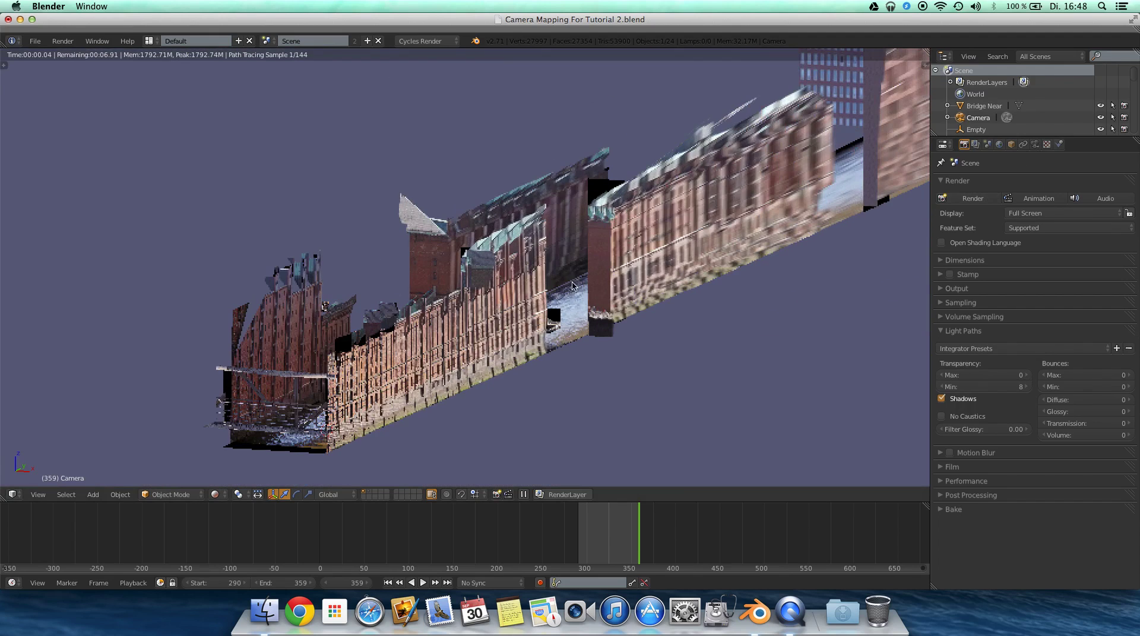
{"action": "key", "text": "KP_7"}
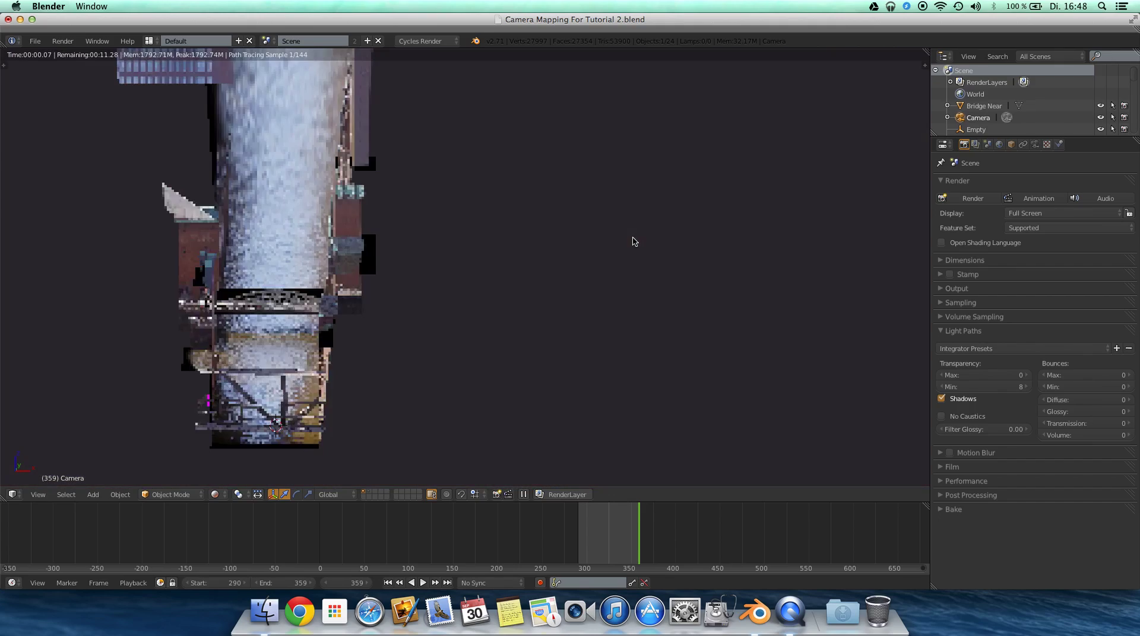
{"action": "key", "text": "KP_1"}
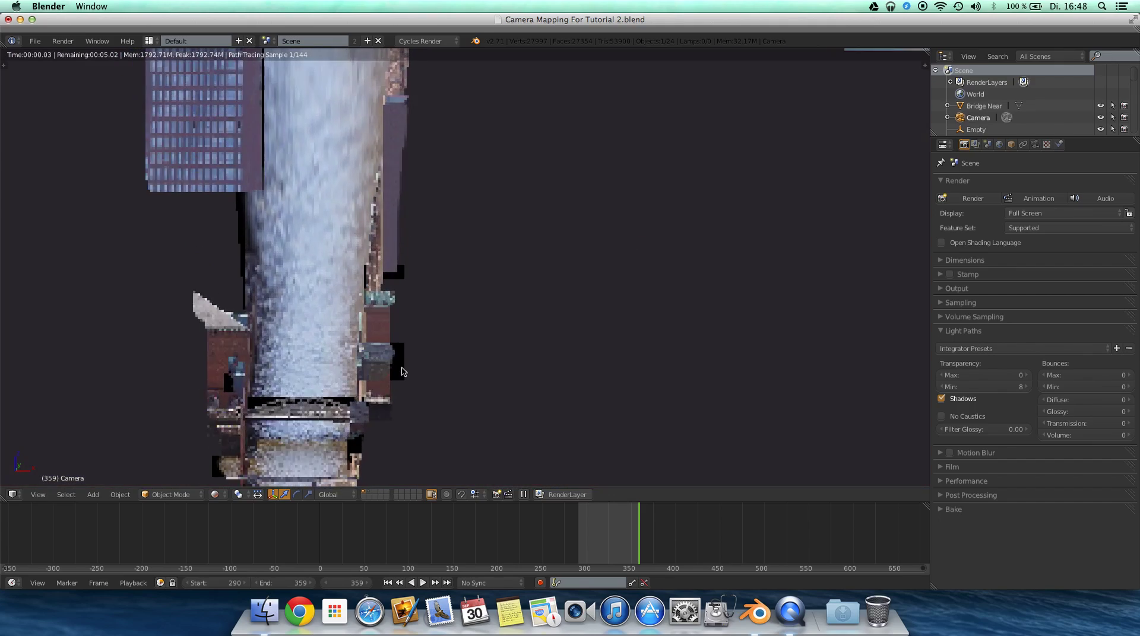
{"action": "key", "text": "KP_5"}
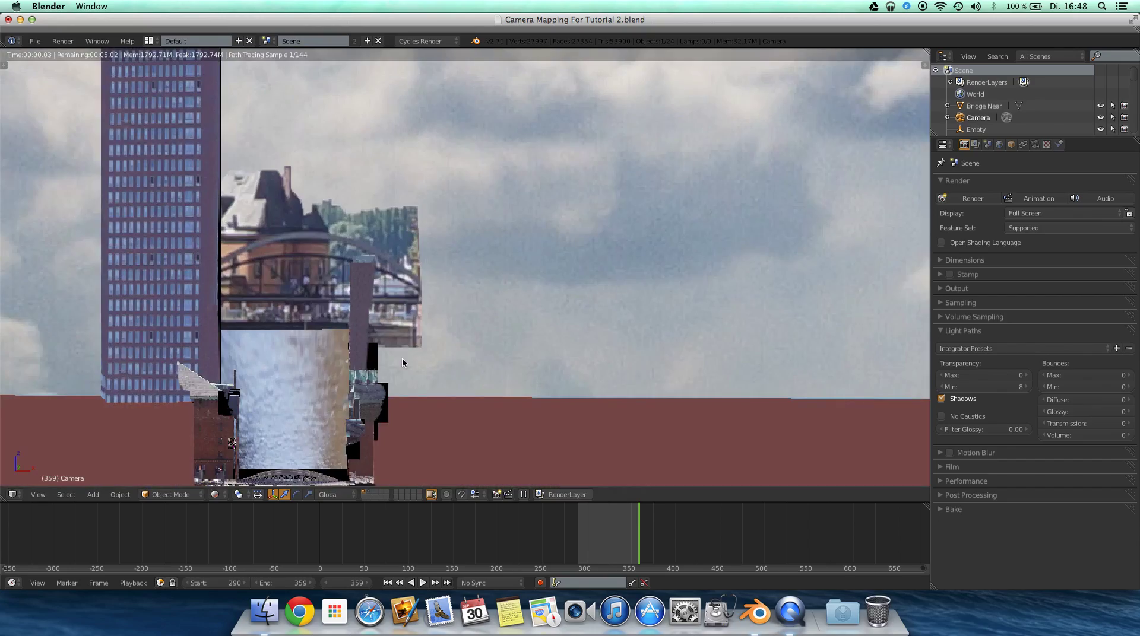
{"action": "key", "text": "KP_0"}
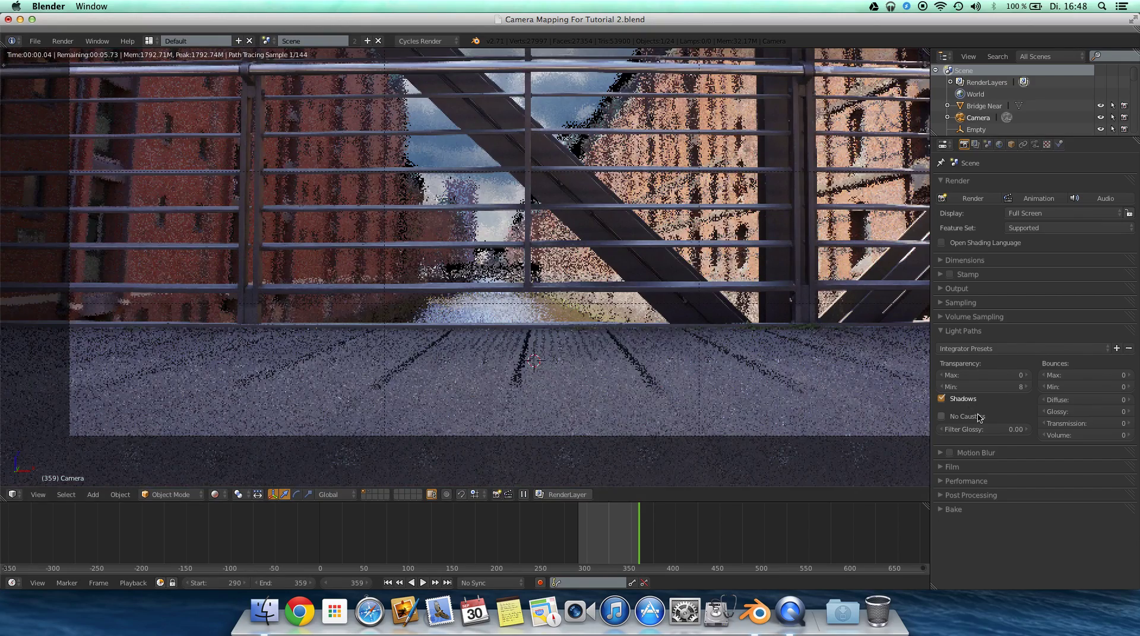
- Set the Light Paths transparency Min to 1 and Max to 4
{"action": "left_click", "coordinate": [976, 387]}
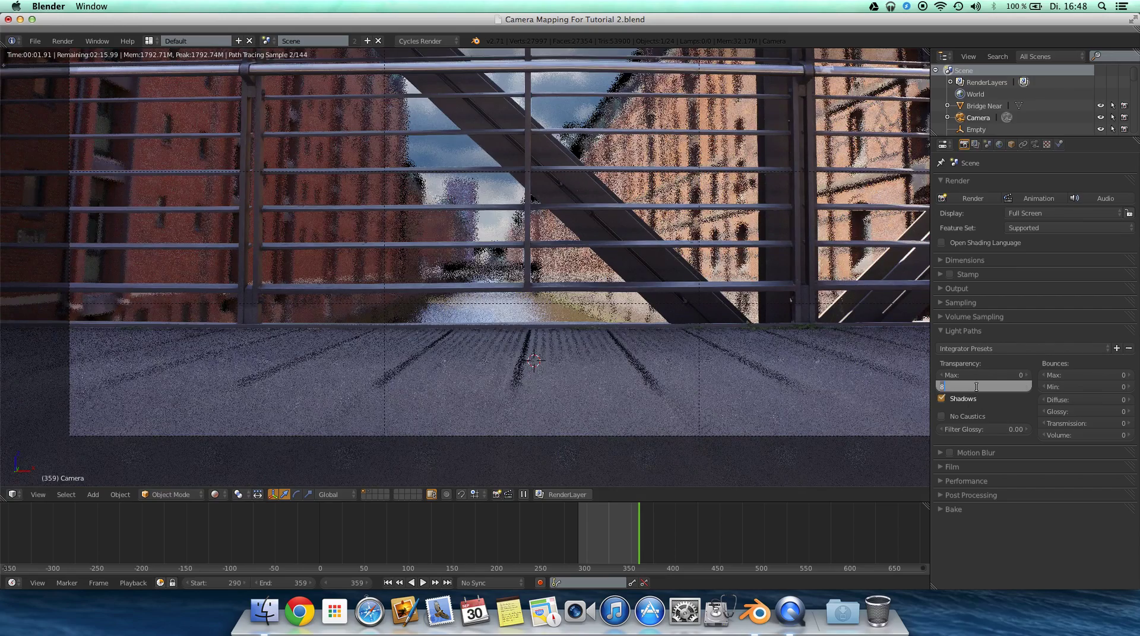
{"action": "type", "text": "1"}
{"action": "key", "text": "Return"}
{"action": "left_click", "coordinate": [978, 375]}
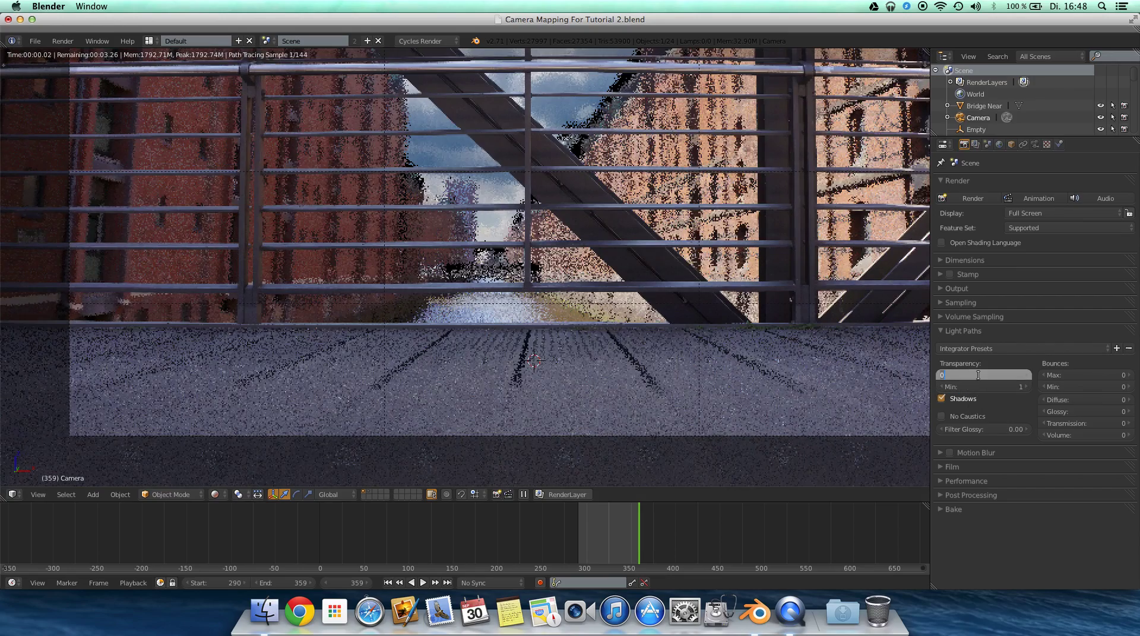
{"action": "type", "text": "4"}
{"action": "key", "text": "Return"}
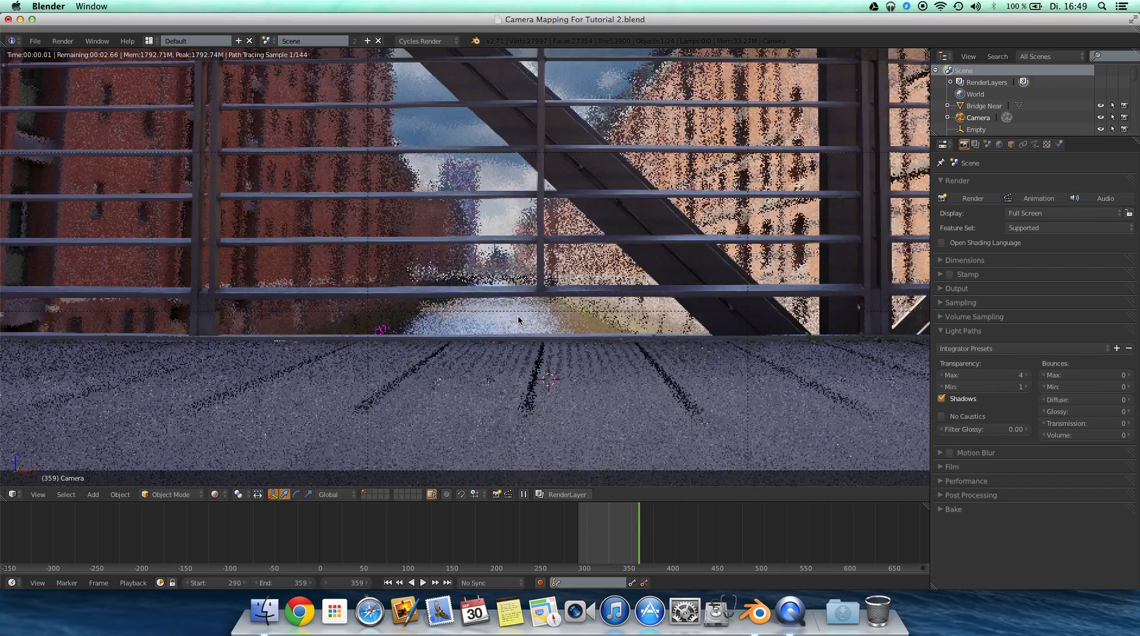
{"action": "scroll", "coordinate": [518, 321], "scroll_direction": "down", "scroll_amount": 1}
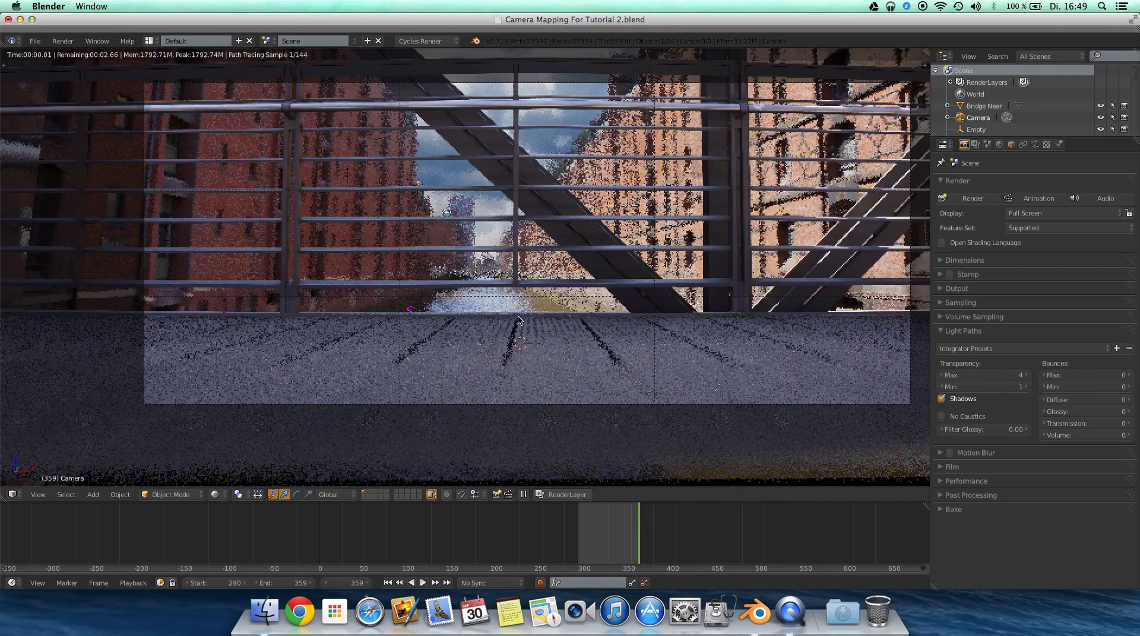
{"action": "scroll", "coordinate": [517, 320], "scroll_direction": "down", "scroll_amount": 3}
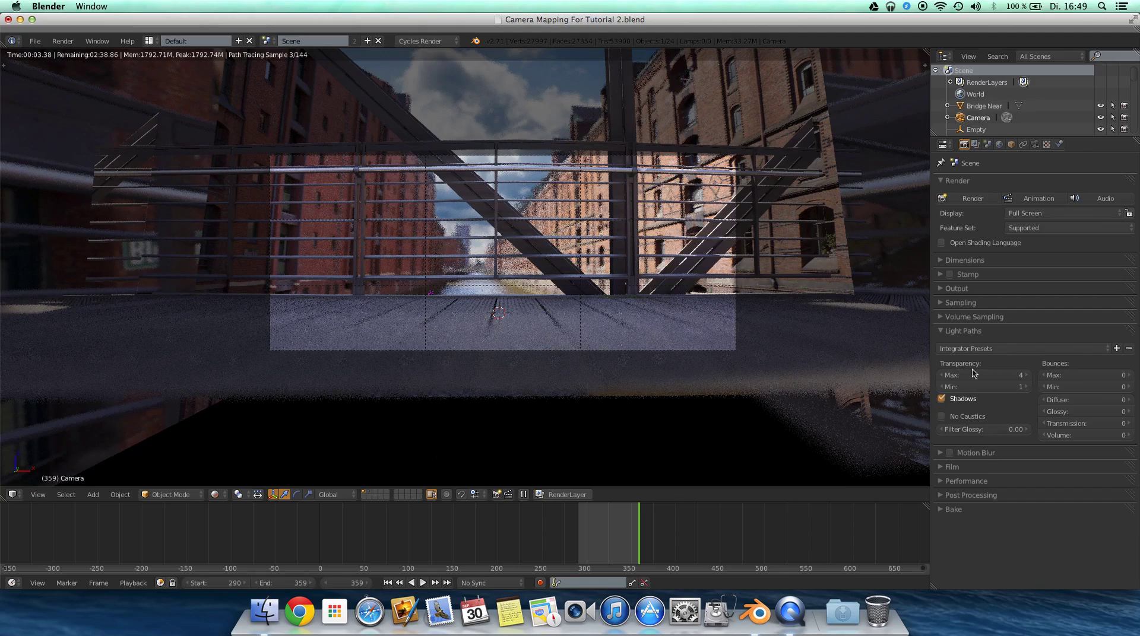
- Collapse the Light Paths settings and review the Performance settings for threads, tiles and final render
{"action": "left_click", "coordinate": [969, 333]}
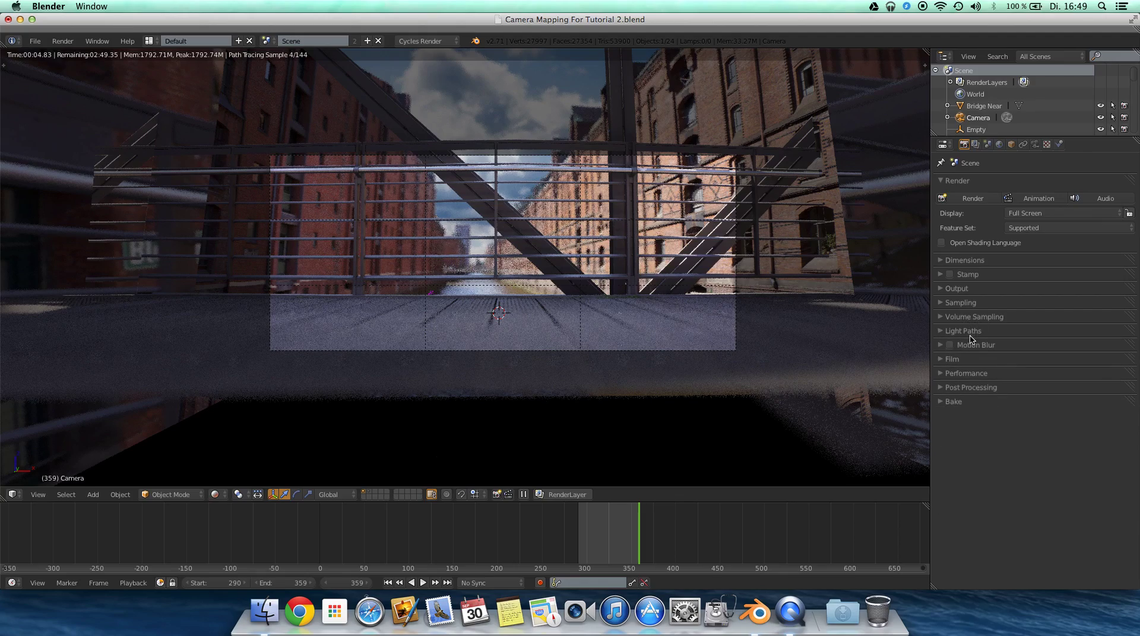
{"action": "left_click", "coordinate": [972, 374]}
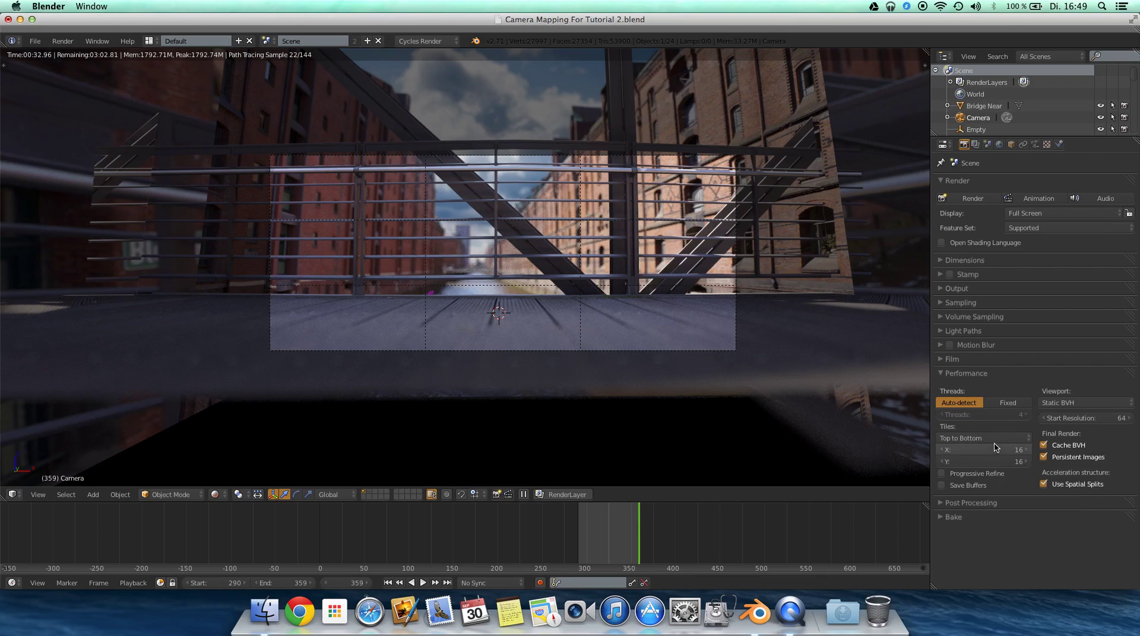
{"action": "left_click", "coordinate": [986, 374]}
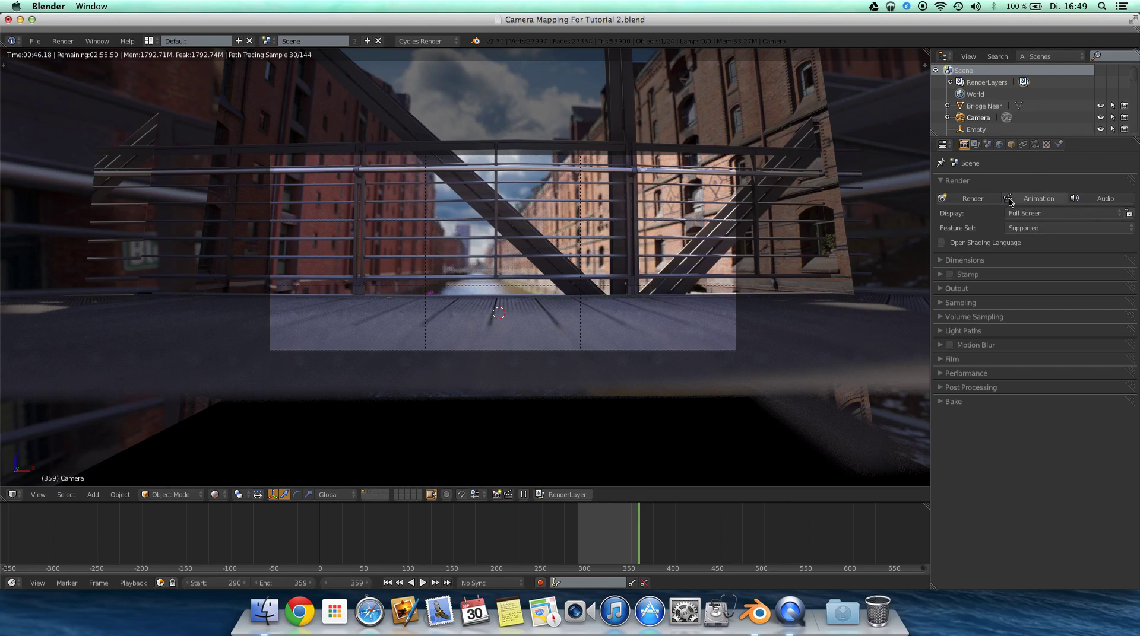
- Switch to Finder and open the Renders folder inside Youtube > Tutorial 2 on the desktop
{"action": "left_click", "coordinate": [254, 604]}
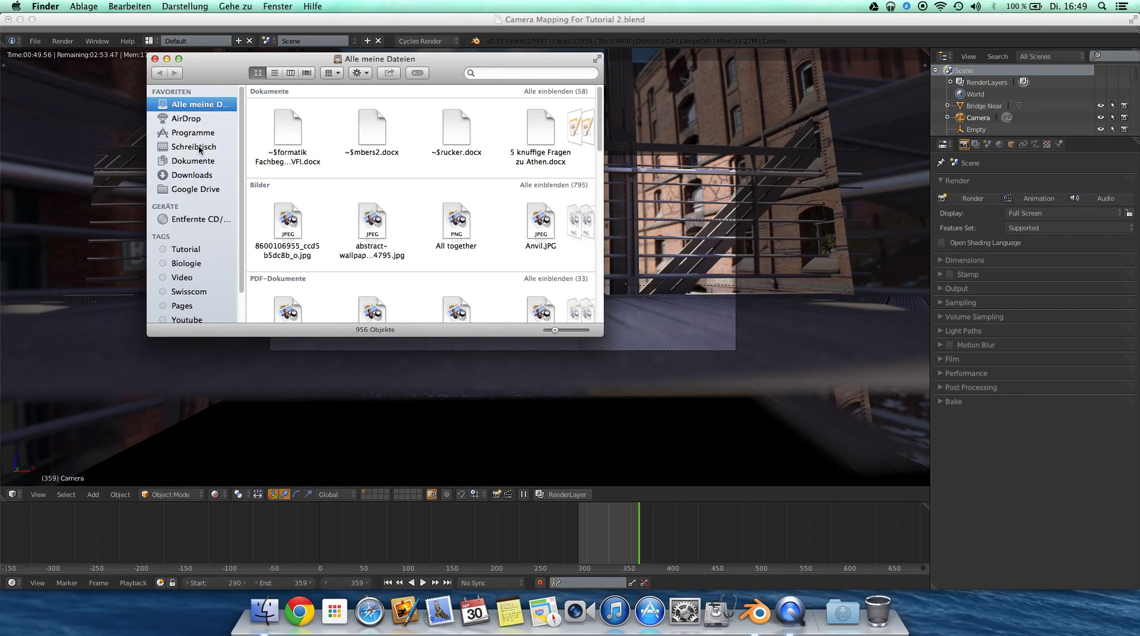
{"action": "left_click", "coordinate": [196, 146]}
{"action": "left_click_drag", "start_coordinate": [267, 79], "coordinate": [282, 162]}
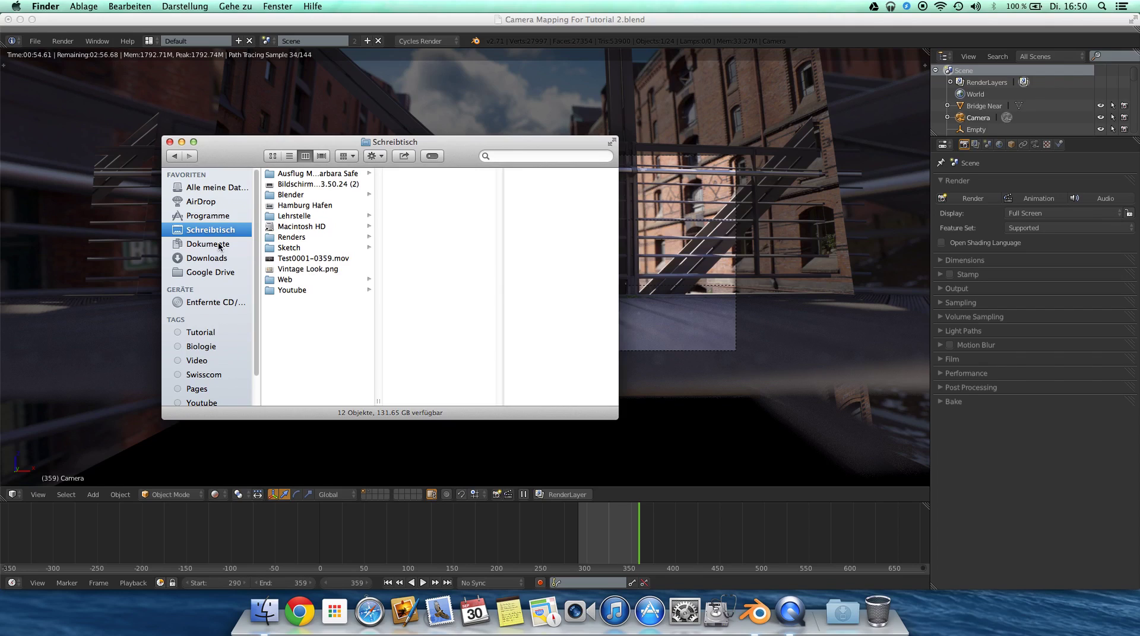
{"action": "left_click", "coordinate": [284, 290]}
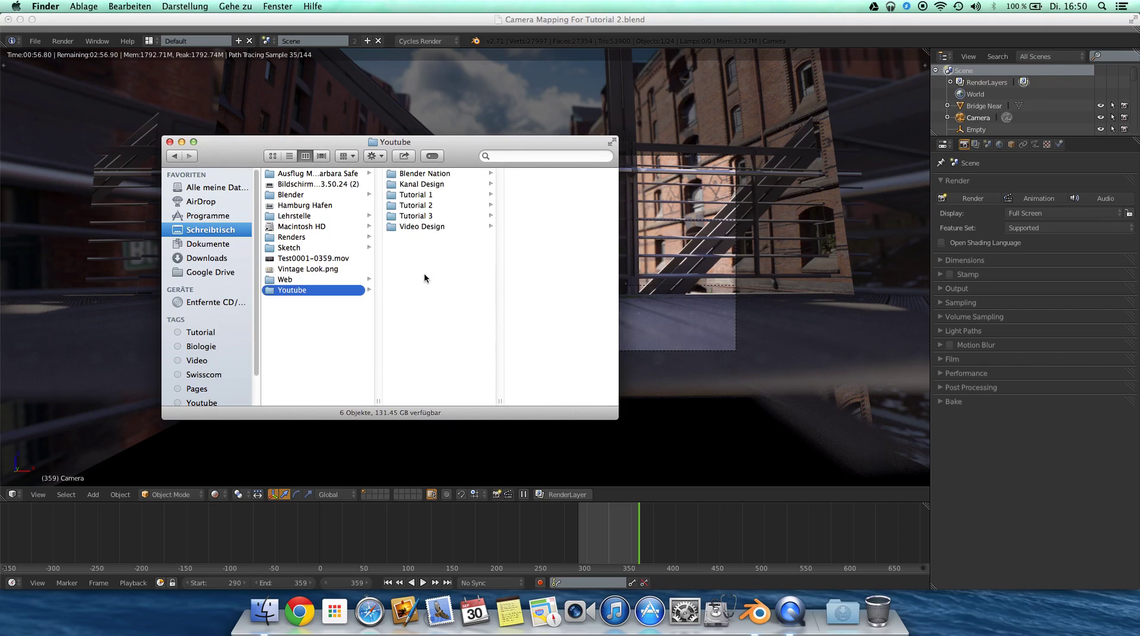
{"action": "left_click", "coordinate": [425, 205]}
{"action": "left_click", "coordinate": [526, 184]}
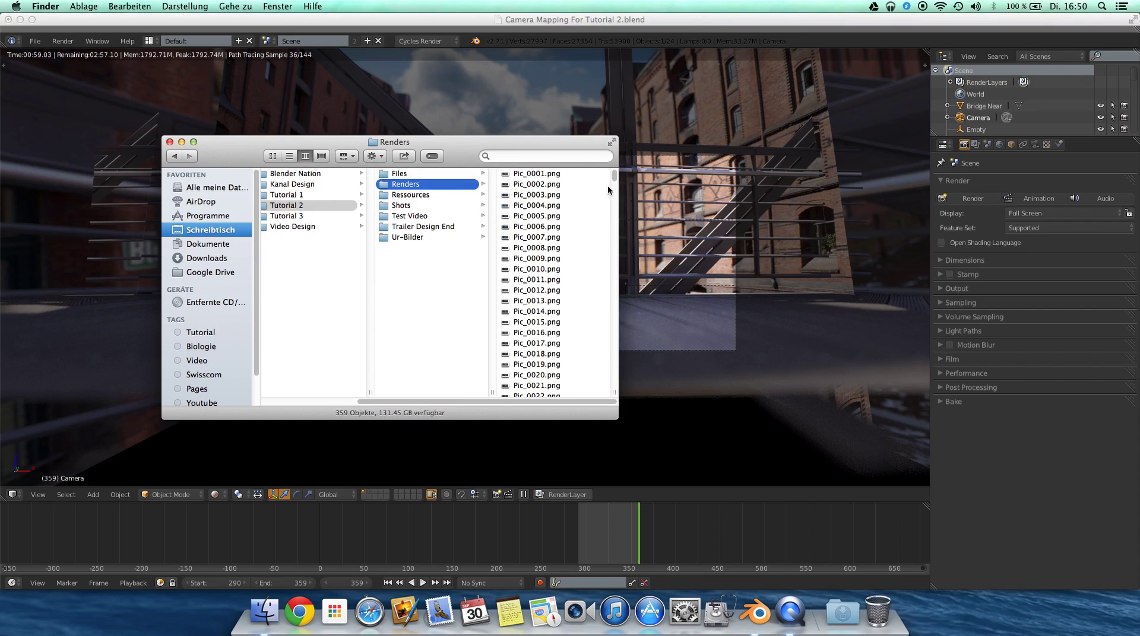
- Preview the rendered frames Pic_0001.png to Pic_0005.png and close the Finder windows
{"action": "left_click_drag", "start_coordinate": [612, 180], "coordinate": [602, 145]}
{"action": "left_click", "coordinate": [529, 174]}
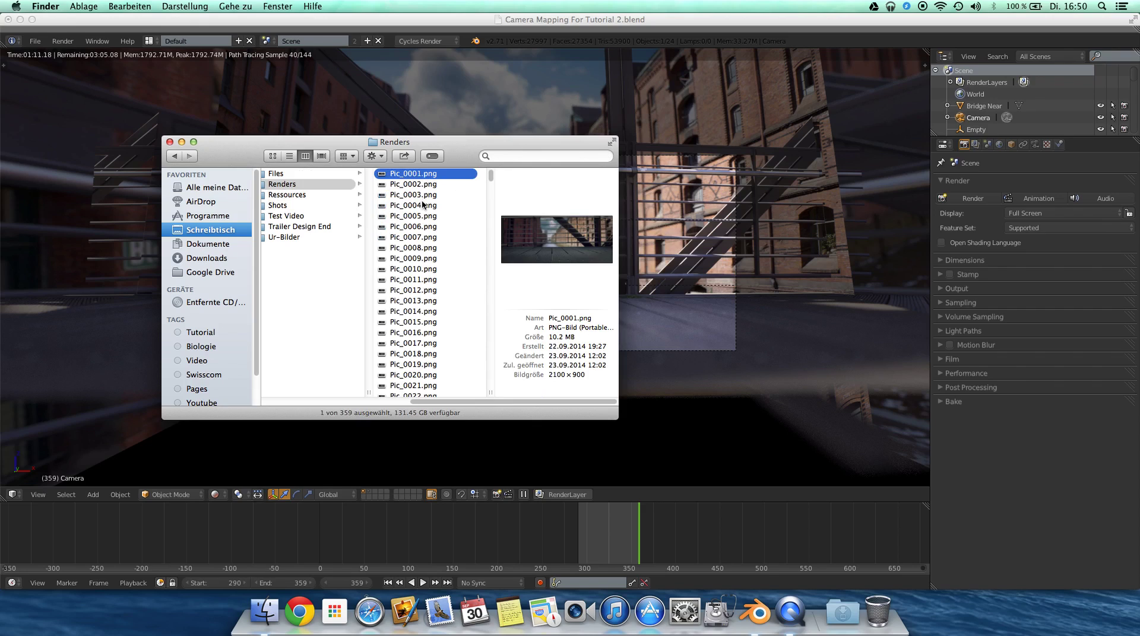
{"action": "key", "text": "Down"}
{"action": "key", "text": "Down"}
{"action": "key", "text": "Down"}
{"action": "key", "text": "Down"}
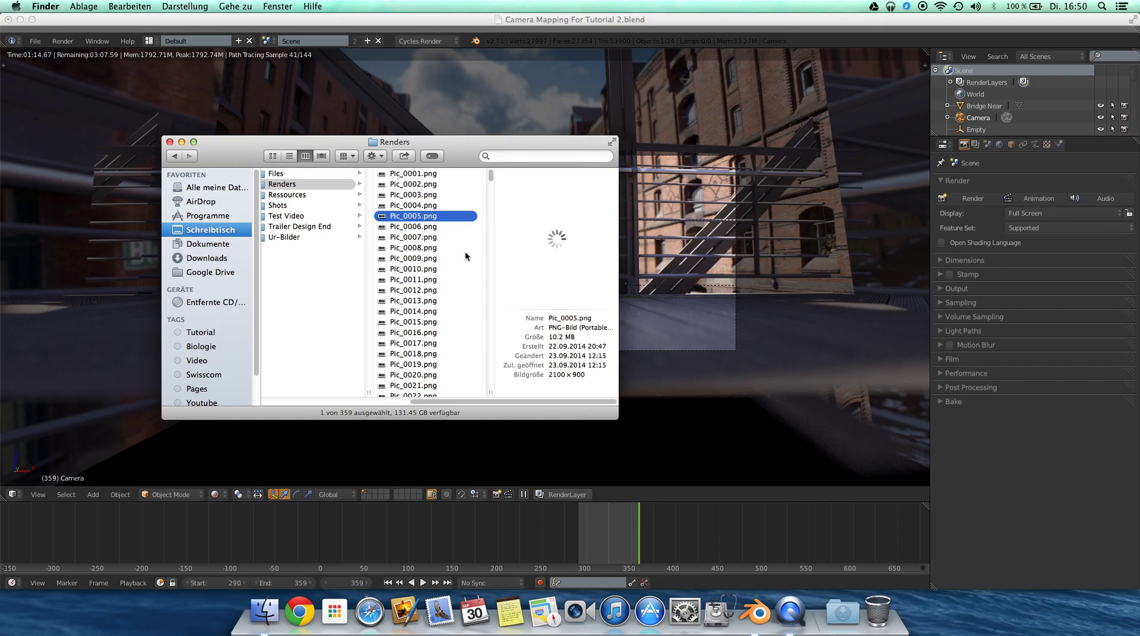
{"action": "left_click", "coordinate": [169, 142]}
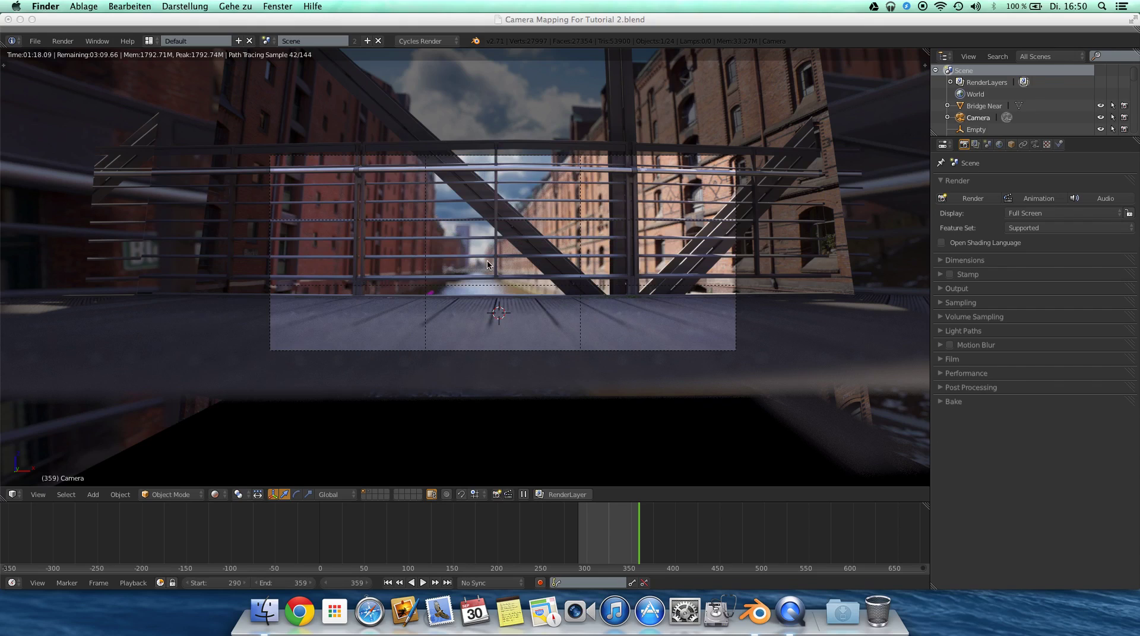
{"action": "key", "text": "super+n"}
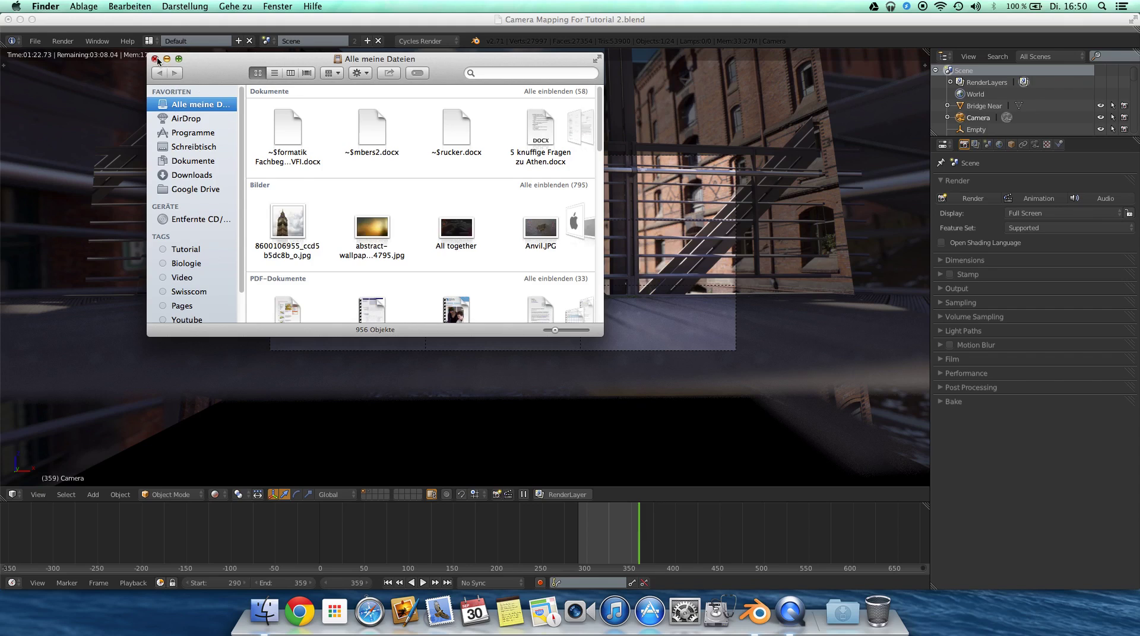
{"action": "left_click", "coordinate": [154, 59]}
- Switch back to Blender, start a new file and change the screen layout to Video Editing
{"action": "left_click", "coordinate": [186, 30]}
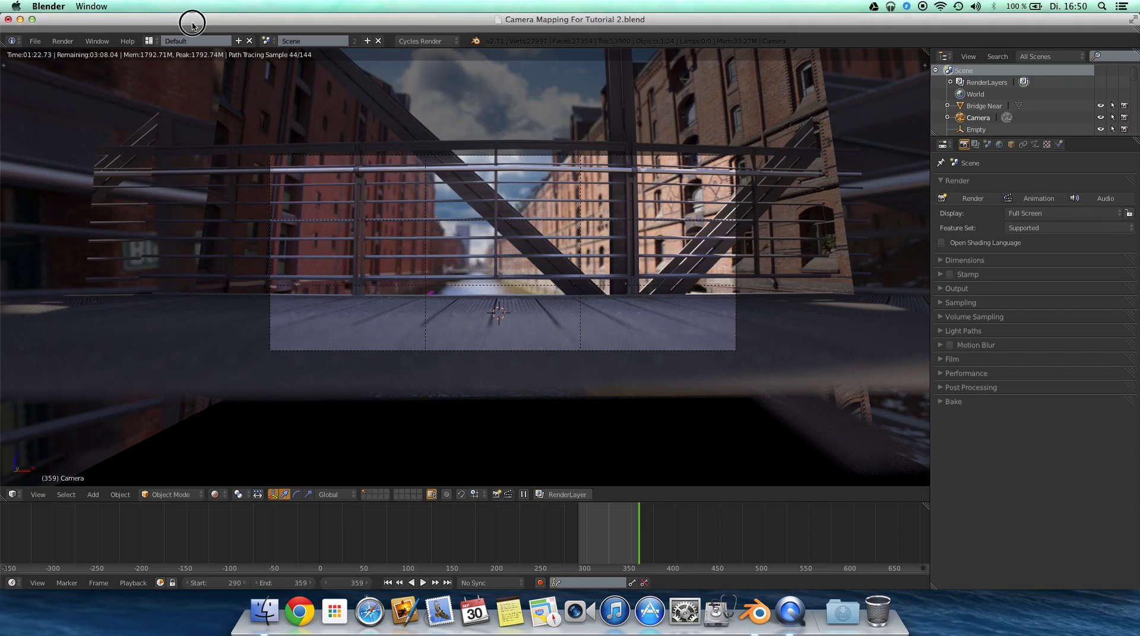
{"action": "key", "text": "ctrl+n"}
{"action": "left_click", "coordinate": [273, 236]}
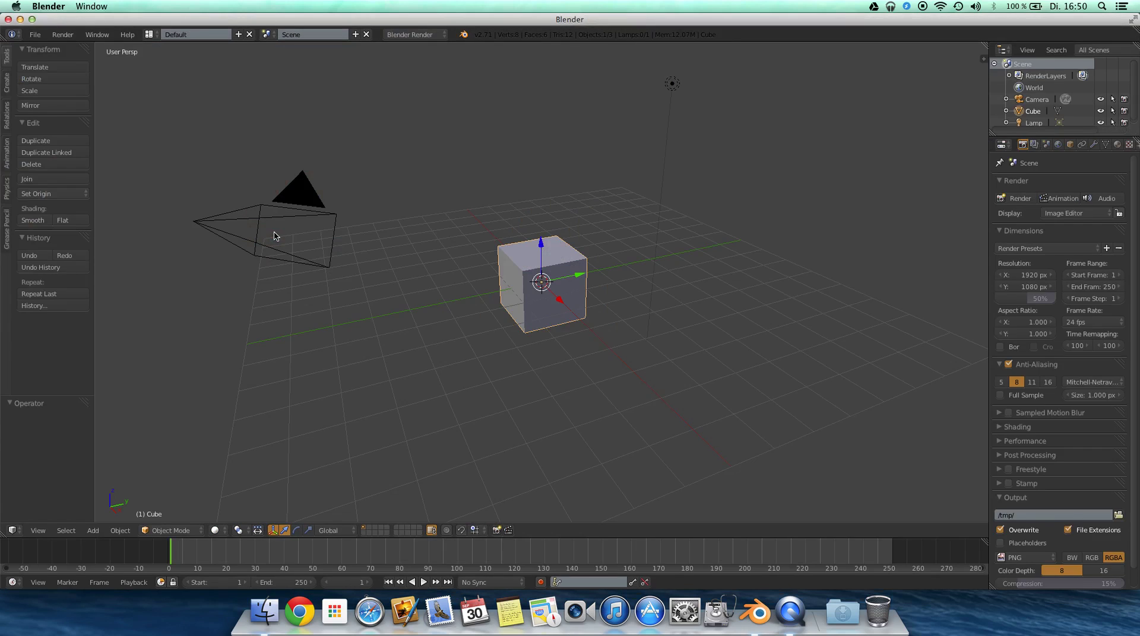
{"action": "scroll", "coordinate": [445, 252], "scroll_direction": "down", "scroll_amount": 3}
{"action": "scroll", "coordinate": [344, 207], "scroll_direction": "up", "scroll_amount": 2}
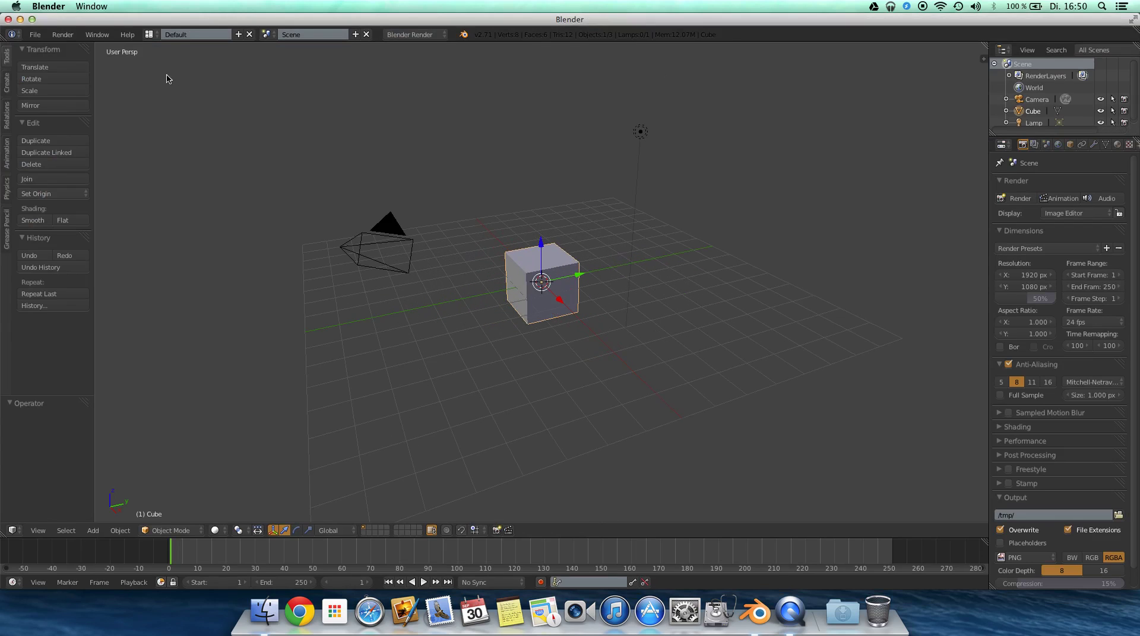
{"action": "left_click", "coordinate": [153, 34]}
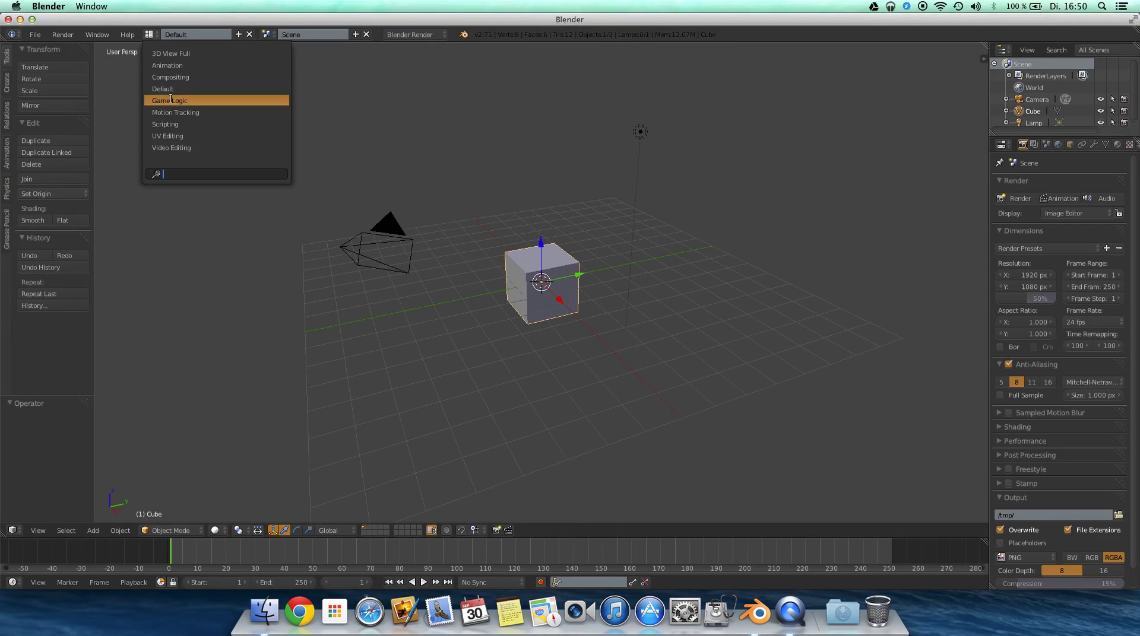
{"action": "left_click", "coordinate": [171, 147]}
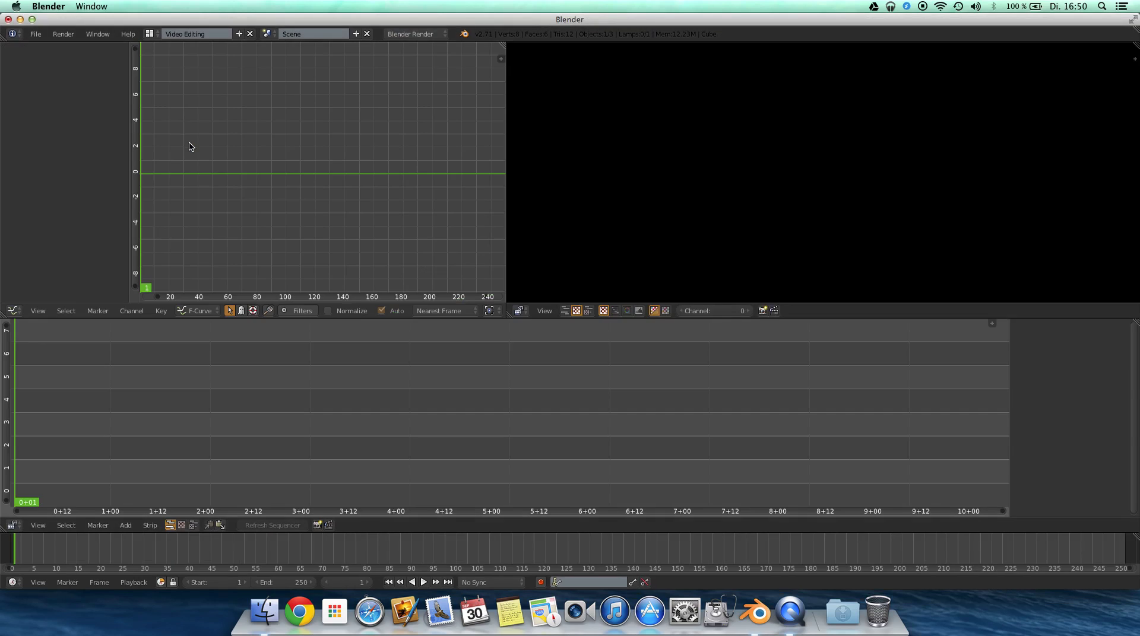
- Add all images from the Tutorial 2 Renders folder to the sequencer as one image strip
{"action": "key", "text": "shift+a"}
{"action": "left_click", "coordinate": [347, 410]}
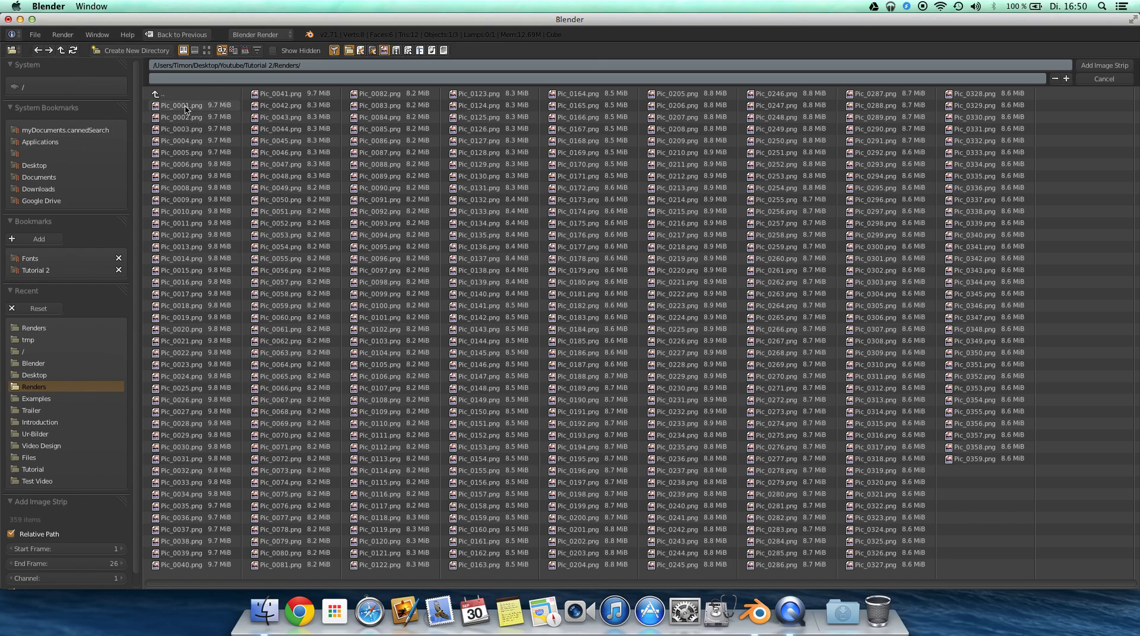
{"action": "left_click", "coordinate": [62, 387]}
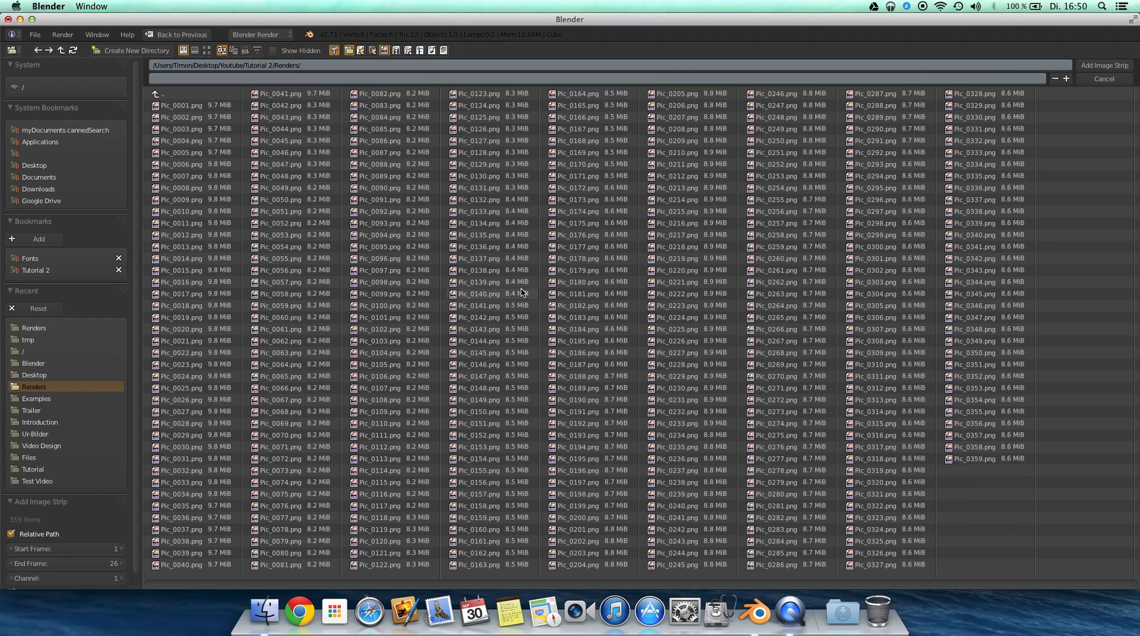
{"action": "key", "text": "a"}
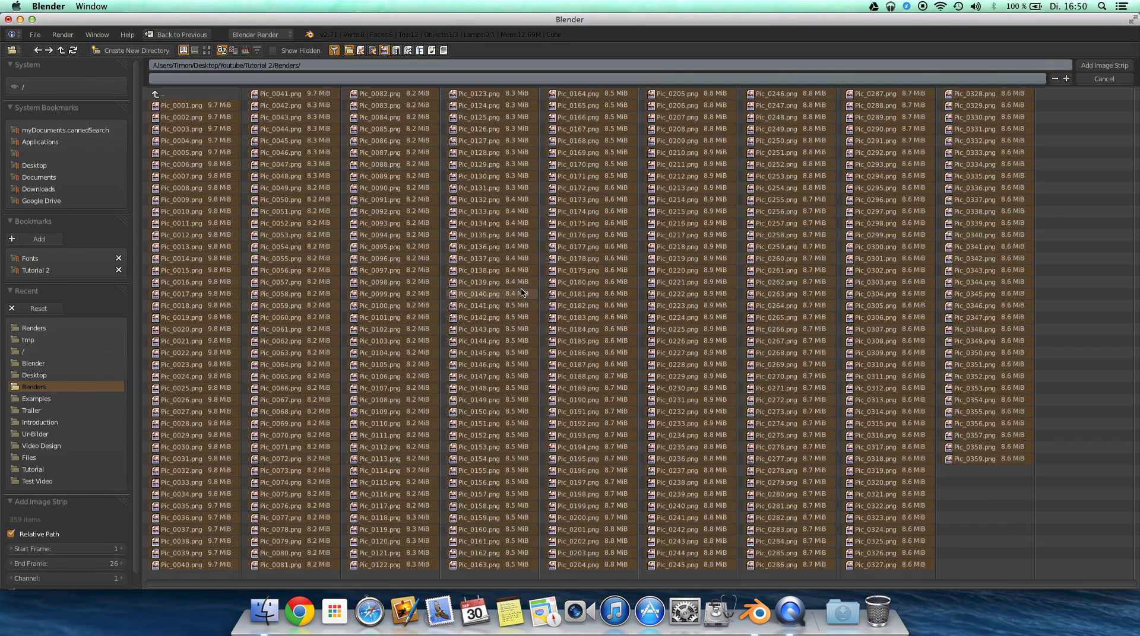
{"action": "key", "text": "Return"}
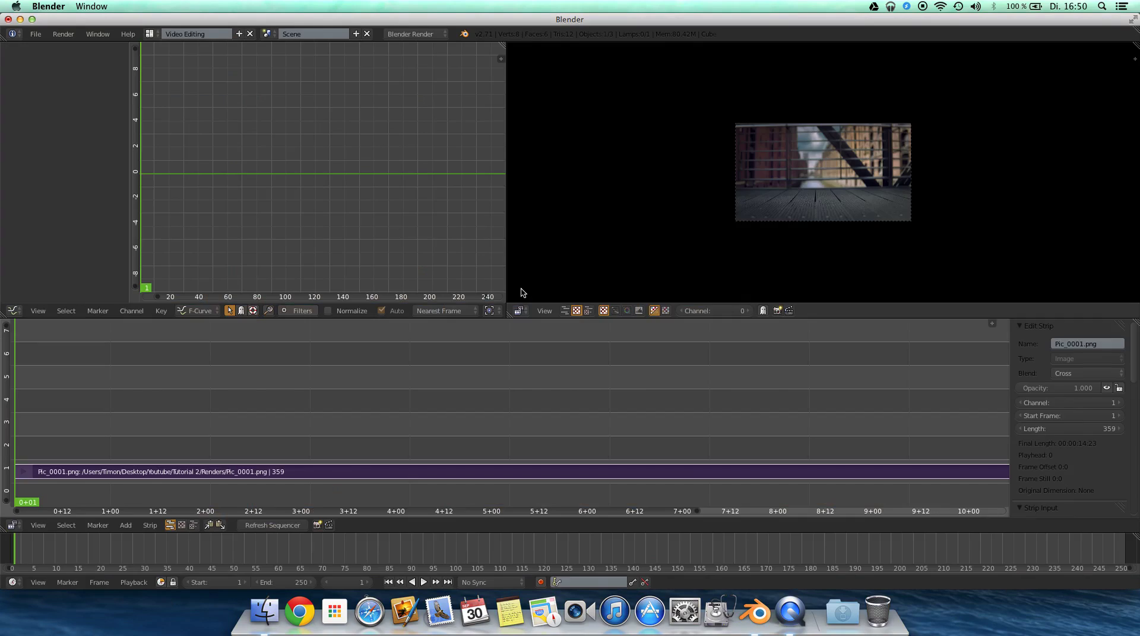
{"action": "key", "text": "Home"}
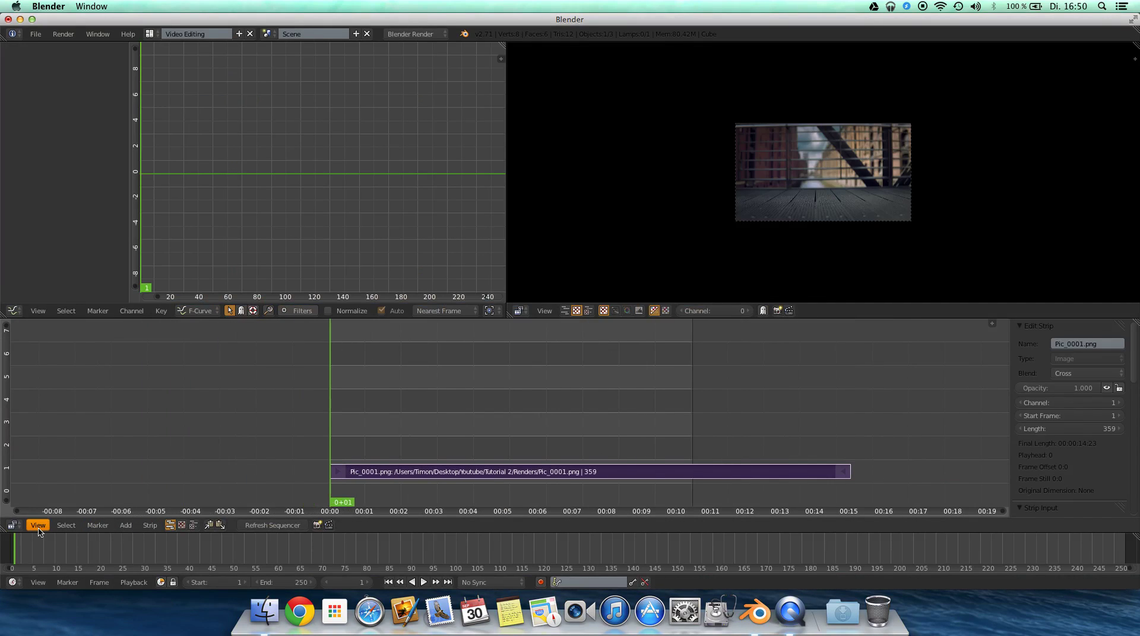
- Set the timeline's end frame to 359
{"action": "double_click", "coordinate": [266, 582]}
{"action": "key", "text": "BackSpace"}
{"action": "key", "text": "BackSpace"}
{"action": "key", "text": "BackSpace"}
{"action": "type", "text": "359"}
{"action": "key", "text": "Return"}
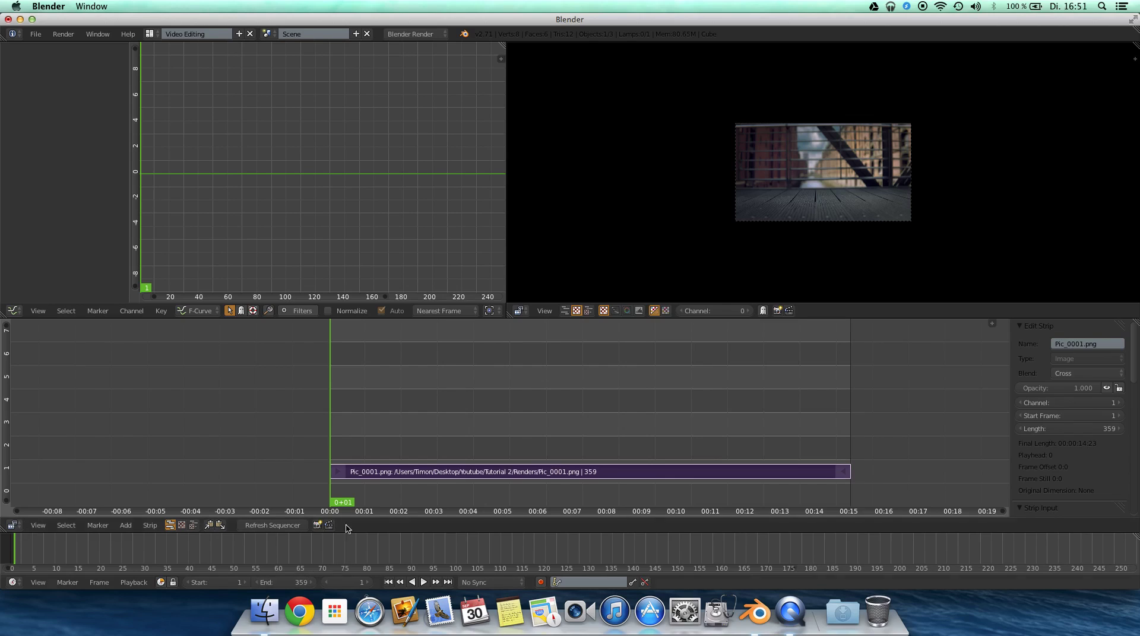
- Change the graph editor area to the Properties editor and set the render resolution percentage to 100%
{"action": "left_click", "coordinate": [12, 310]}
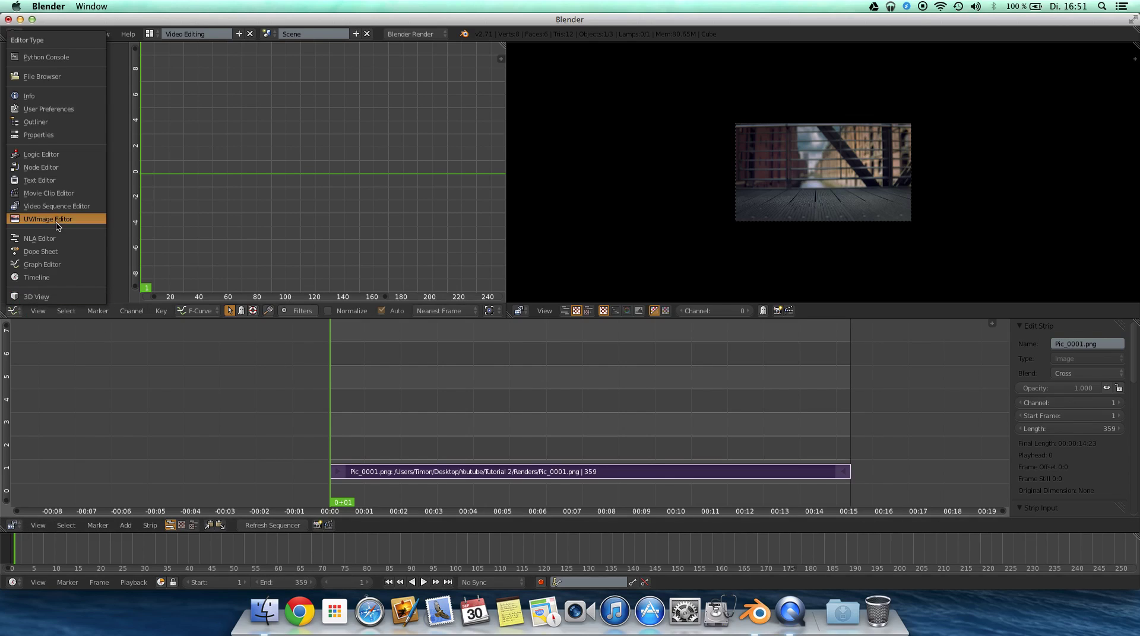
{"action": "left_click", "coordinate": [65, 136]}
{"action": "scroll", "coordinate": [214, 178], "scroll_direction": "down", "scroll_amount": 3}
{"action": "scroll", "coordinate": [213, 180], "scroll_direction": "up", "scroll_amount": 3}
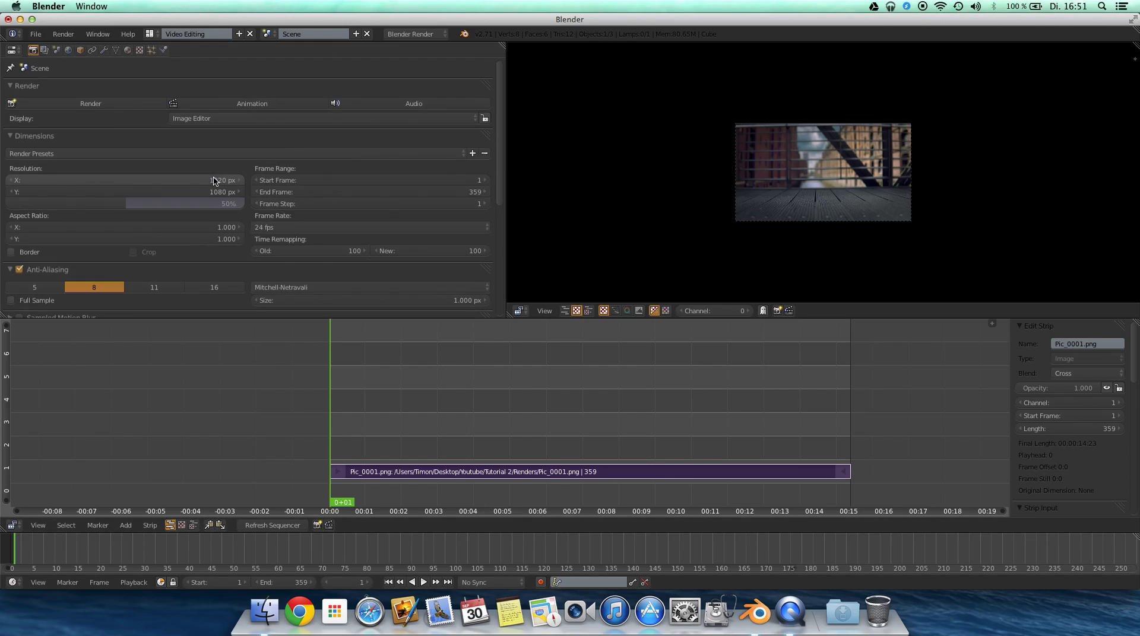
{"action": "left_click_drag", "start_coordinate": [214, 203], "coordinate": [244, 203]}
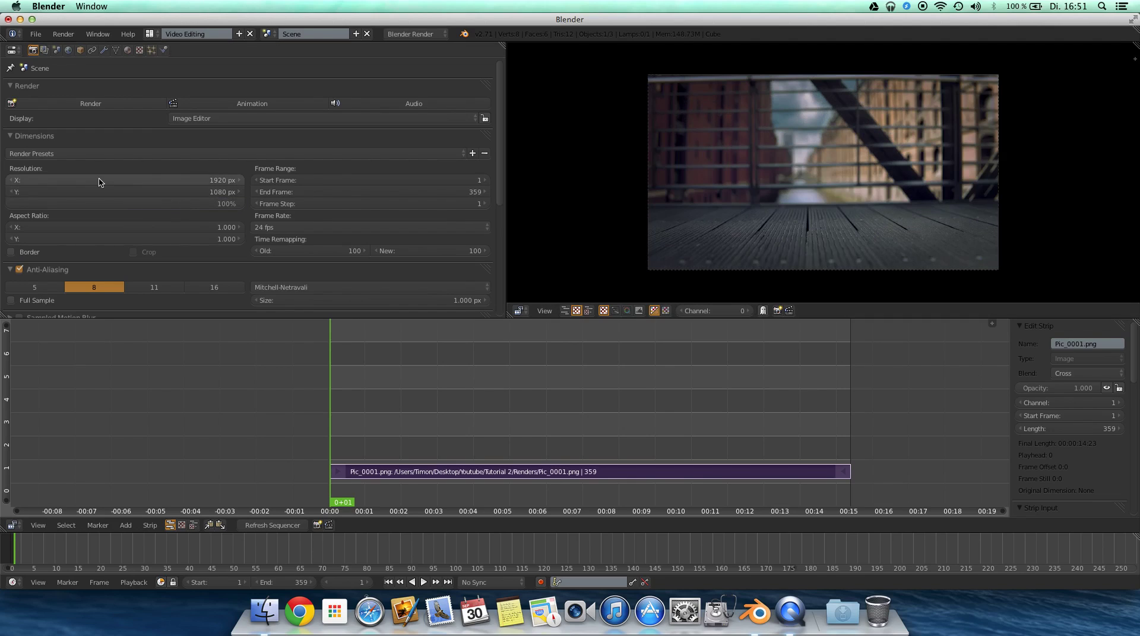
- Set the horizontal render resolution to 2560 px
{"action": "left_click", "coordinate": [118, 181]}
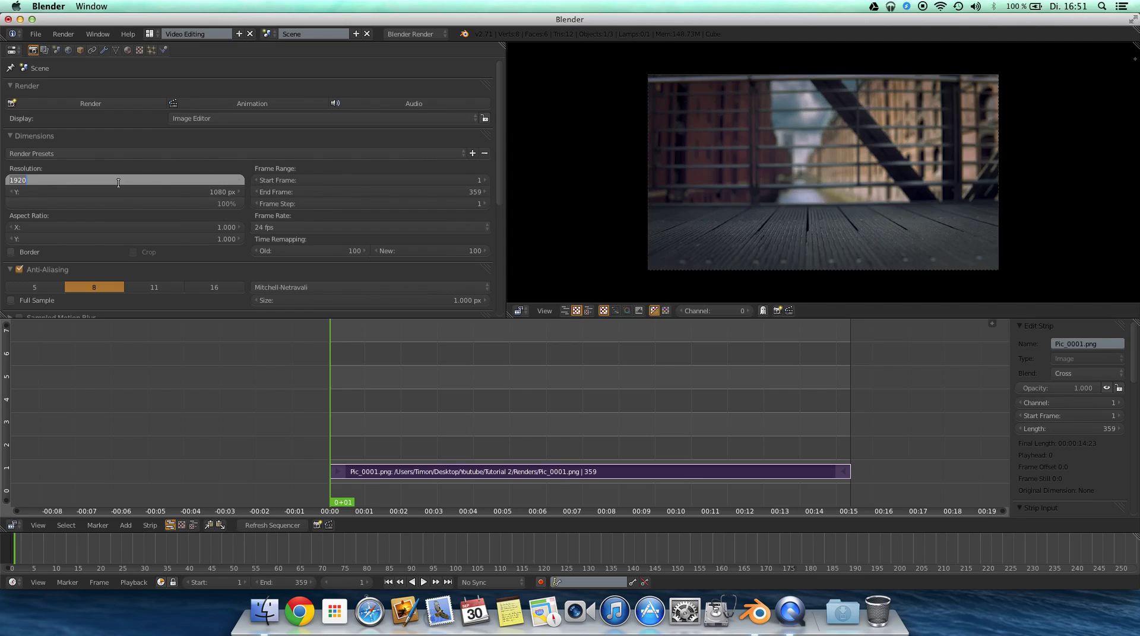
{"action": "type", "text": "2"}
{"action": "key", "text": "Return"}
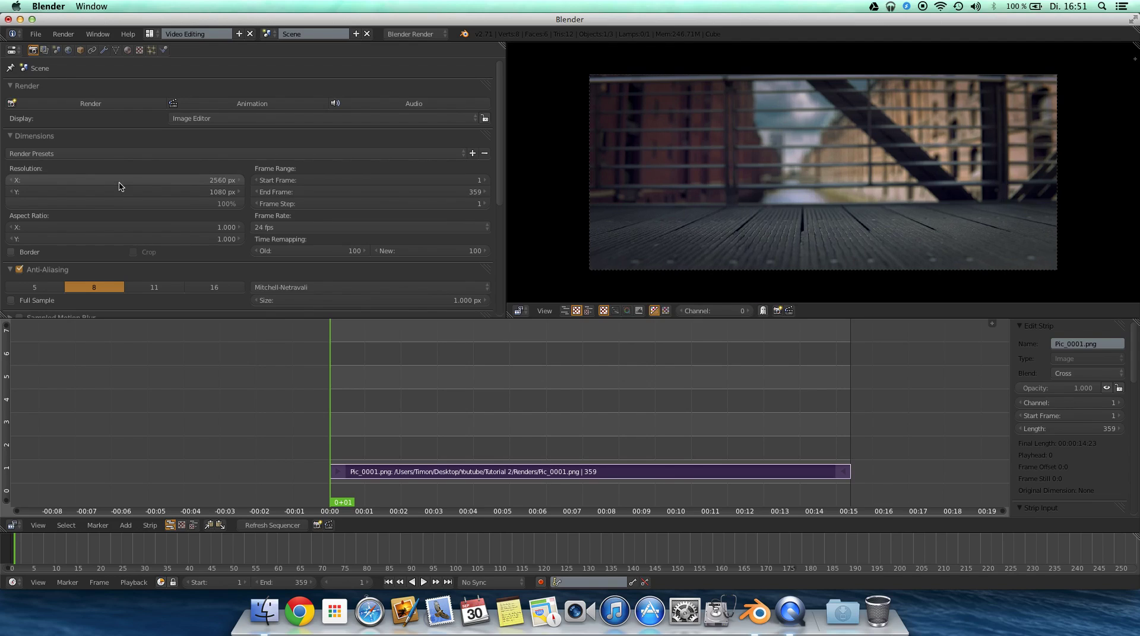
- Browse for the render output path and create a new folder named Video on the Desktop
{"action": "scroll", "coordinate": [119, 187], "scroll_direction": "down", "scroll_amount": 8}
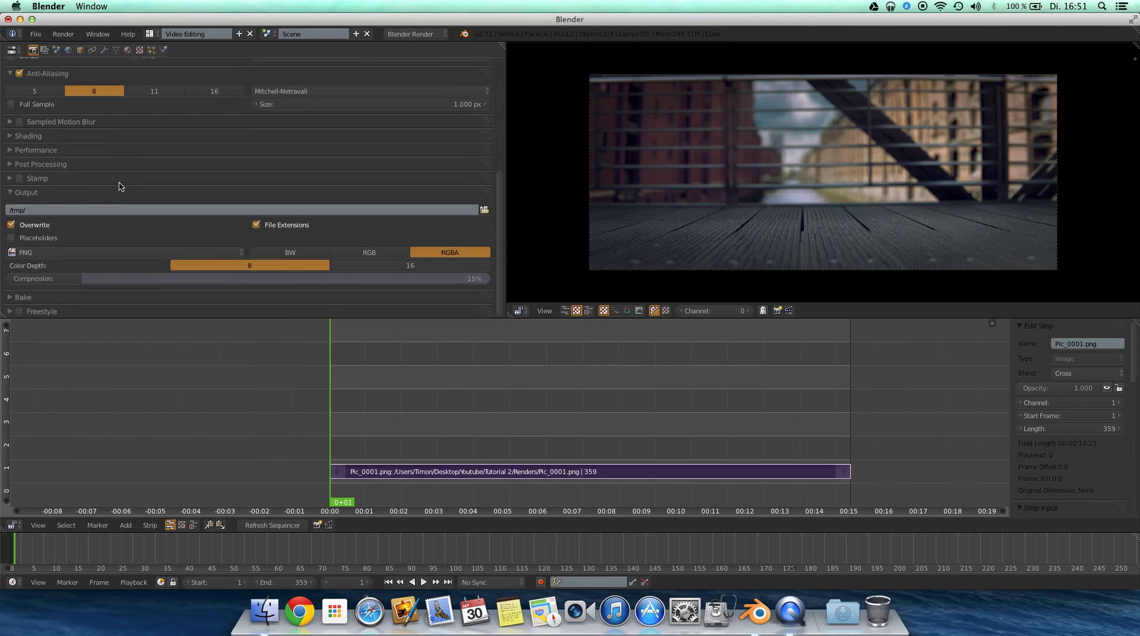
{"action": "left_click", "coordinate": [484, 209]}
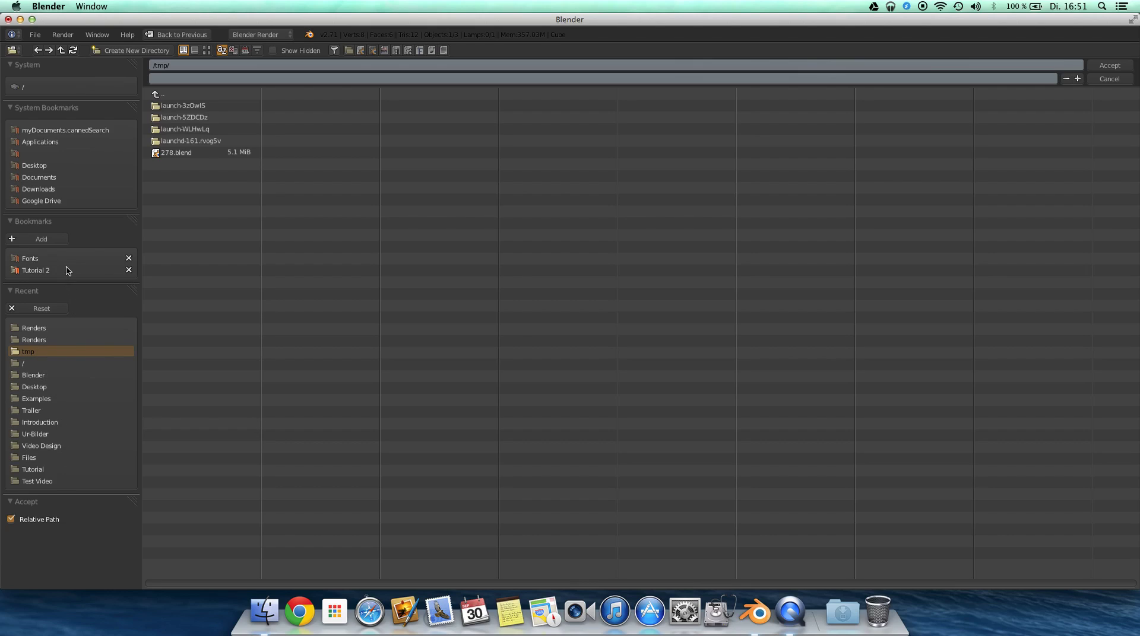
{"action": "left_click", "coordinate": [70, 166]}
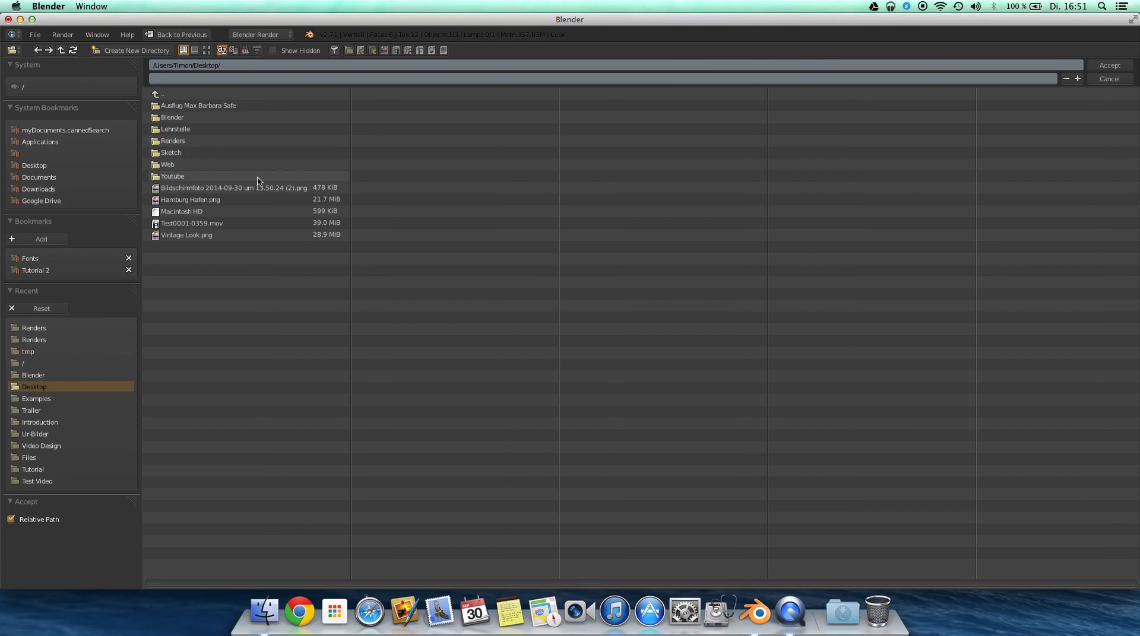
{"action": "left_click", "coordinate": [130, 50]}
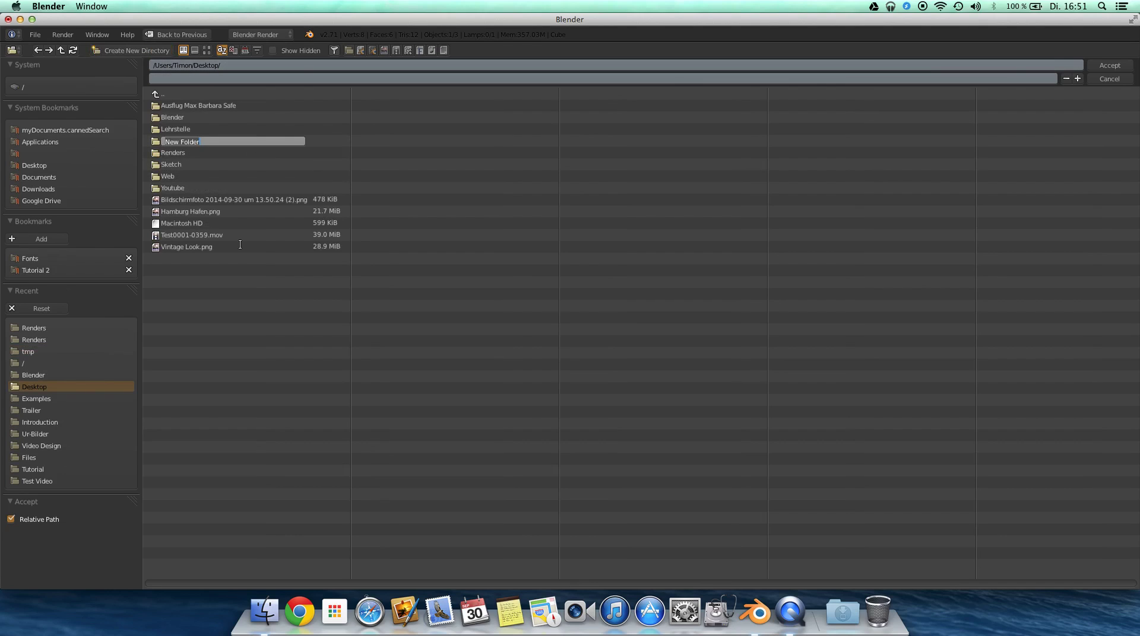
{"action": "type", "text": "Video"}
{"action": "key", "text": "Return"}
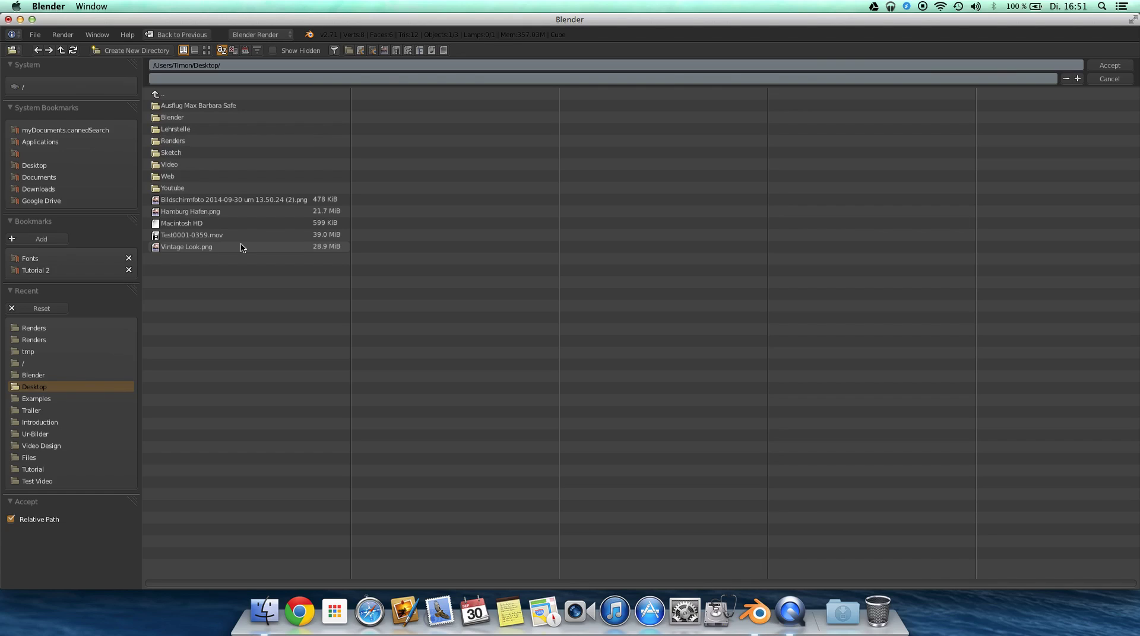
- Set the render output to a file named Final inside the Desktop's Video folder
{"action": "left_click", "coordinate": [204, 164]}
{"action": "left_click", "coordinate": [182, 78]}
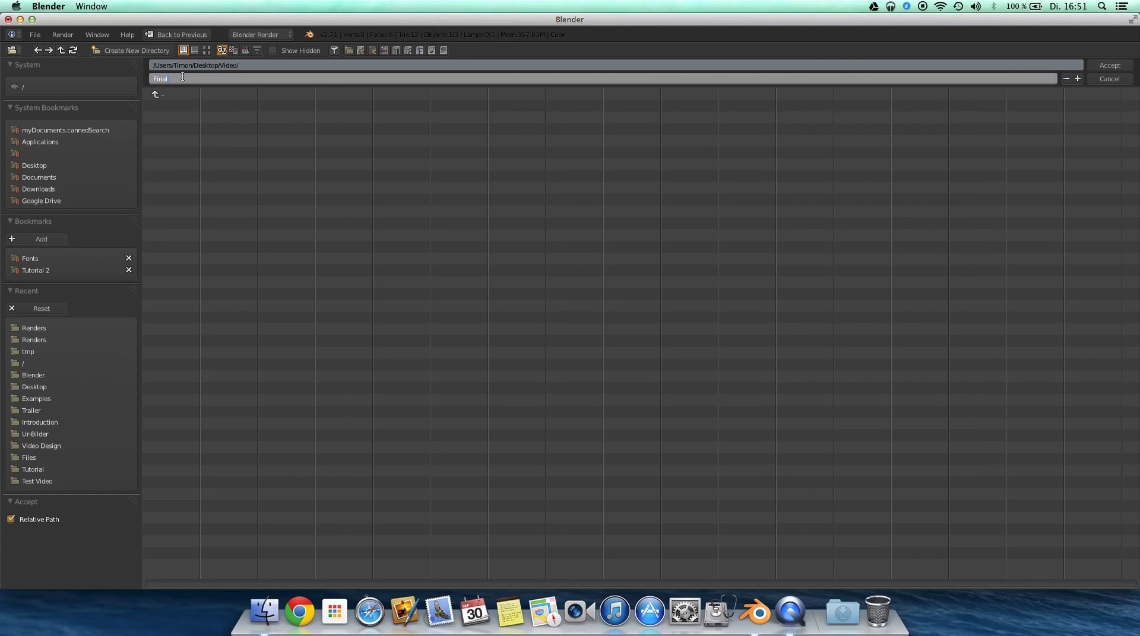
{"action": "key", "text": "Return"}
{"action": "key", "text": "Return"}
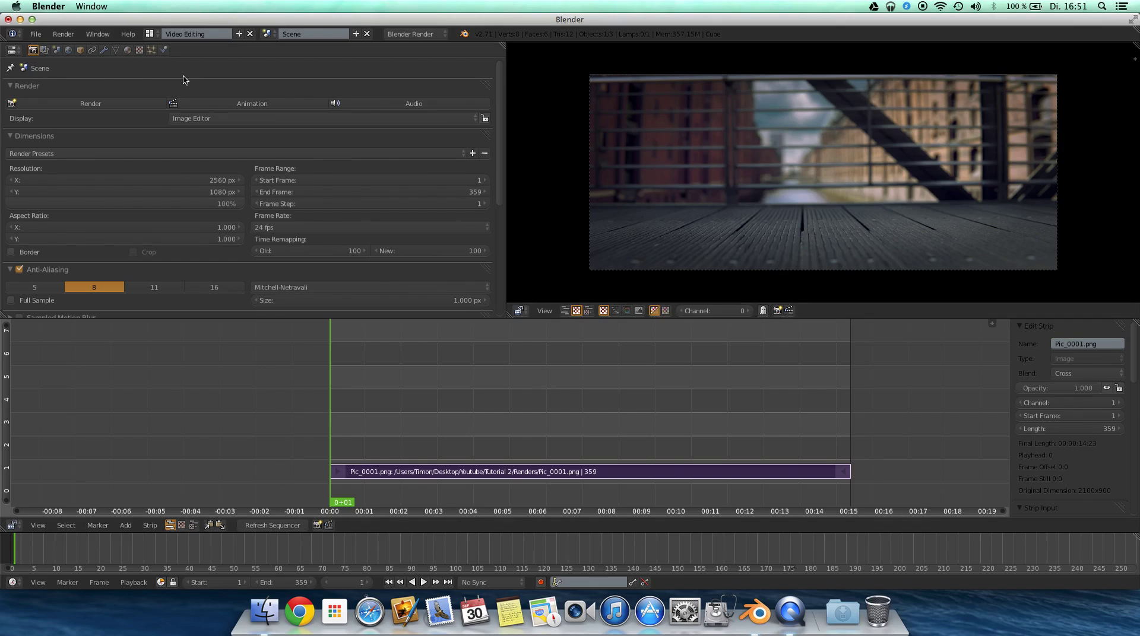
- Set the render output file format to QuickTime
{"action": "scroll", "coordinate": [170, 165], "scroll_direction": "down", "scroll_amount": 8}
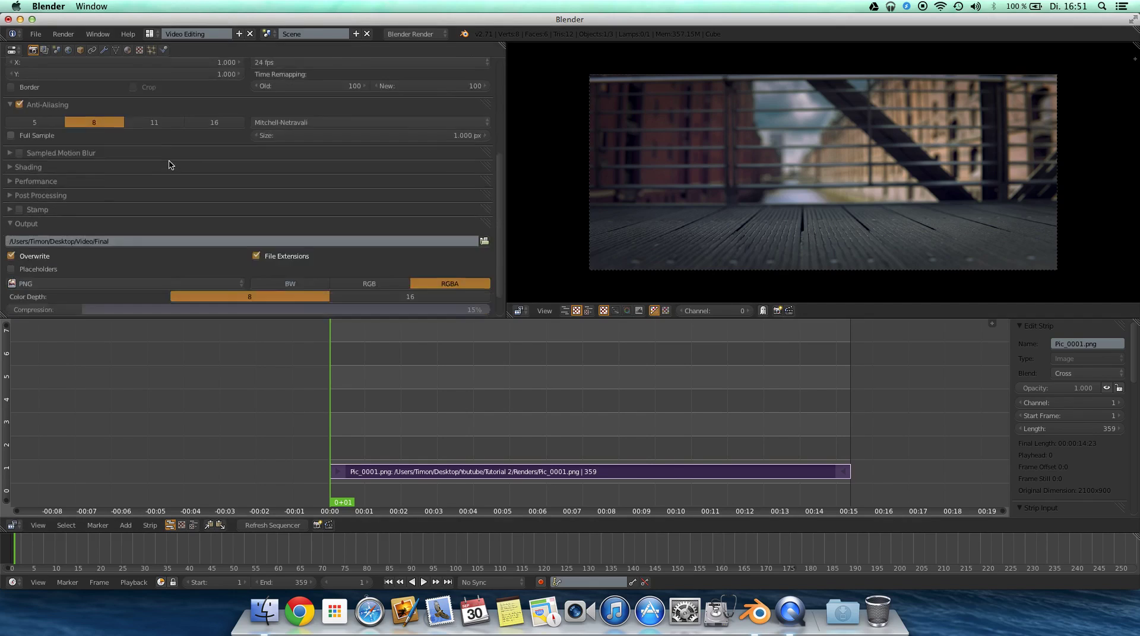
{"action": "left_click", "coordinate": [158, 252]}
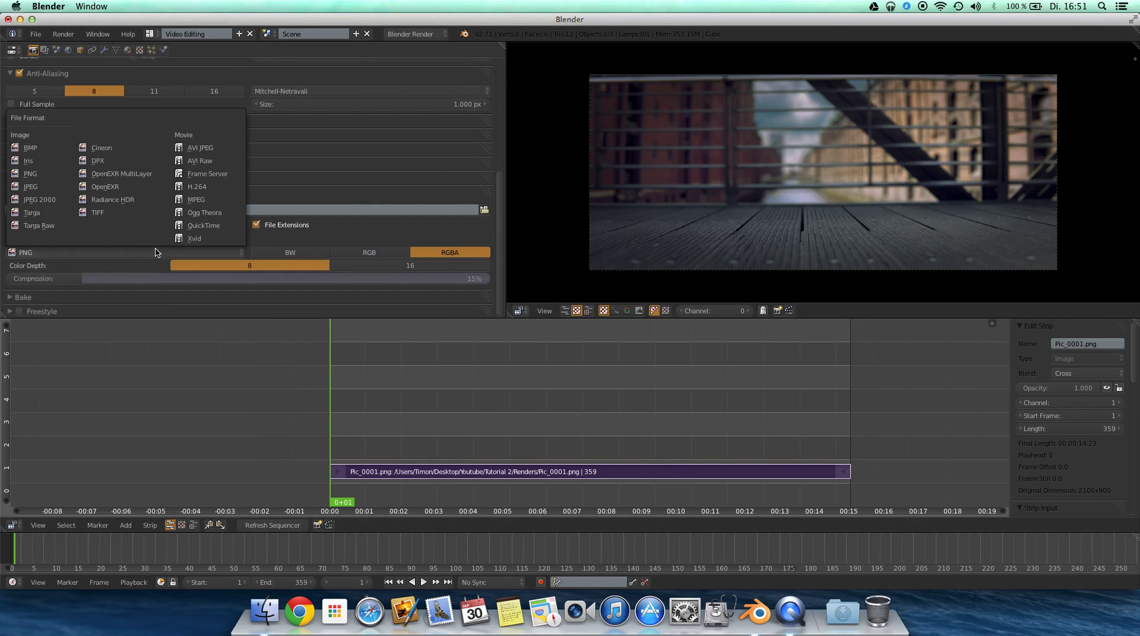
{"action": "left_click", "coordinate": [207, 226]}
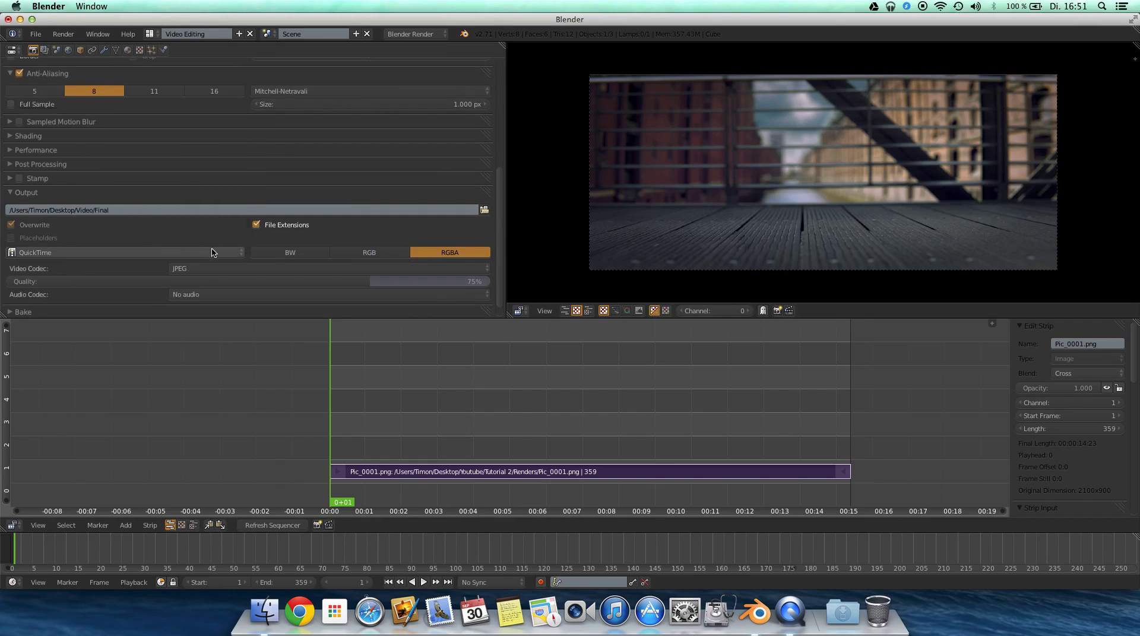
{"action": "left_click", "coordinate": [217, 252]}
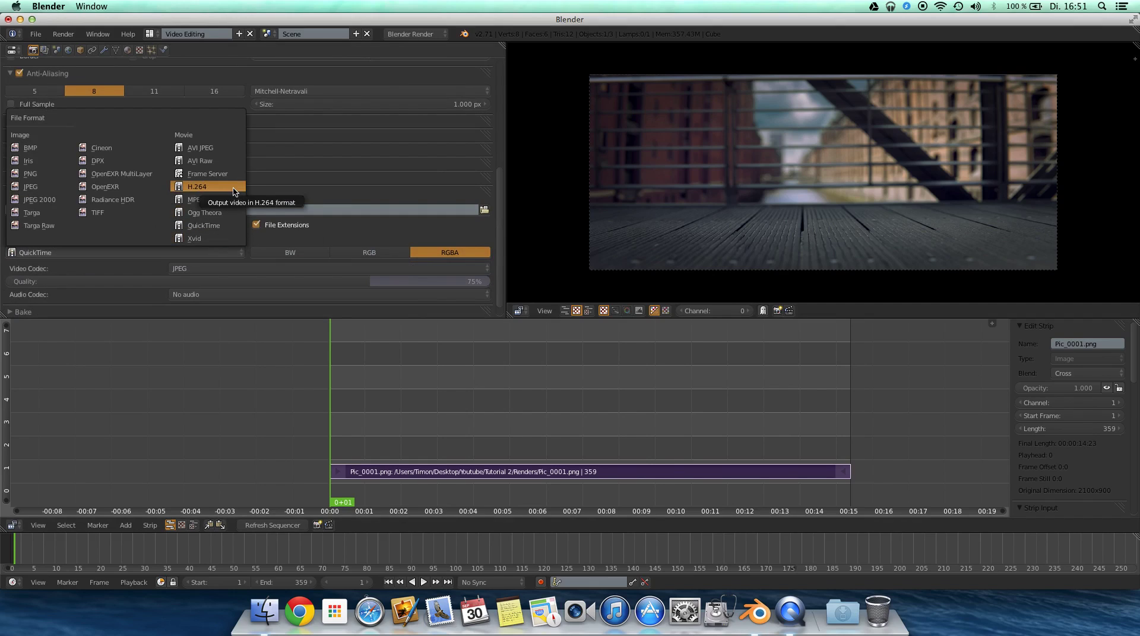
{"action": "left_click", "coordinate": [228, 225]}
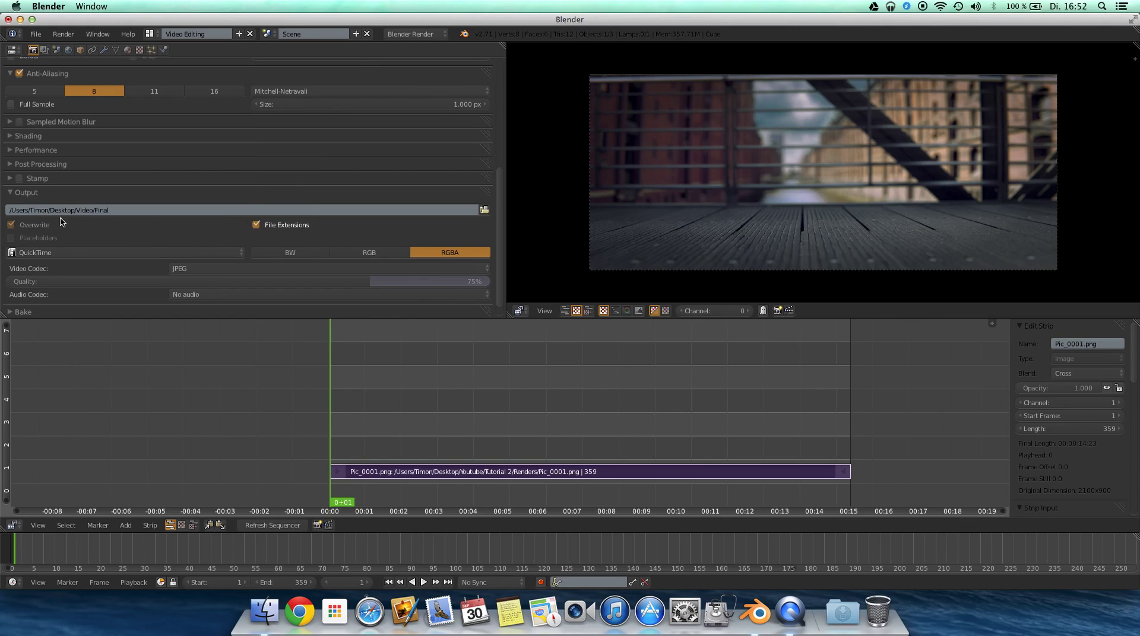
{"action": "scroll", "coordinate": [327, 278], "scroll_direction": "up", "scroll_amount": 5}
{"action": "scroll", "coordinate": [327, 278], "scroll_direction": "down", "scroll_amount": 5}
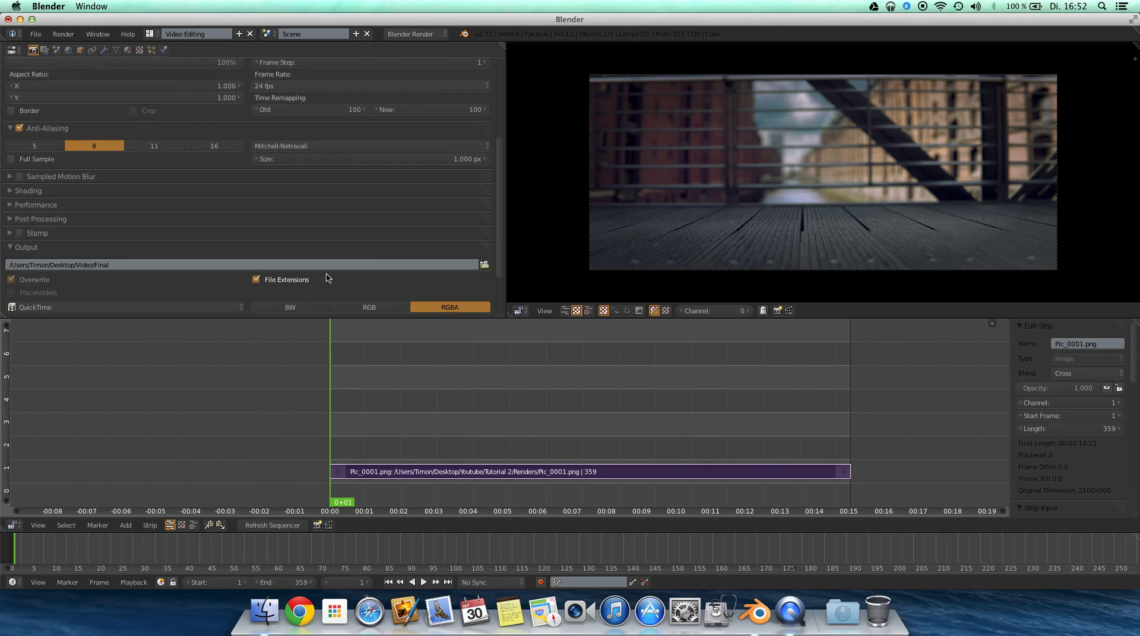
{"action": "scroll", "coordinate": [326, 278], "scroll_direction": "up", "scroll_amount": 8}
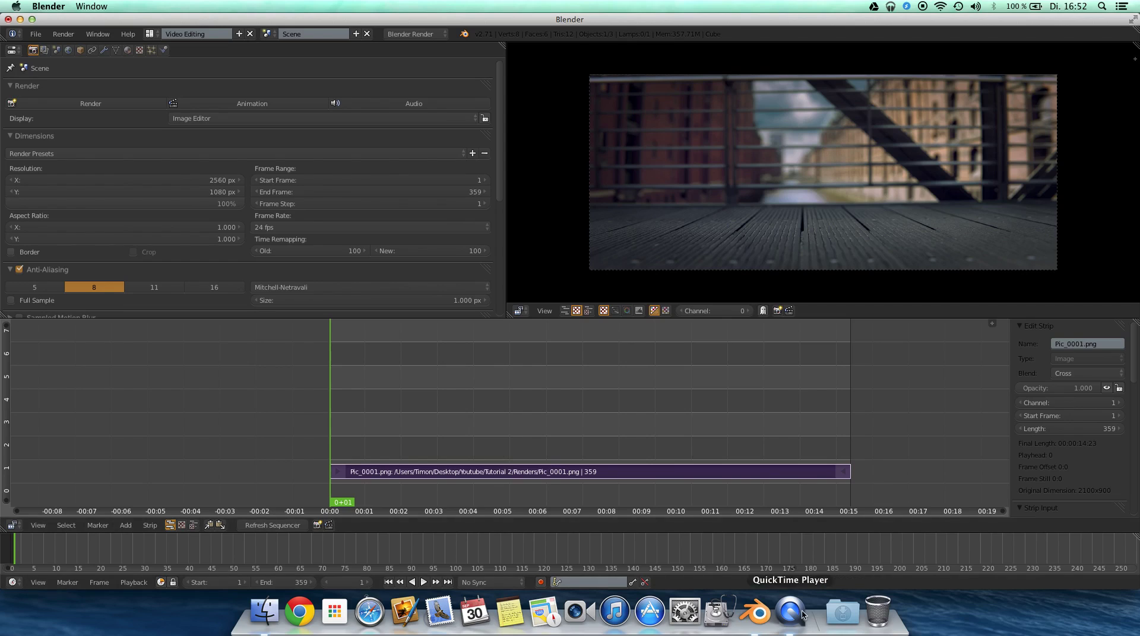
{"action": "scroll", "coordinate": [177, 262], "scroll_direction": "down", "scroll_amount": 8}
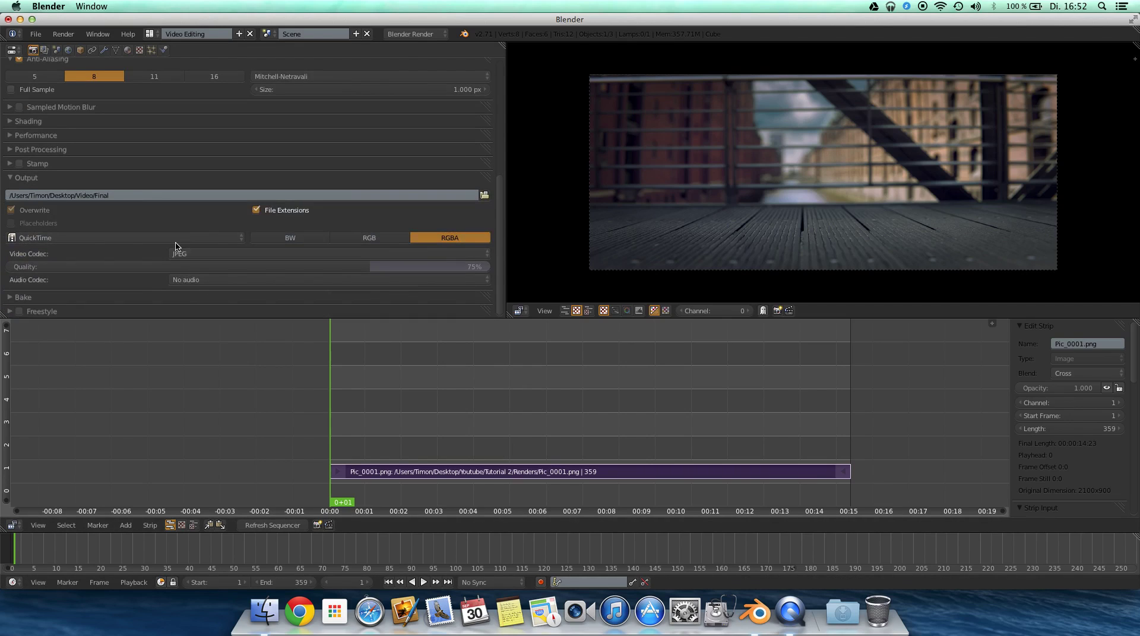
{"action": "scroll", "coordinate": [177, 249], "scroll_direction": "up", "scroll_amount": 8}
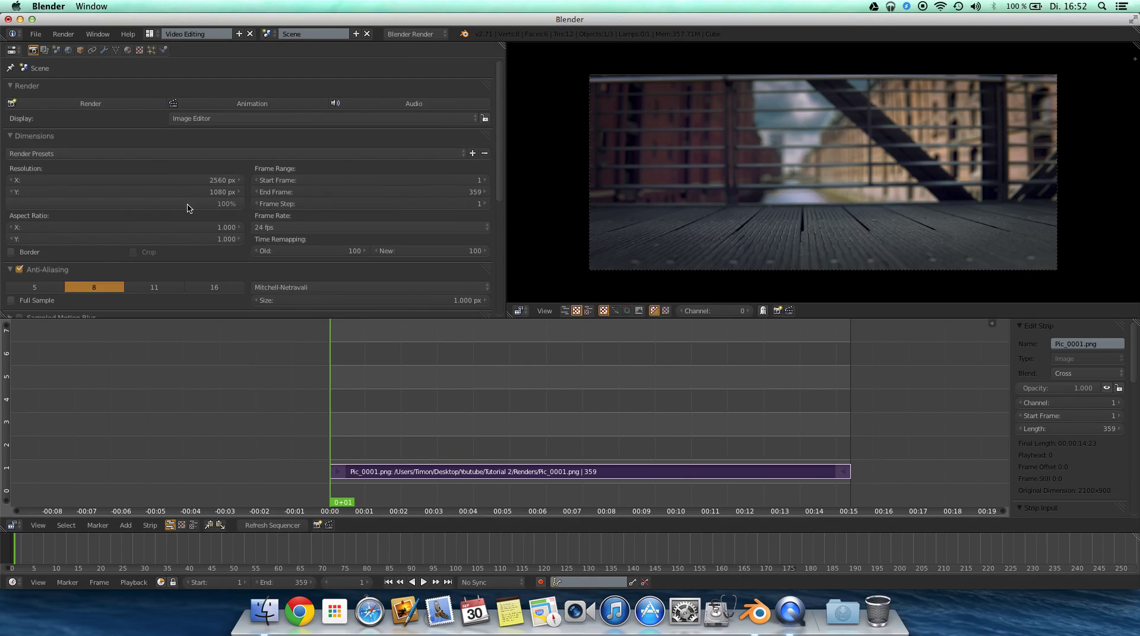
{"action": "scroll", "coordinate": [188, 217], "scroll_direction": "down", "scroll_amount": 8}
{"action": "scroll", "coordinate": [189, 219], "scroll_direction": "up", "scroll_amount": 8}
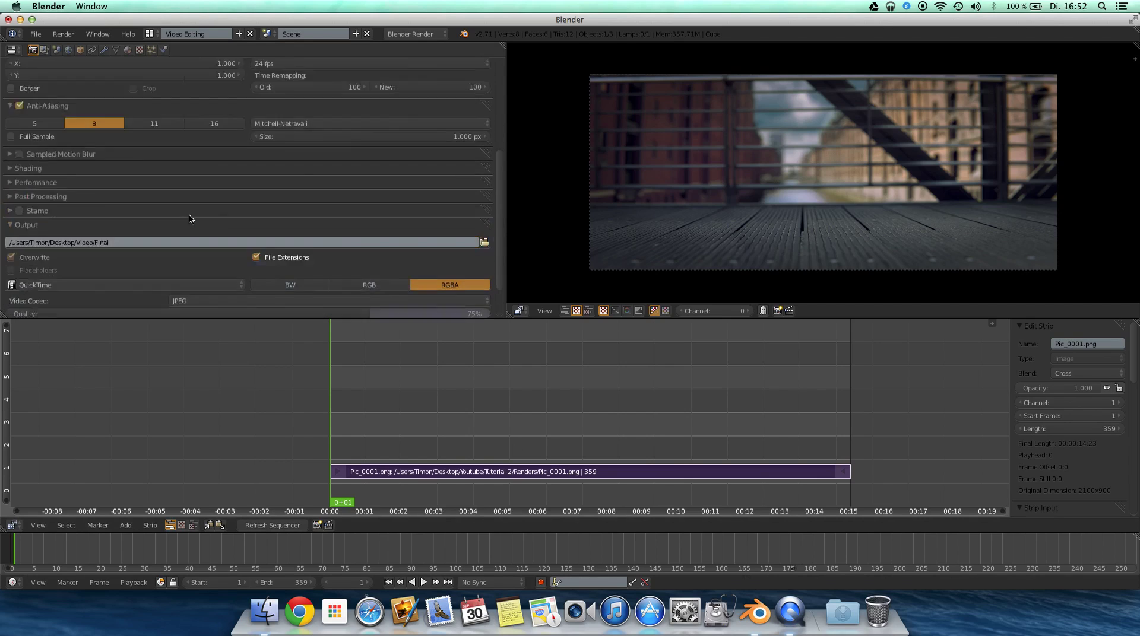